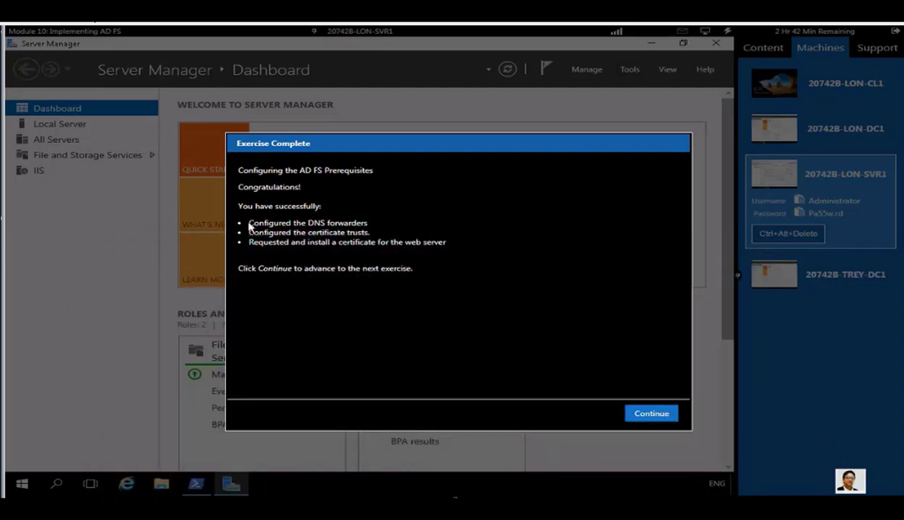
Read the Exercise Complete task summary and move on to the next lab exercise
drag(251, 226, 497, 313)
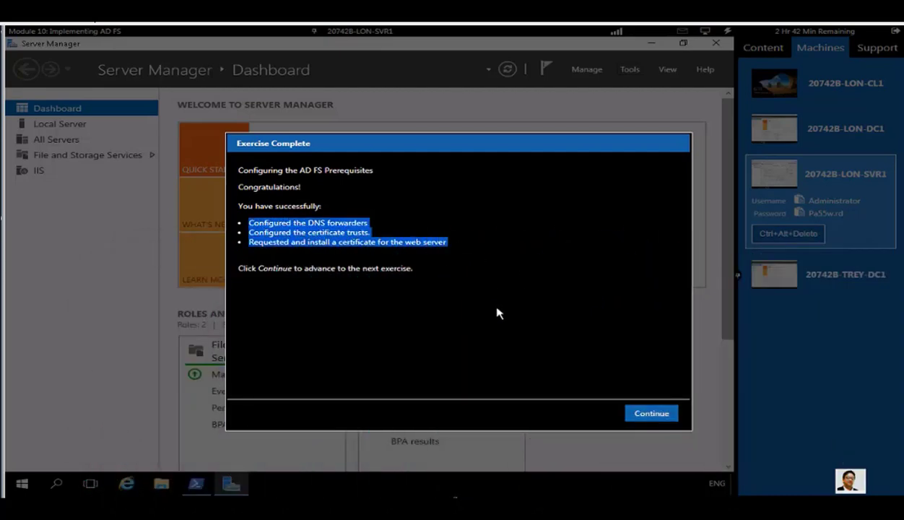
click(498, 313)
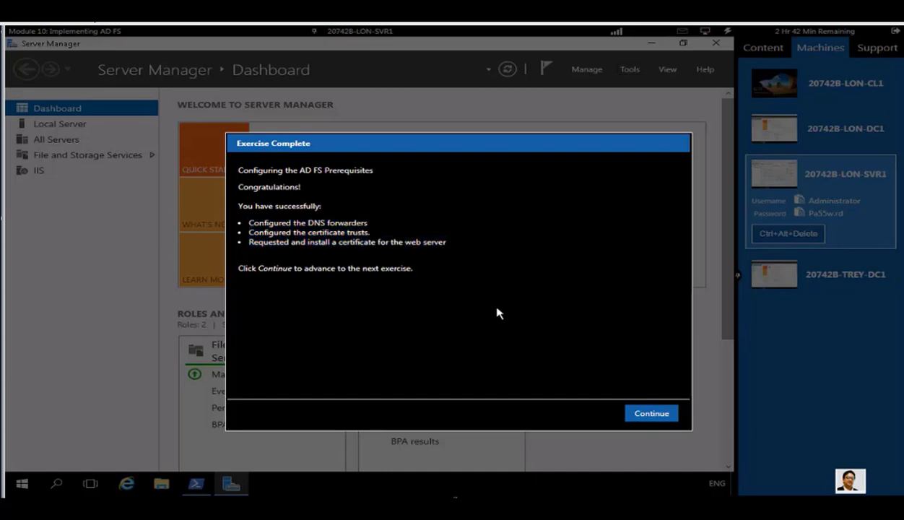
click(650, 414)
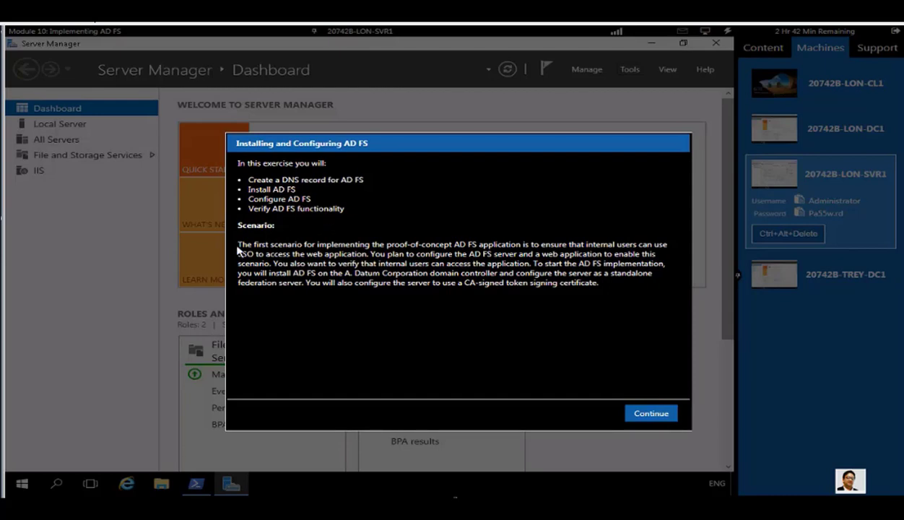
Read the Installing and Configuring AD FS scenario and dismiss its introduction
drag(238, 244, 585, 292)
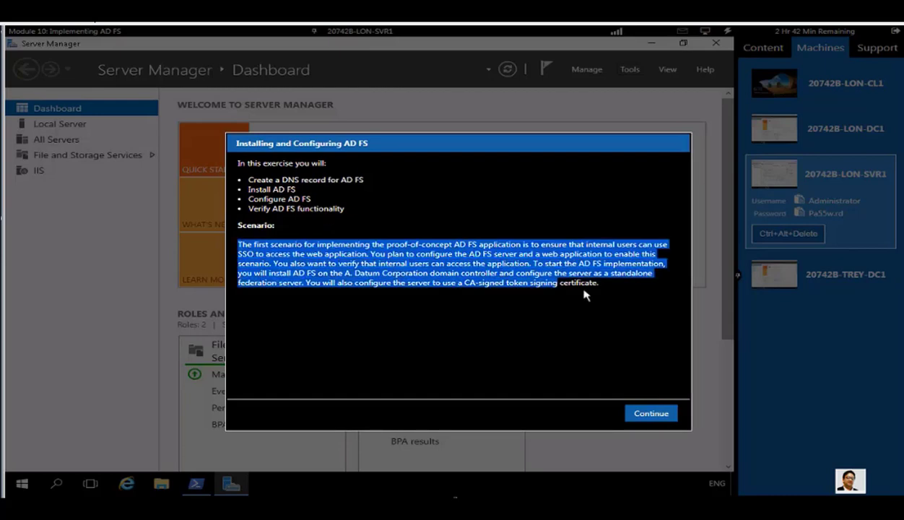
click(569, 340)
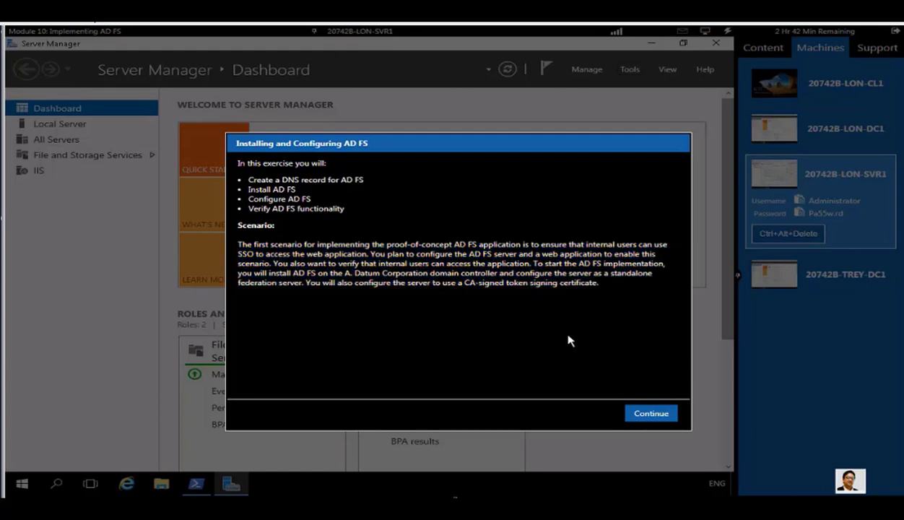
click(630, 404)
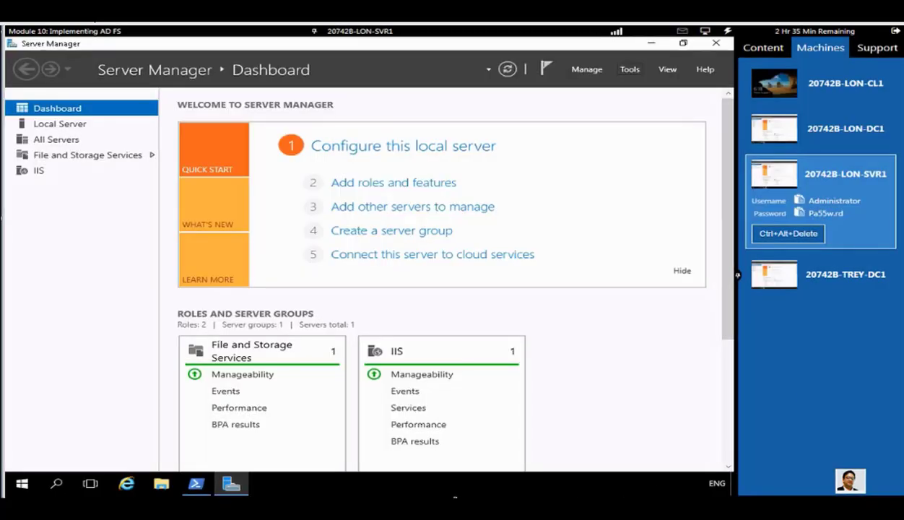
On LON-DC1, open DNS Manager and start a new host record in the Adatum.com zone
click(834, 132)
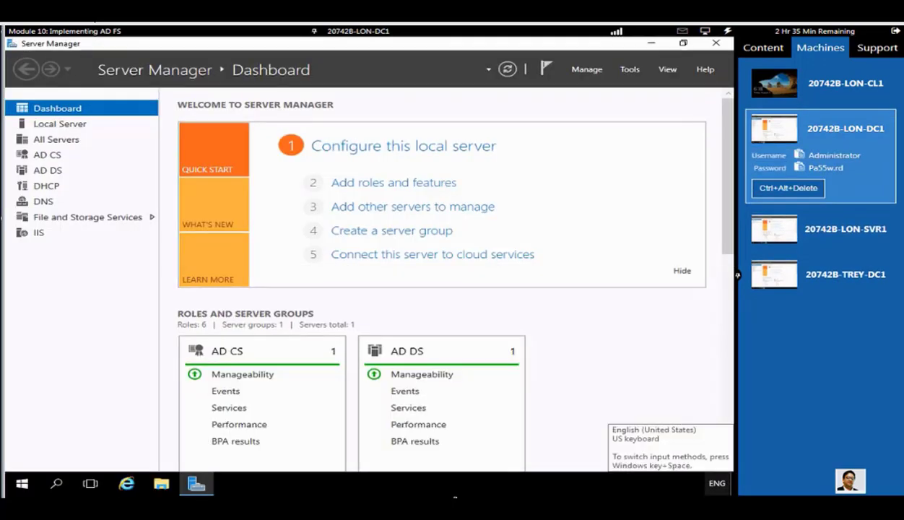
click(630, 70)
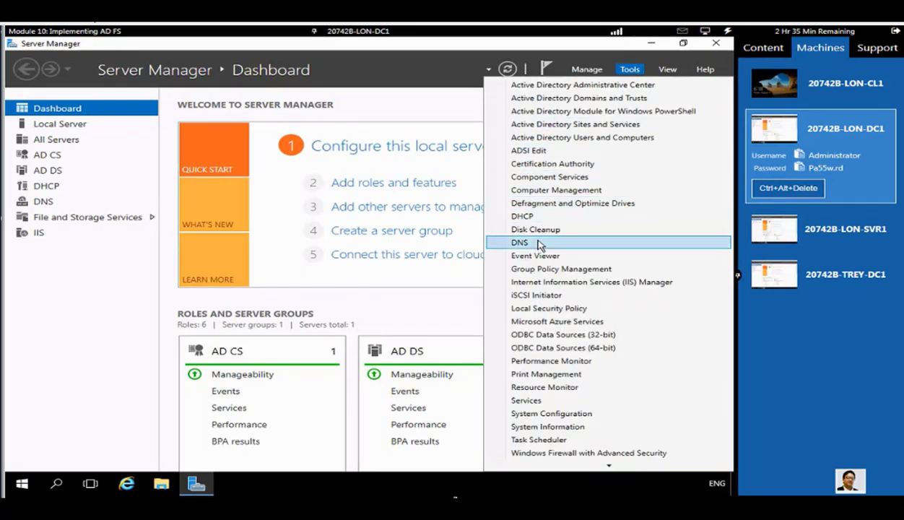
click(570, 242)
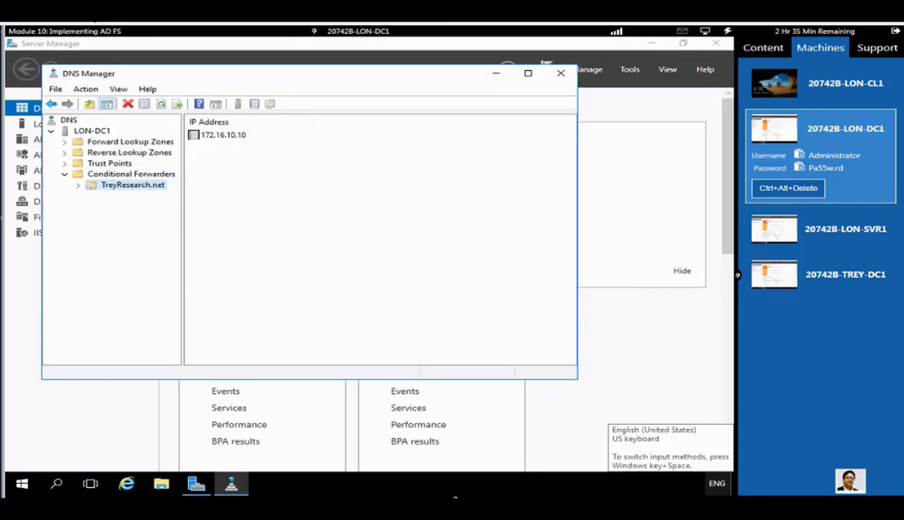
click(65, 143)
click(108, 163)
right_click(108, 164)
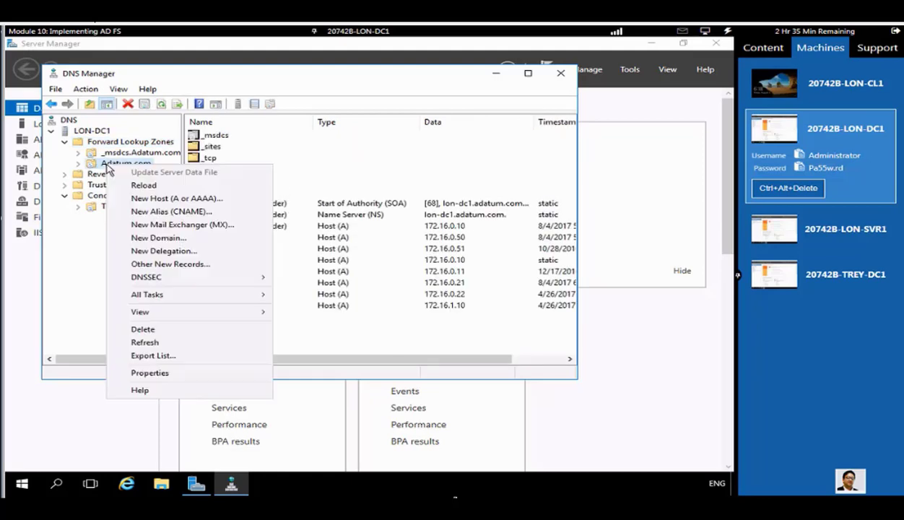
click(157, 198)
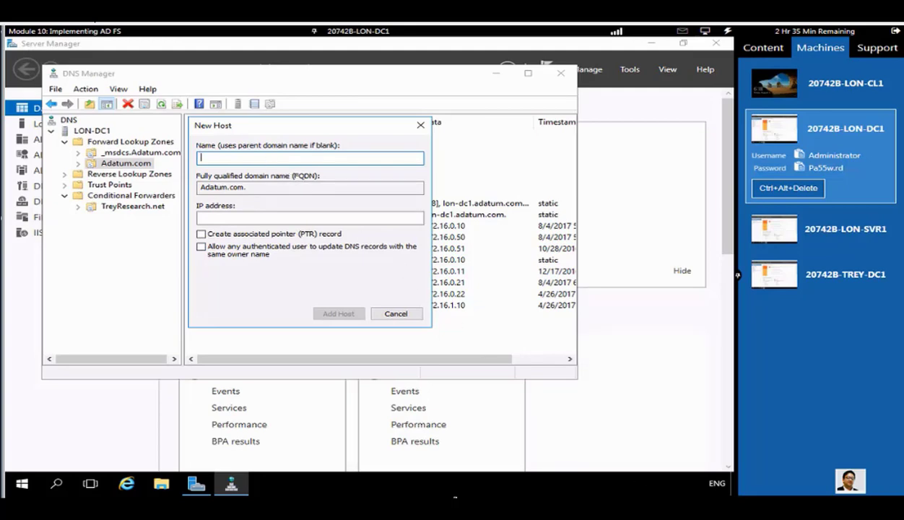
Add host record adfs with IP address 172.16.0.10 and confirm its creation
text(adfs)
click(314, 218)
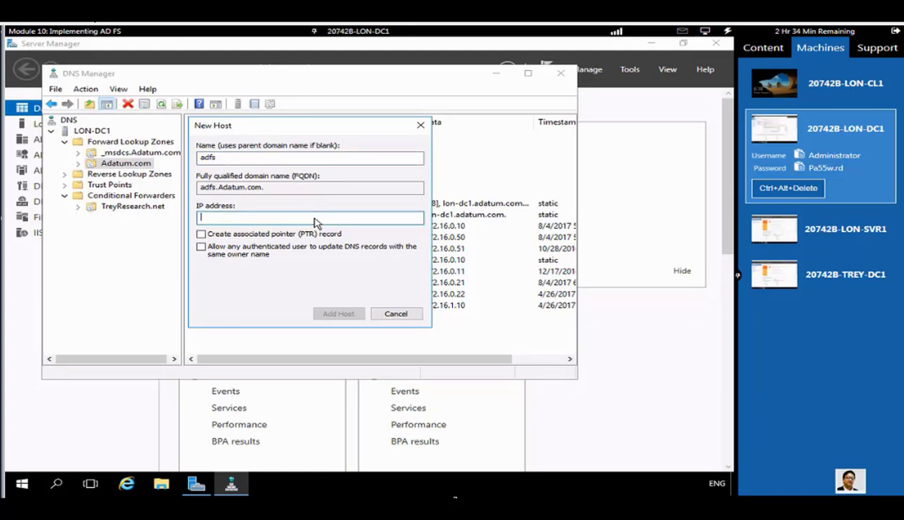
text(172.16.0.10)
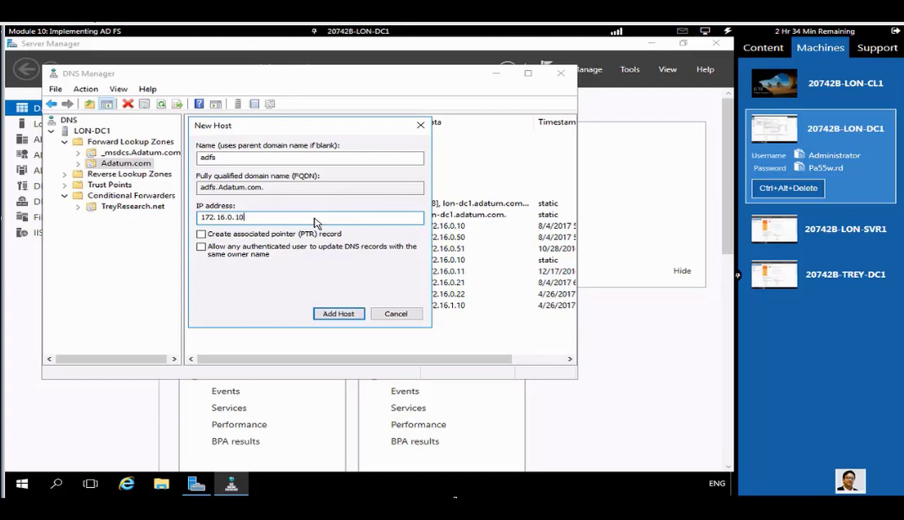
click(337, 315)
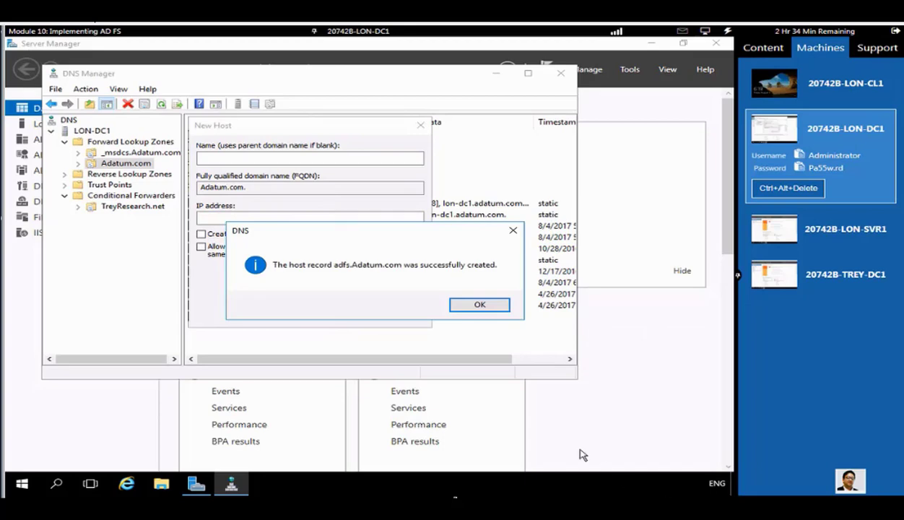
click(477, 306)
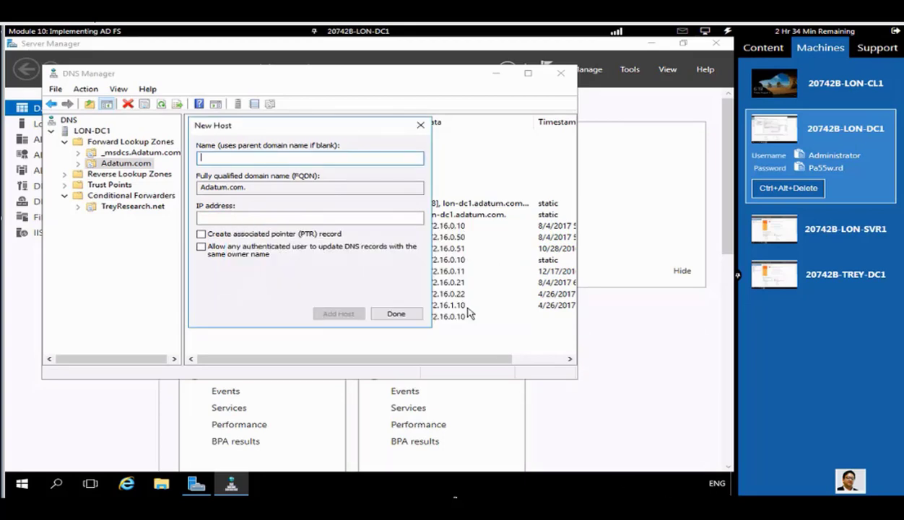
click(392, 316)
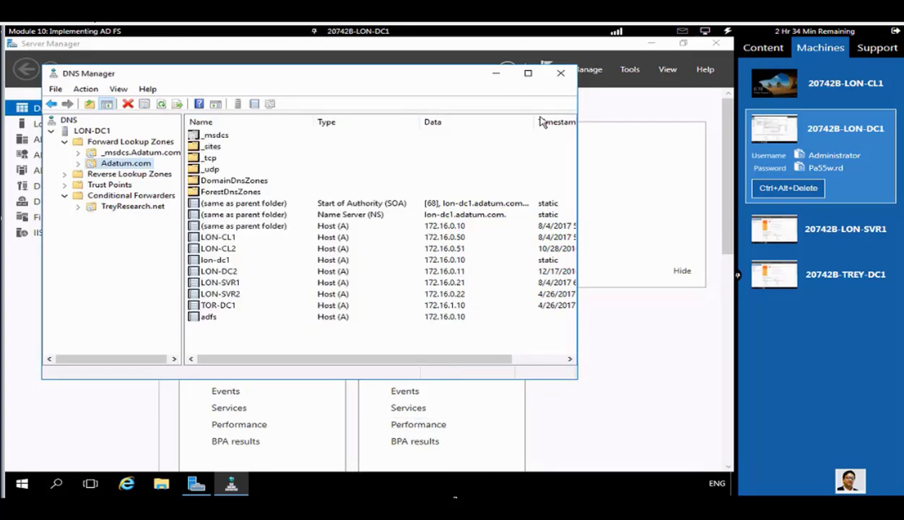
Close DNS Manager and launch Windows PowerShell as administrator
click(561, 73)
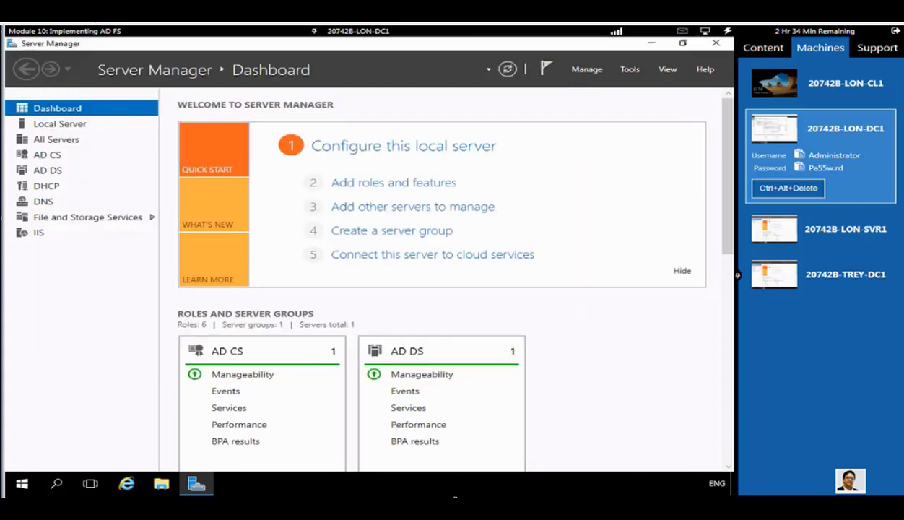
right_click(21, 485)
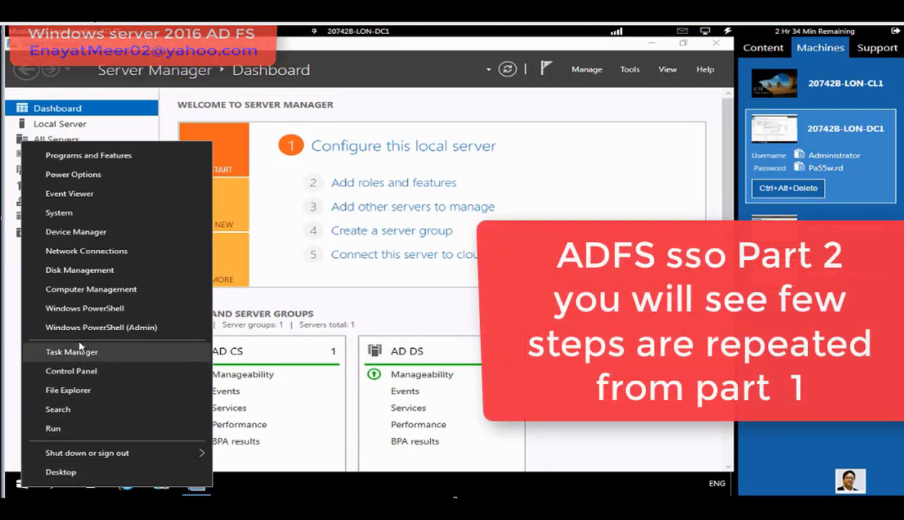
key(a)
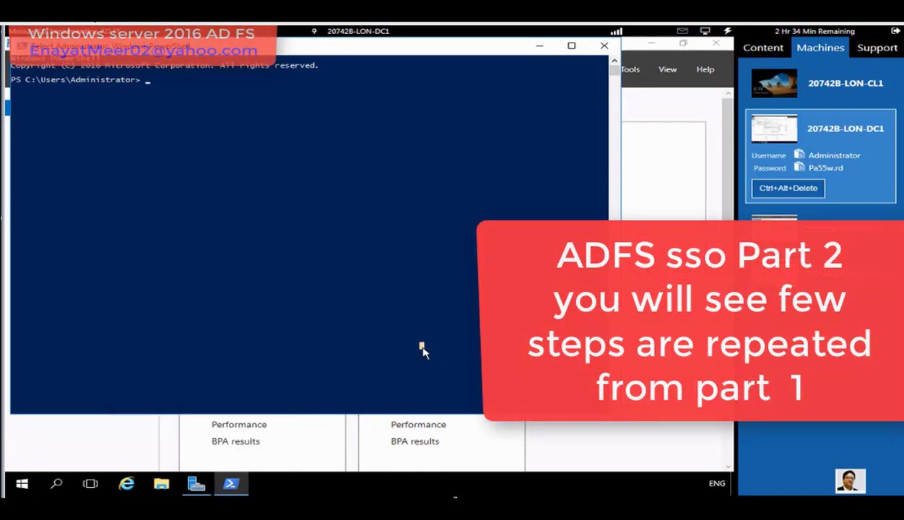
Run Add-KdsRootKey -EffectiveTime ((Get-Date).AddHours(-10)) to create the KDS root key
click(406, 300)
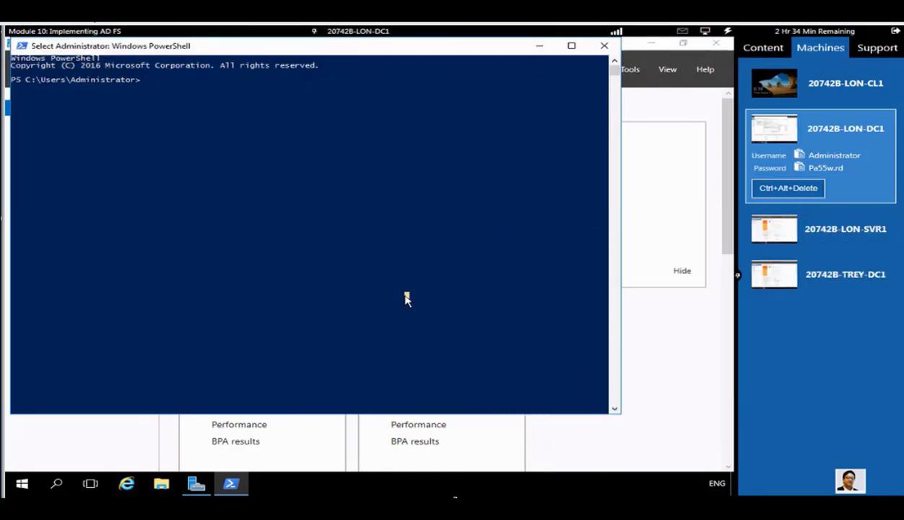
text(Add)
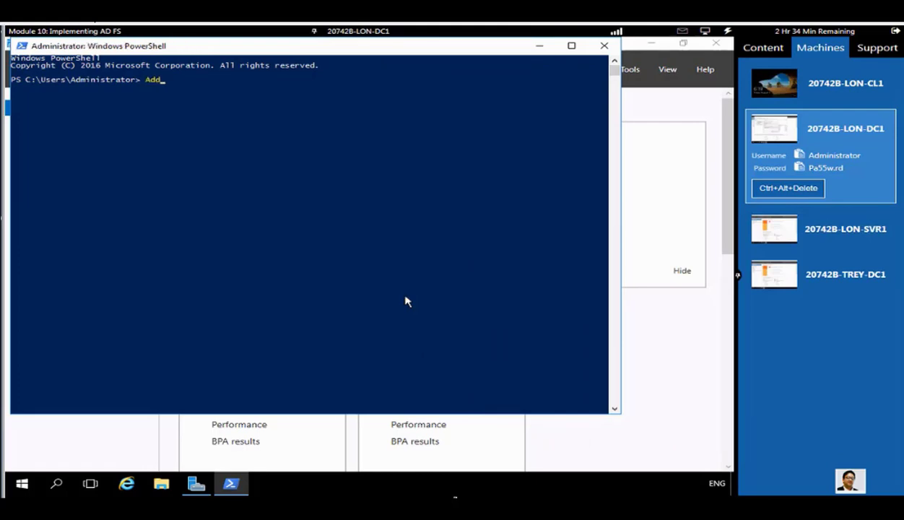
text(-KdsRootKey -Effec)
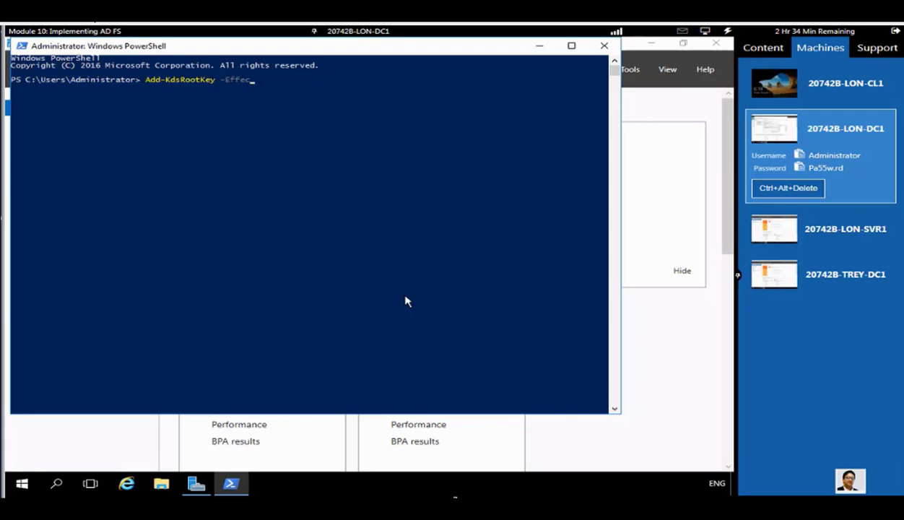
text(tiveTime ((Get-)
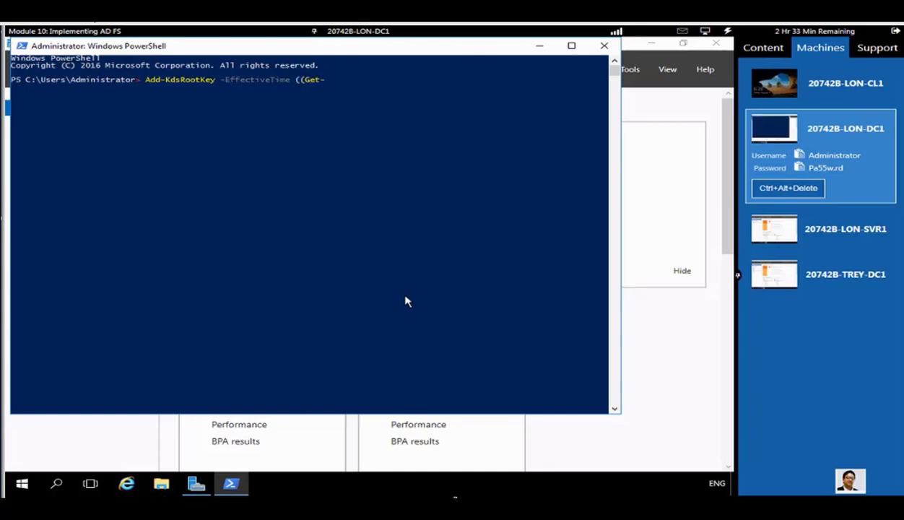
text(Date).AddHours(-10))
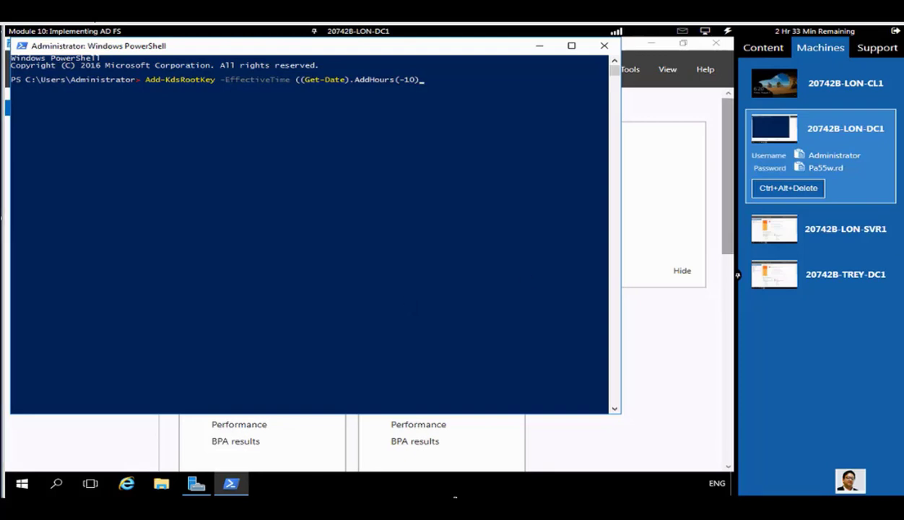
click(412, 153)
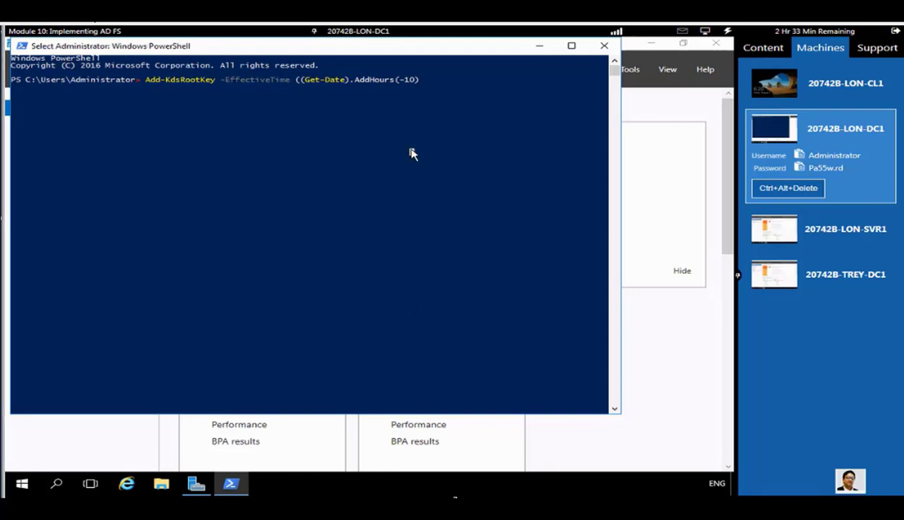
text())
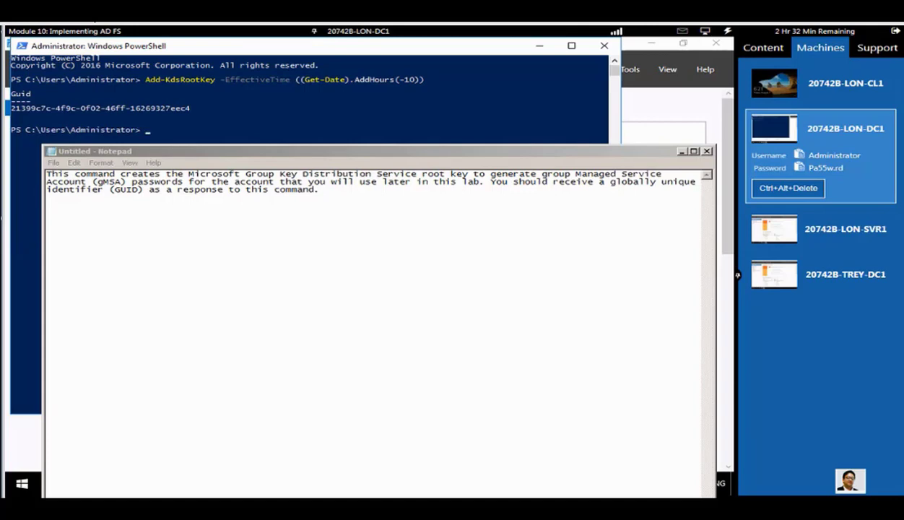
click(376, 359)
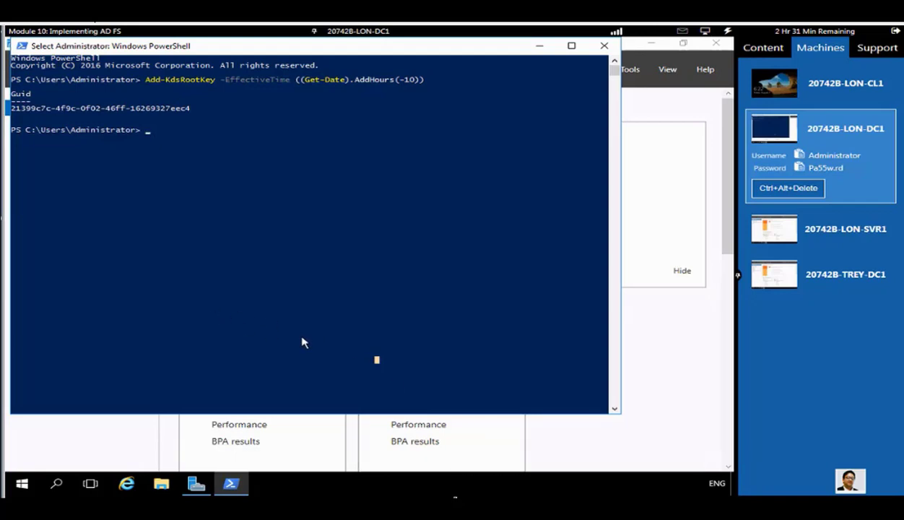
Install the Active Directory Federation Services role on LON-DC1 through Add Roles and Features
click(196, 483)
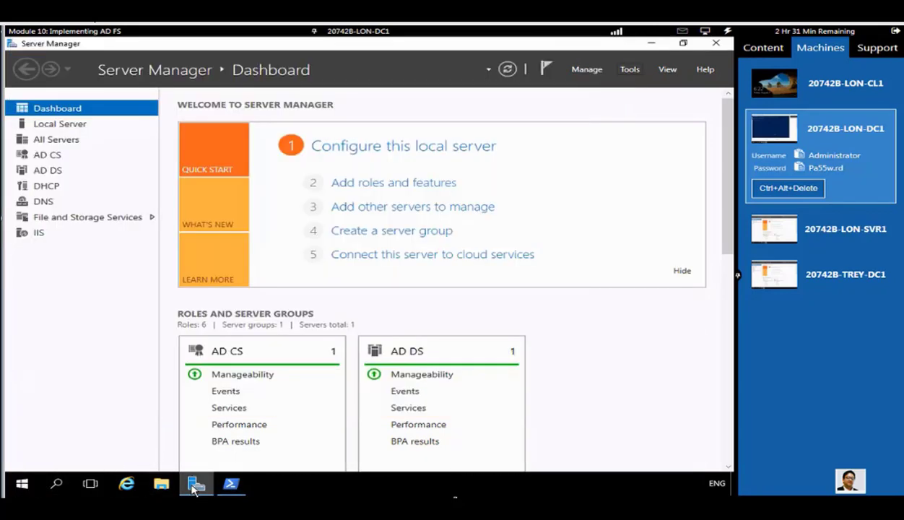
click(390, 183)
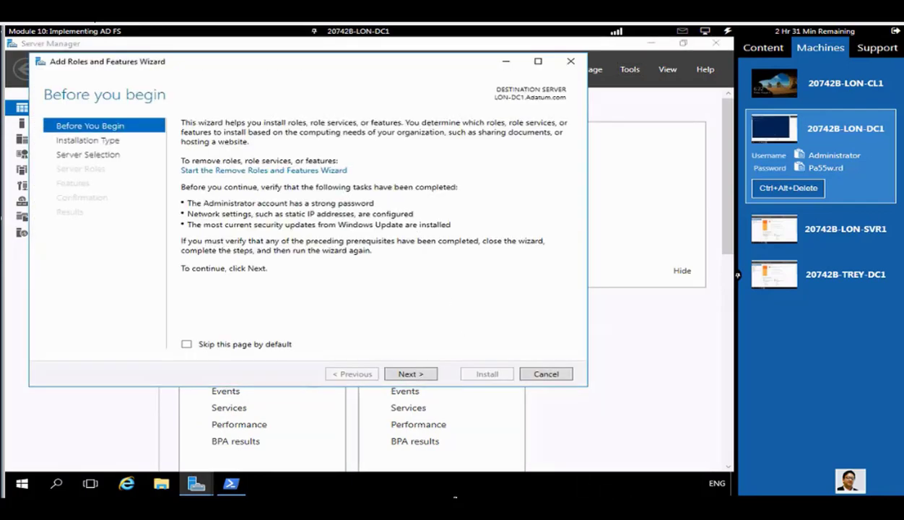
click(410, 373)
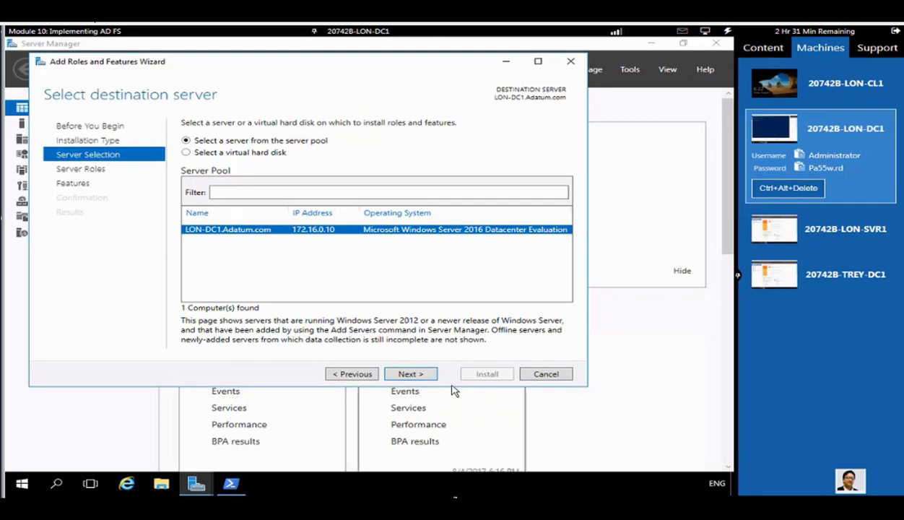
click(428, 376)
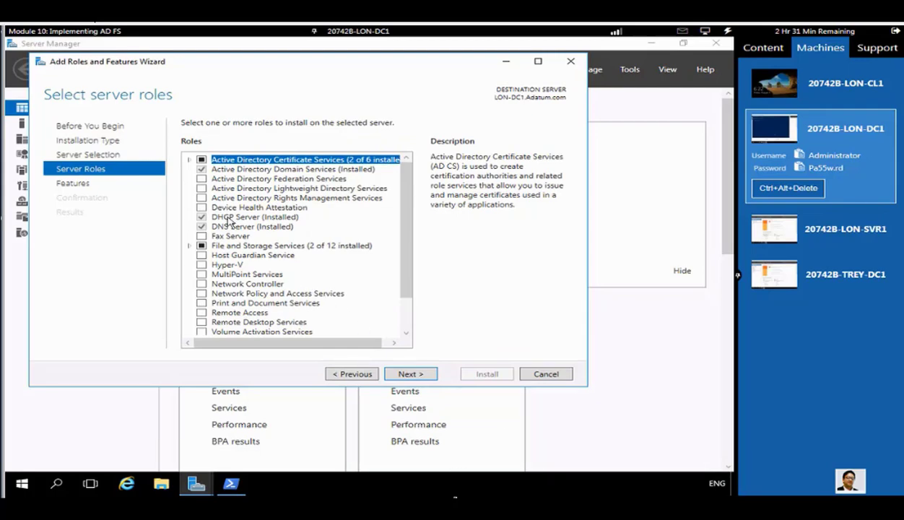
click(202, 178)
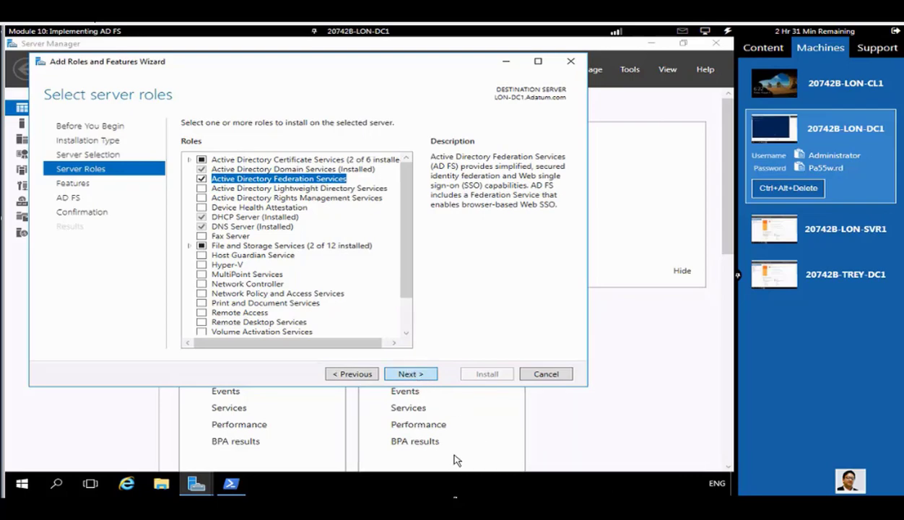
key(Return)
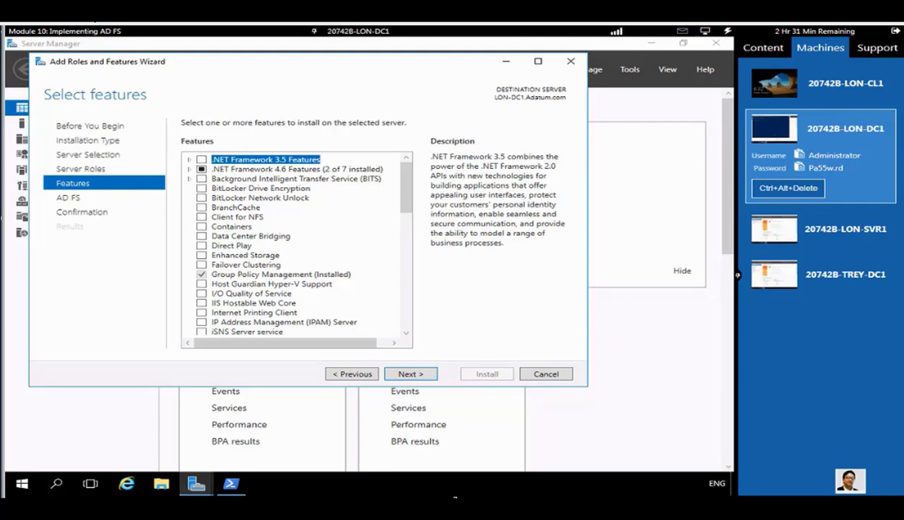
click(419, 376)
click(420, 376)
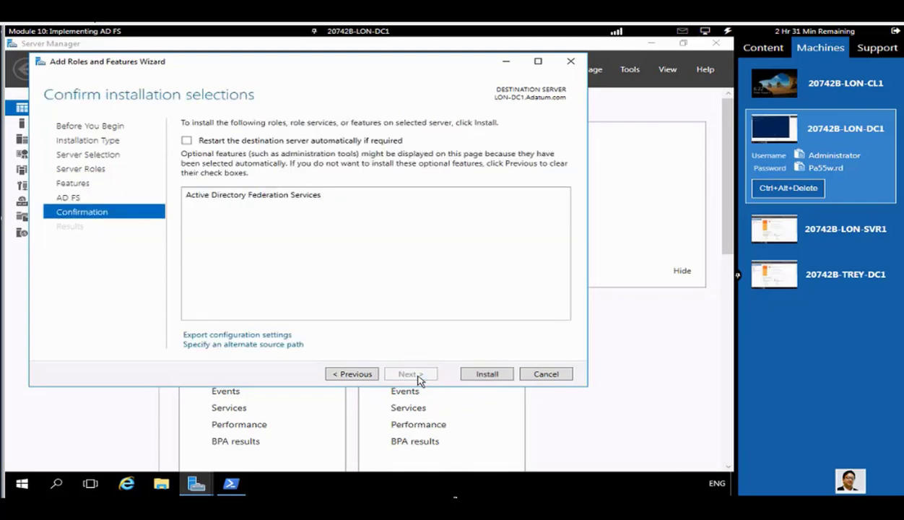
click(485, 375)
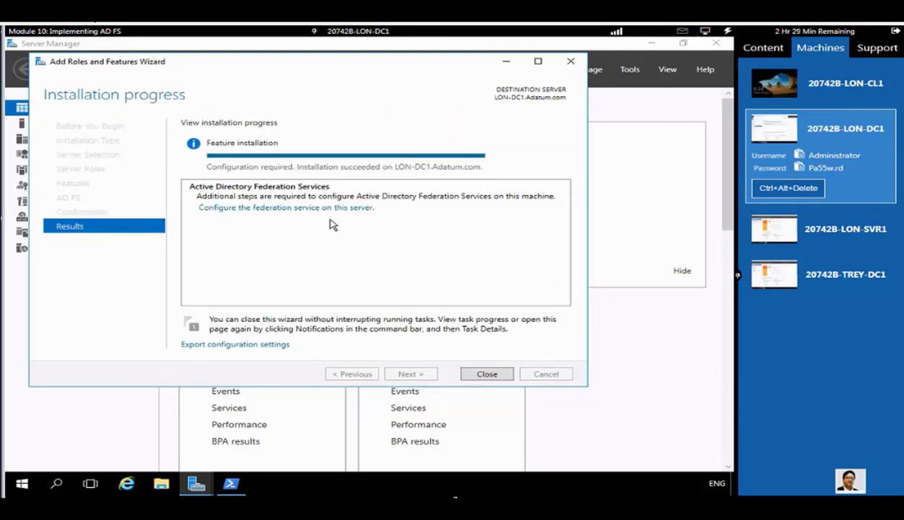
click(489, 378)
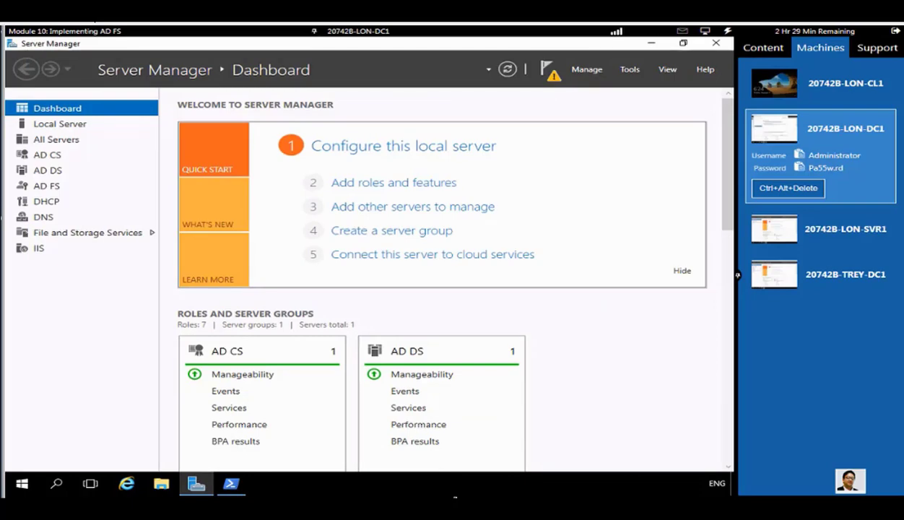
Start the AD FS configuration as the first farm server, connecting as ADATUM\Administrator
click(551, 72)
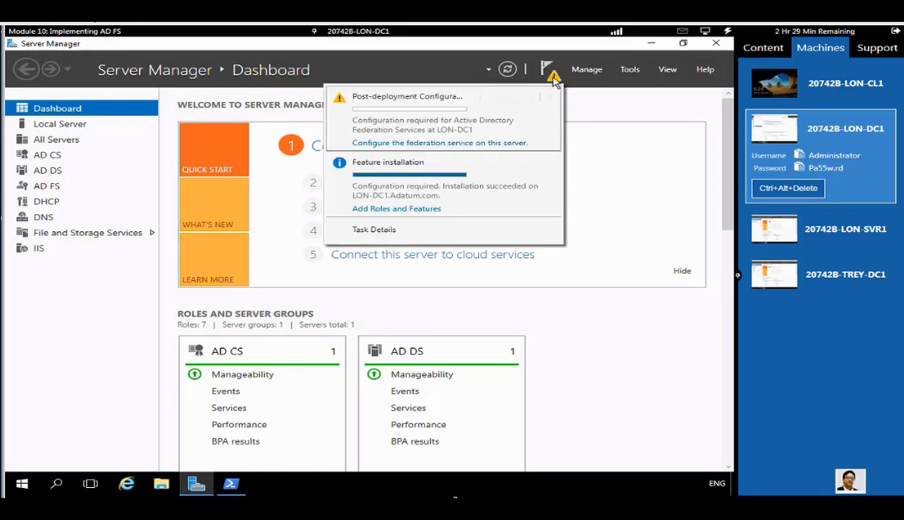
click(457, 143)
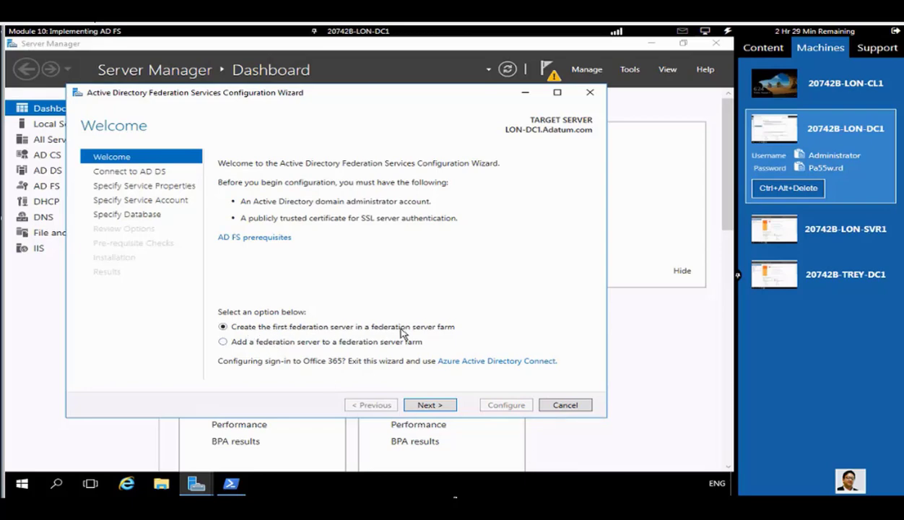
click(431, 402)
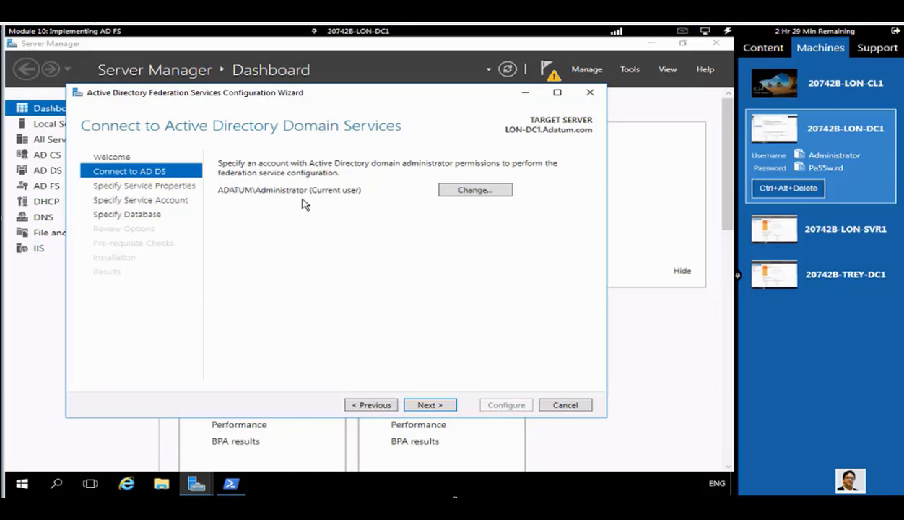
click(427, 406)
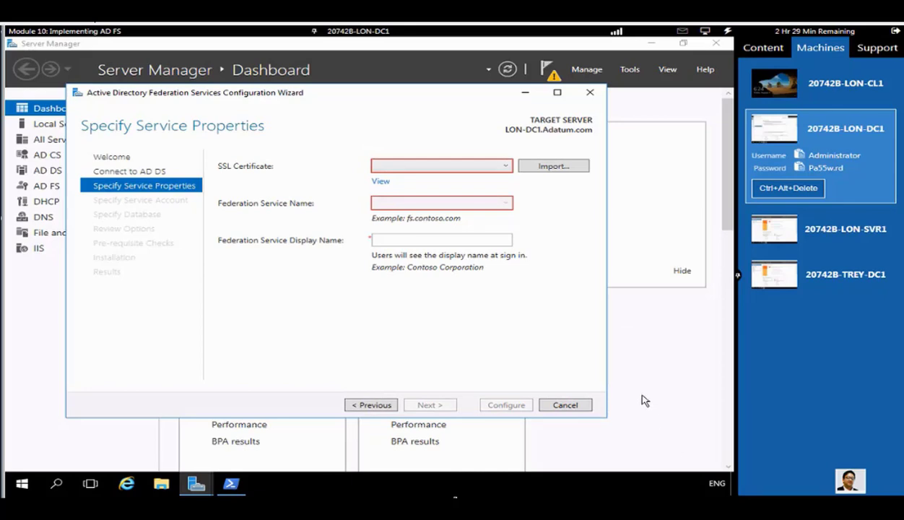
Use certificate adfs.adatum.com, display name 'A. Datum Corporation', and service account name ADFSService
click(505, 167)
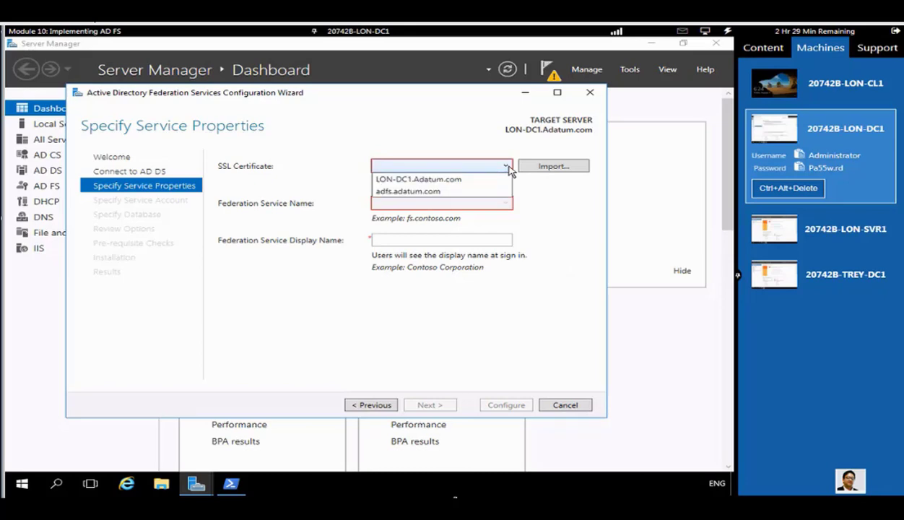
click(462, 192)
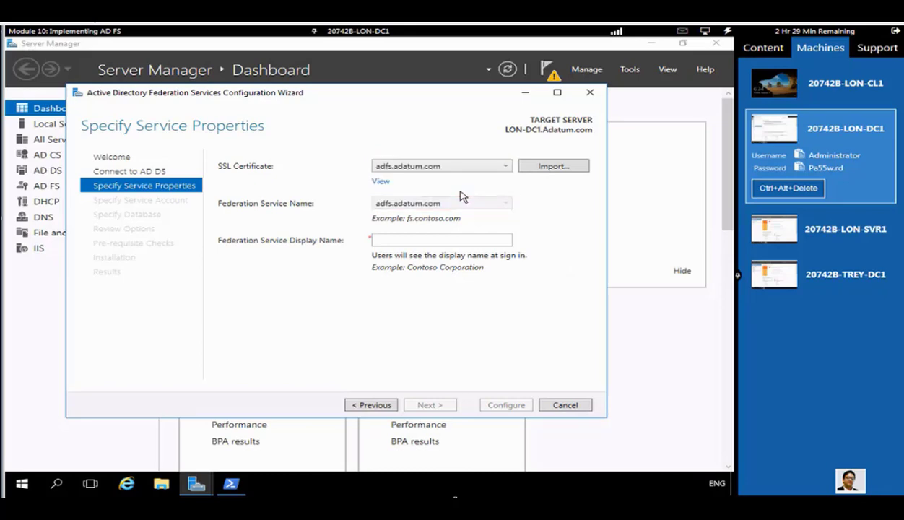
click(441, 241)
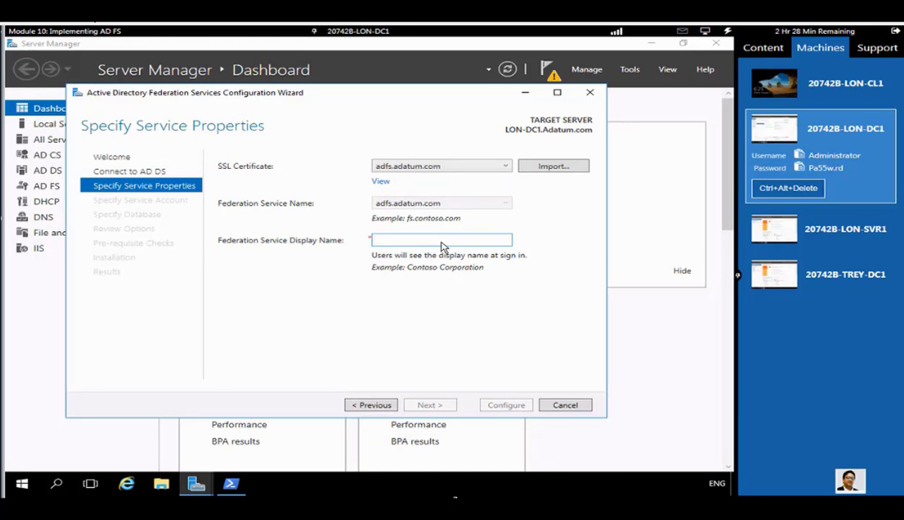
text(A)
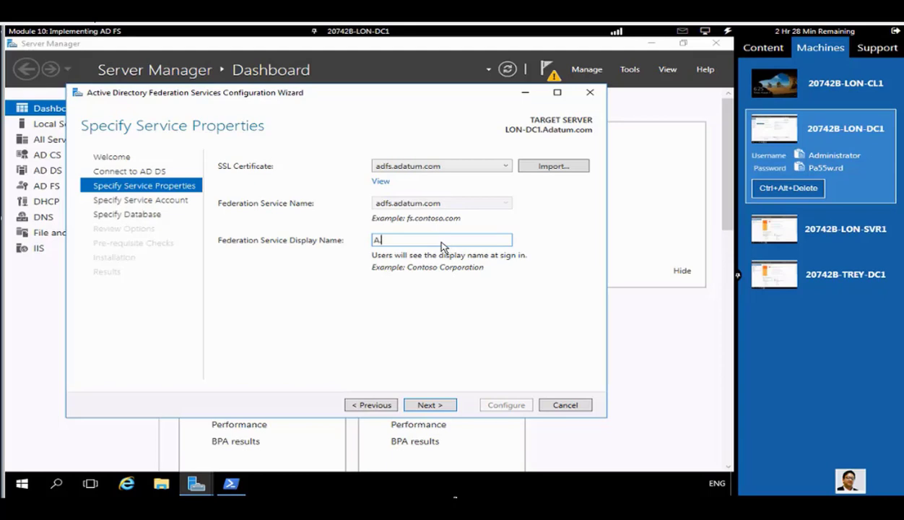
text(. Datum Corporation)
click(430, 405)
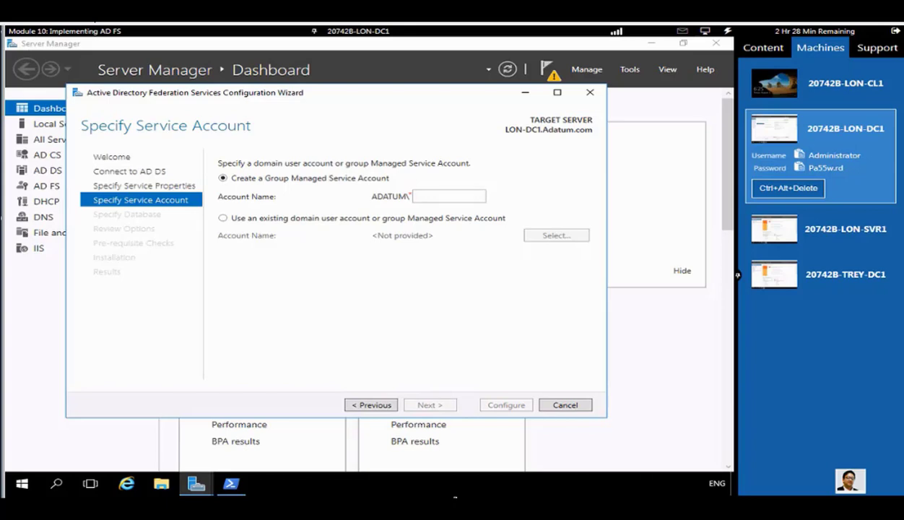
click(420, 197)
text(AD)
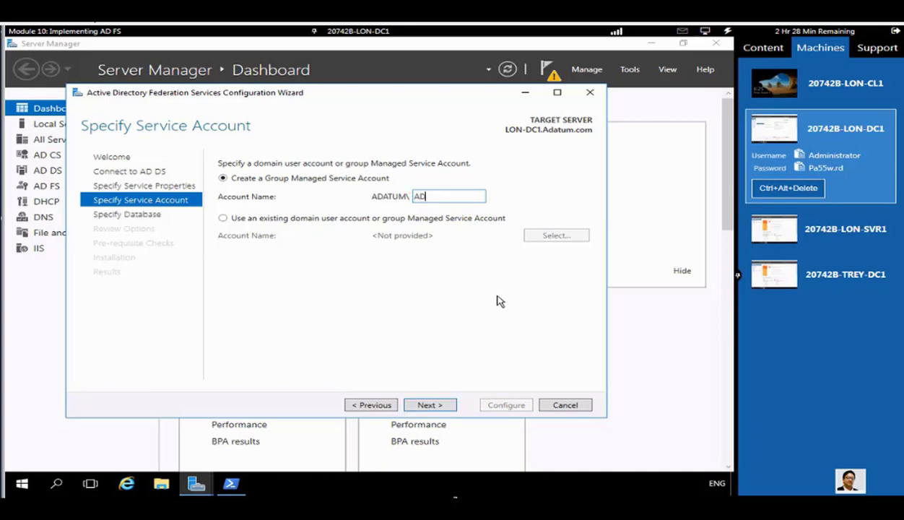
text(FSService)
Run dsa.msc in the PowerShell console to open Active Directory Users and Computers
click(231, 484)
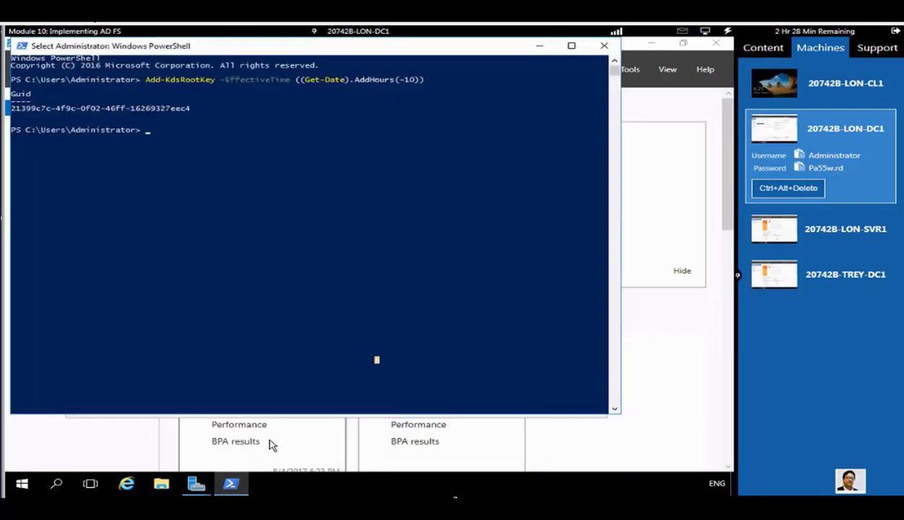
text(e)
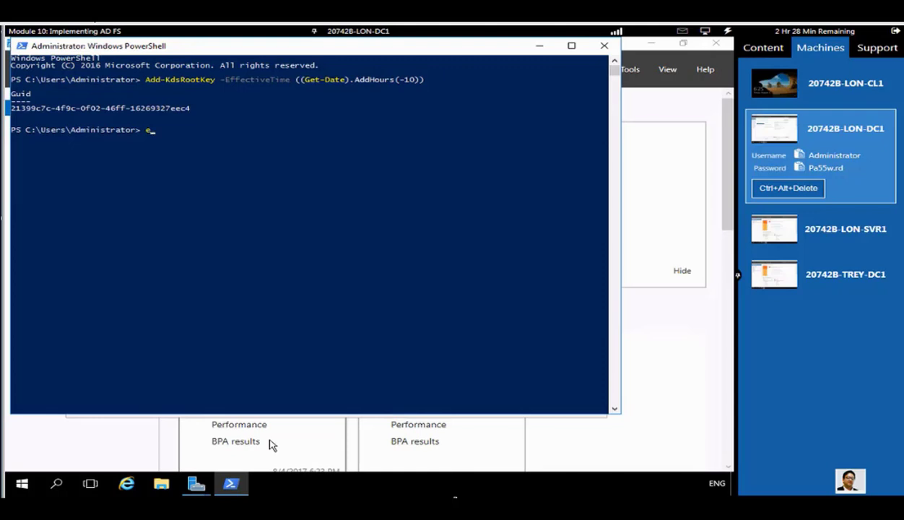
key(BackSpace)
text(dsa.ma)
key(BackSpace)
text(sc)
key(Return)
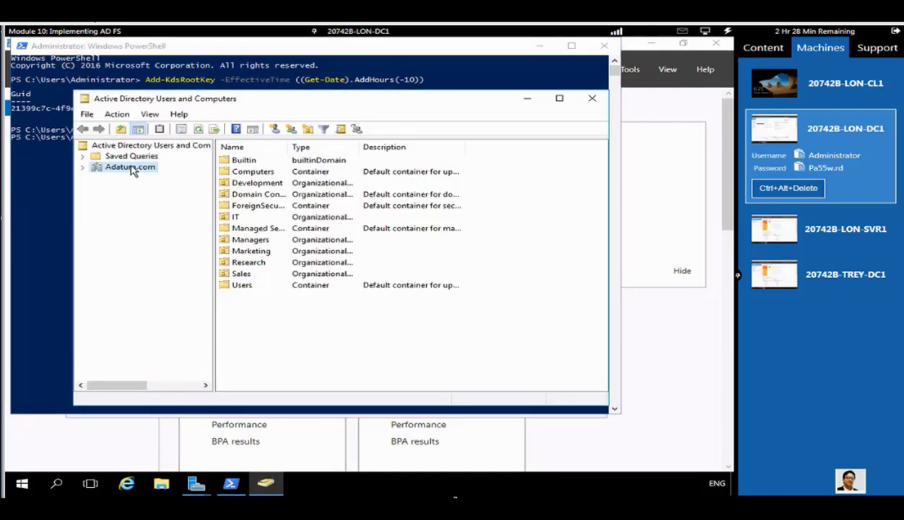
Search Adatum.com for an adfsservice account, find none, and go back to the AD FS wizard
right_click(132, 169)
click(159, 186)
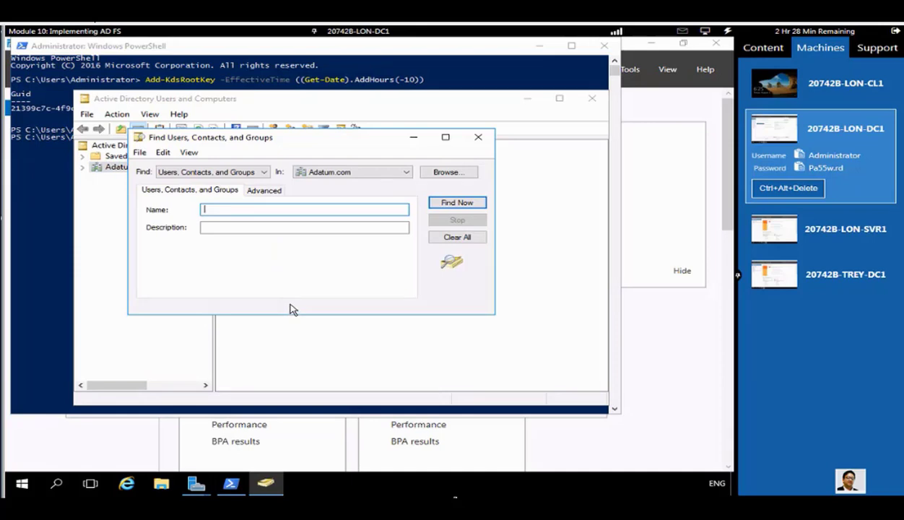
text(adfs)
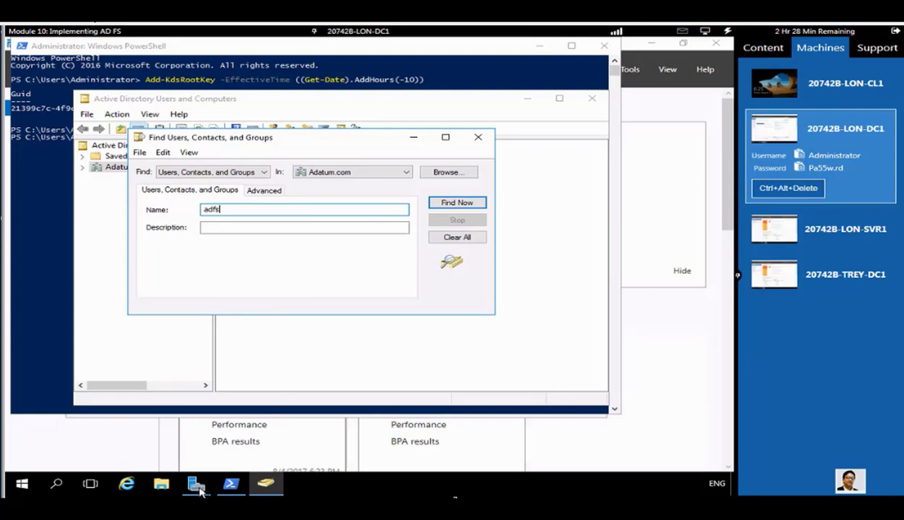
mouse_move(199, 491)
click(250, 449)
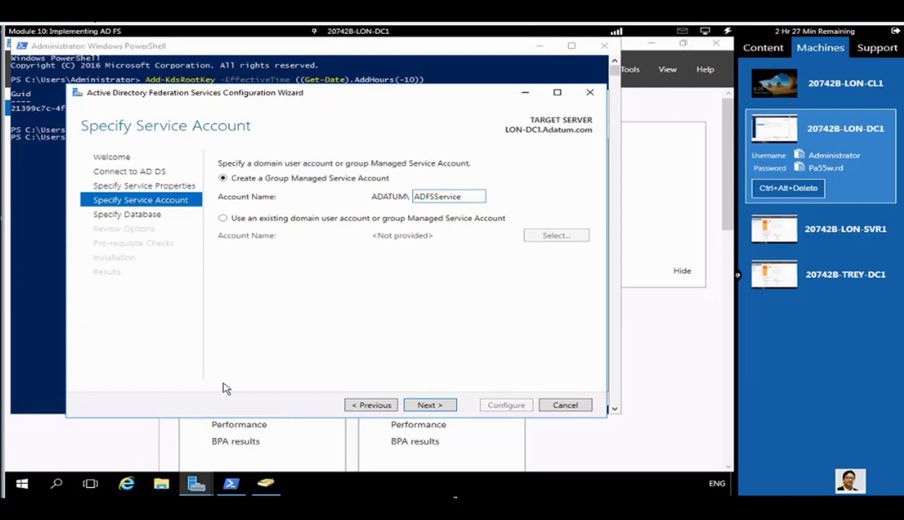
click(267, 484)
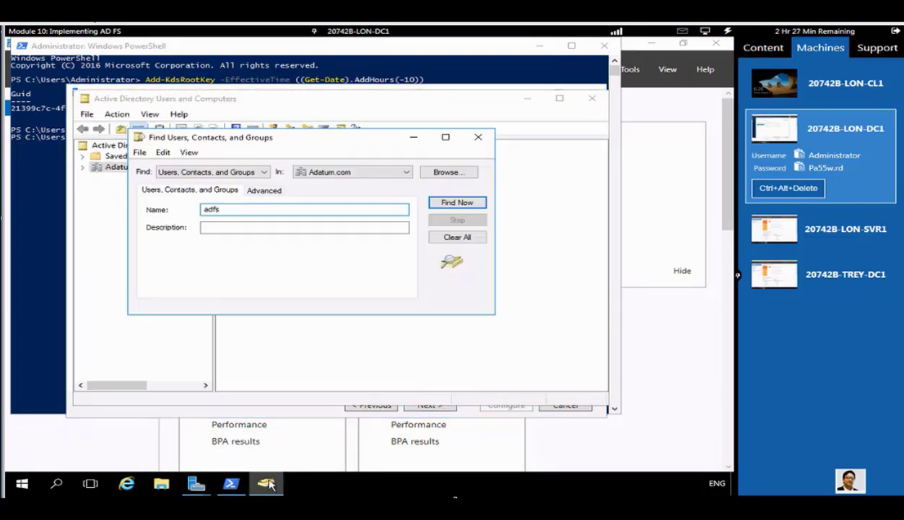
text(service)
click(470, 202)
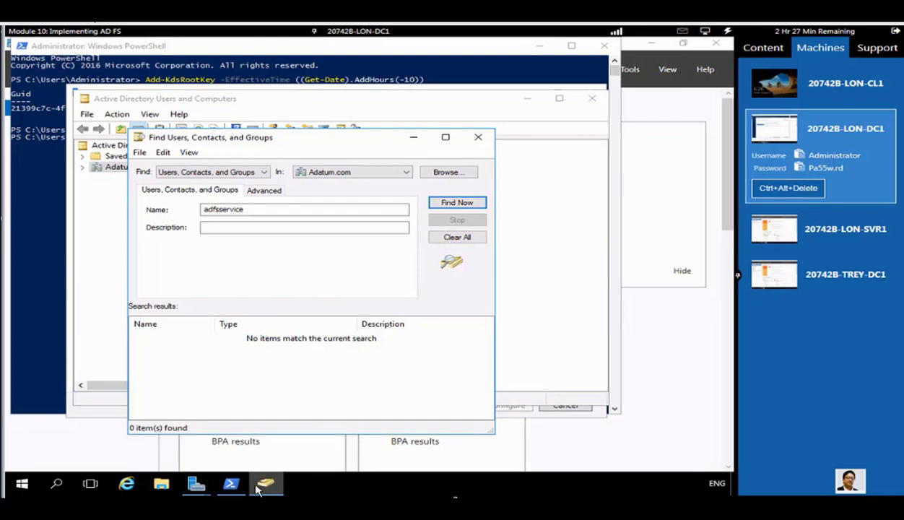
click(196, 484)
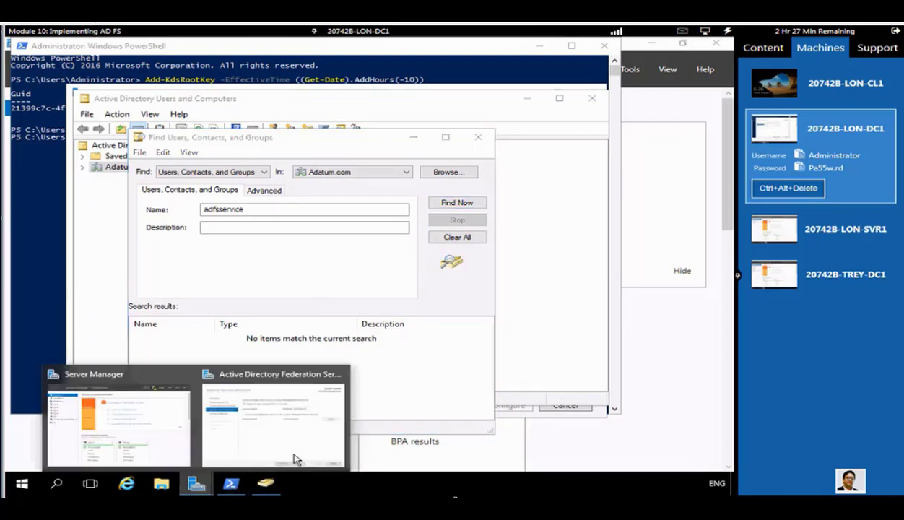
click(296, 460)
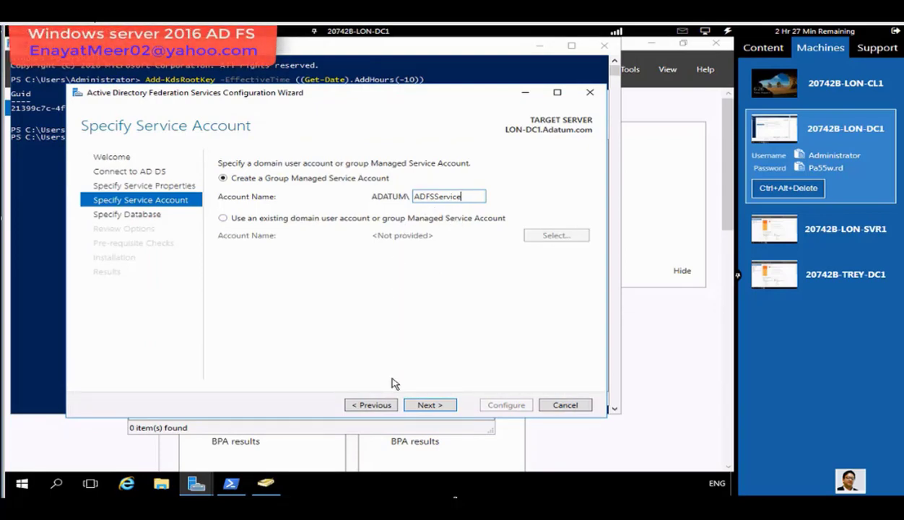
Keep the ADFSService gMSA and Windows Internal Database, then reach passing prerequisite checks
click(424, 406)
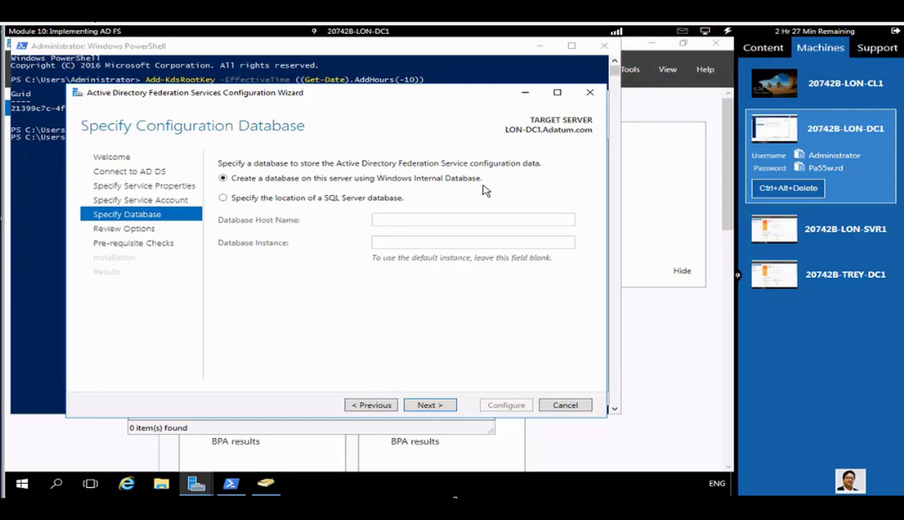
click(430, 405)
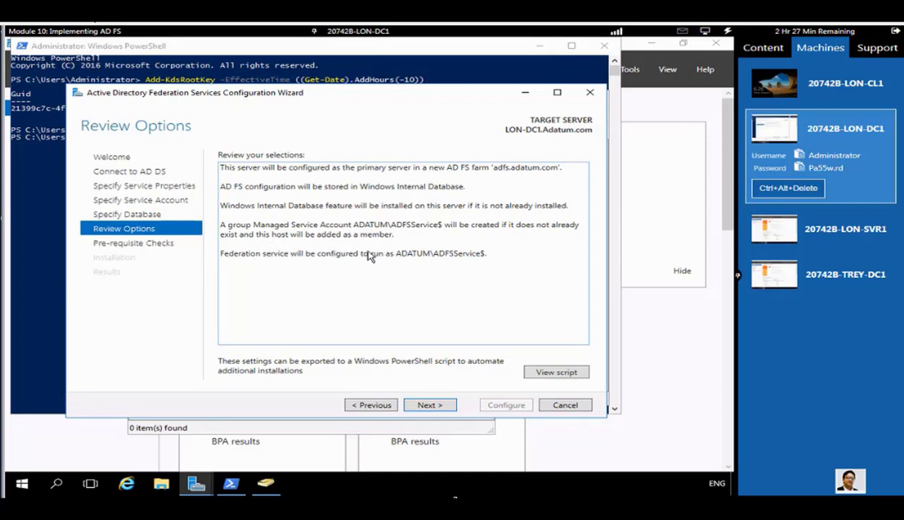
click(428, 405)
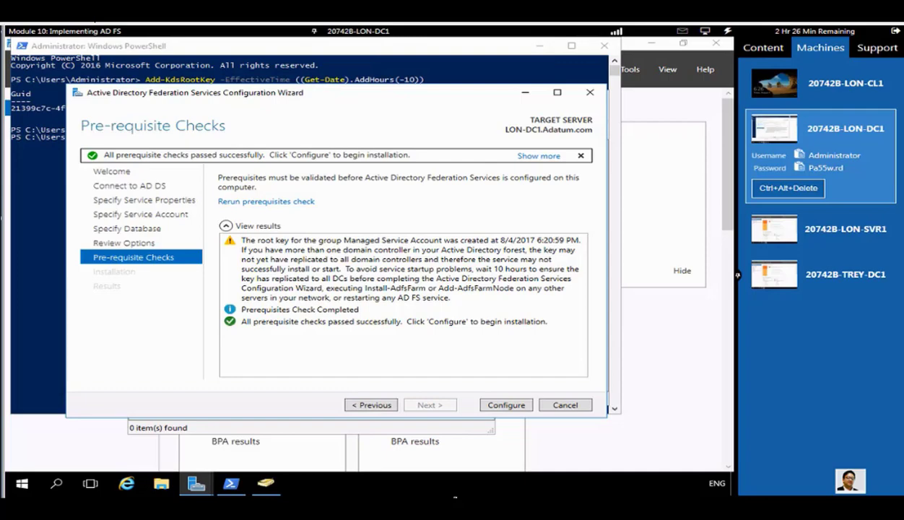
Configure the AD FS farm on LON-DC1 and close the wizard after it reports success
click(506, 405)
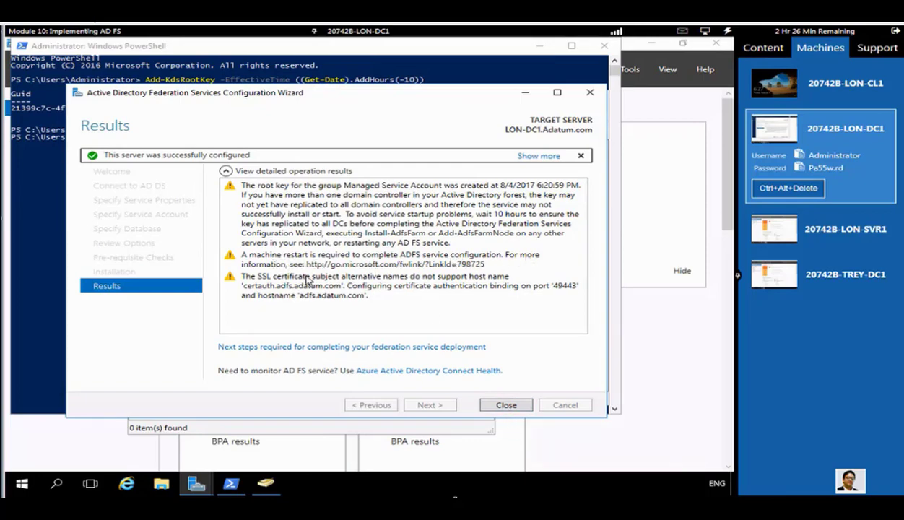
click(503, 406)
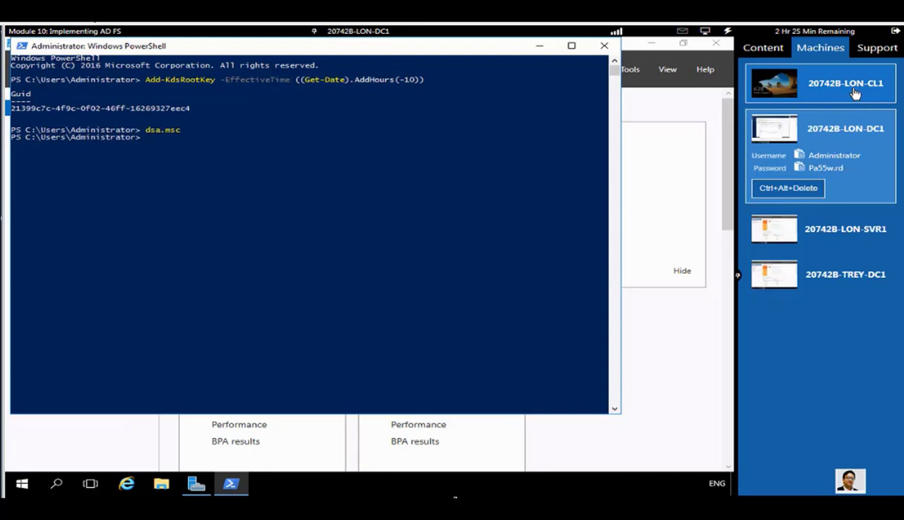
Switch to LON-CL1 and sign in as the domain administrator with the pasted password
click(856, 93)
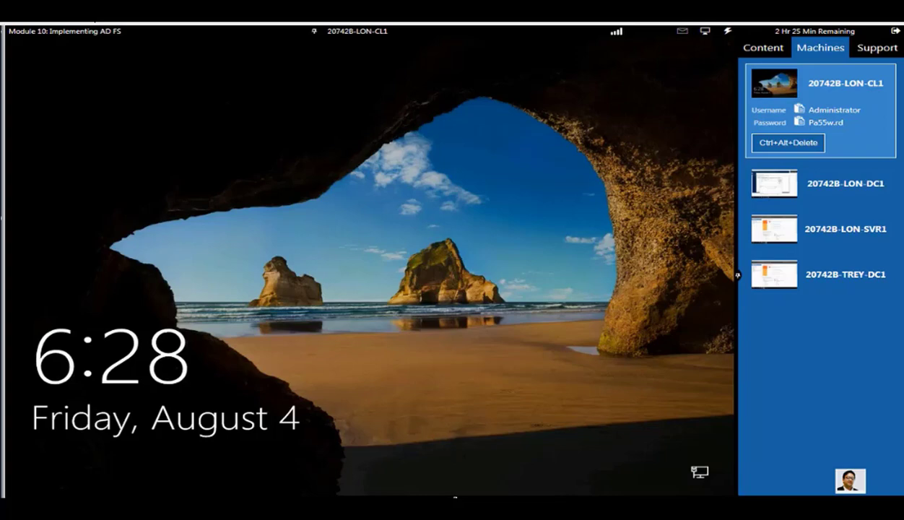
click(727, 31)
click(729, 46)
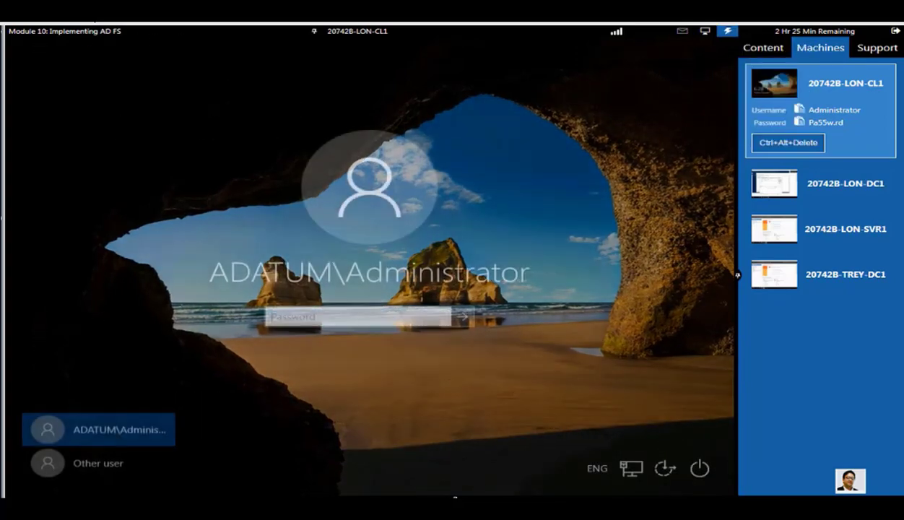
click(730, 32)
mouse_move(740, 82)
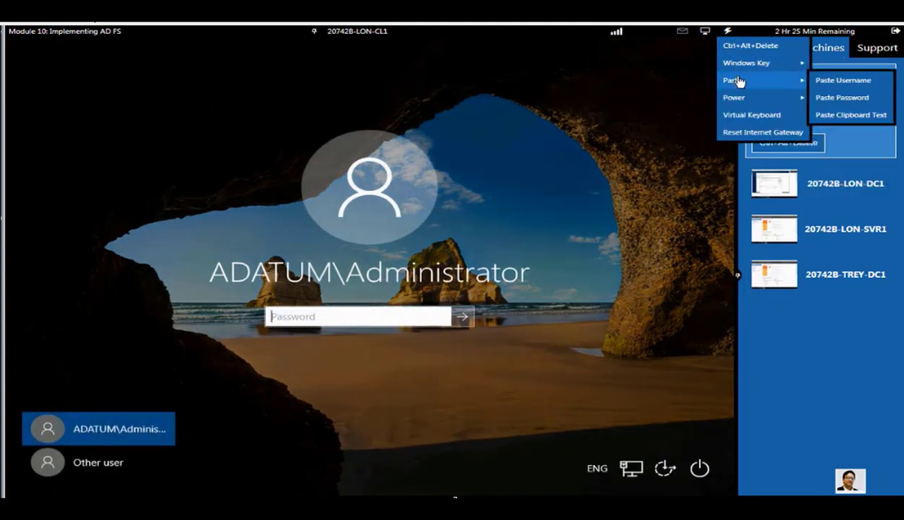
click(816, 96)
click(462, 317)
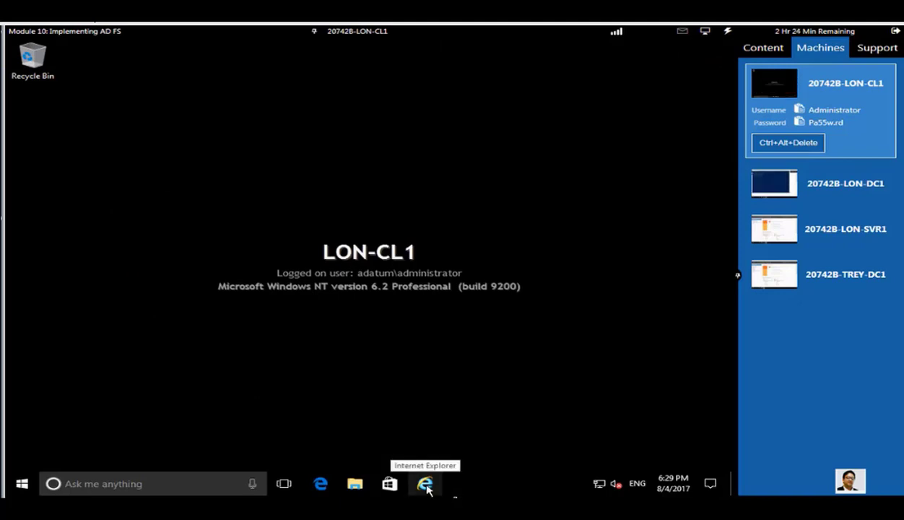
click(426, 486)
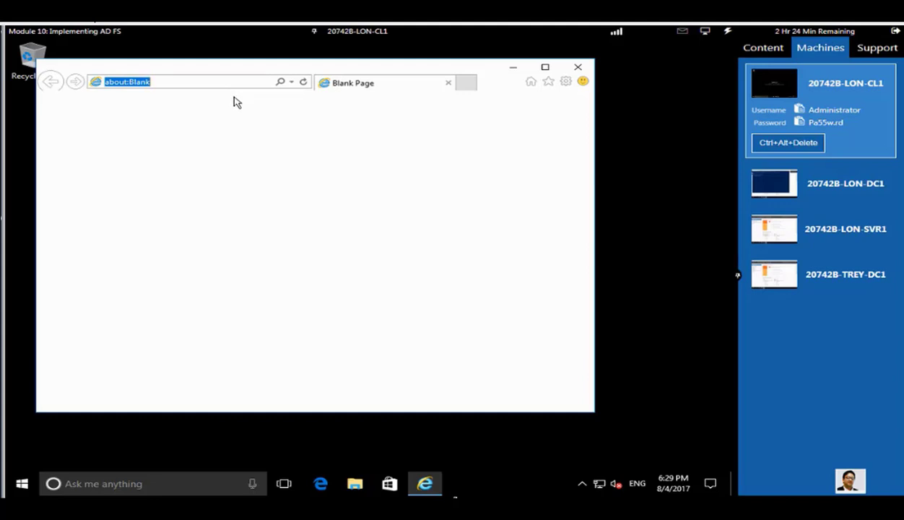
text(https)
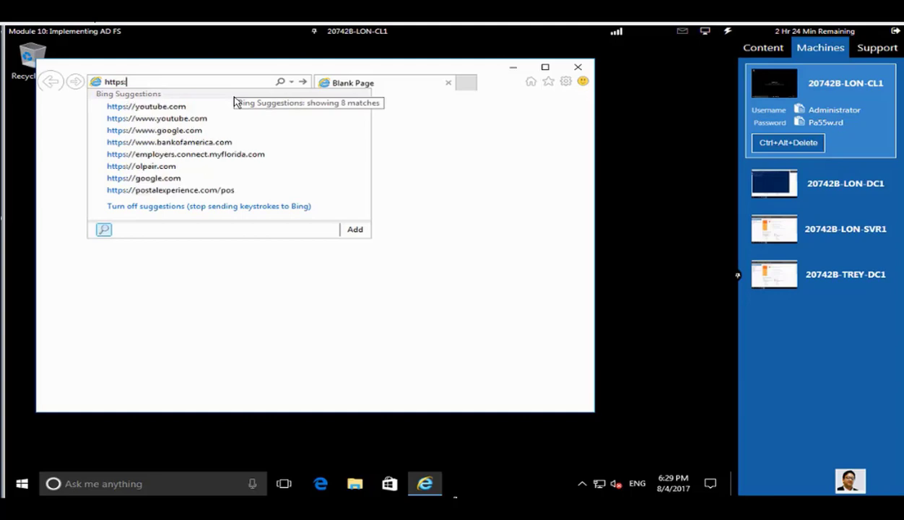
text(://adf)
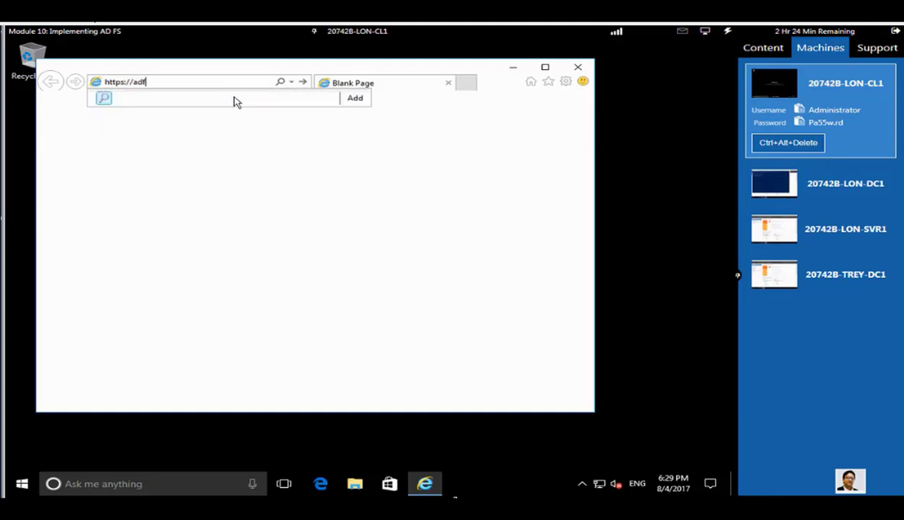
text(s.adatum.com/federationme)
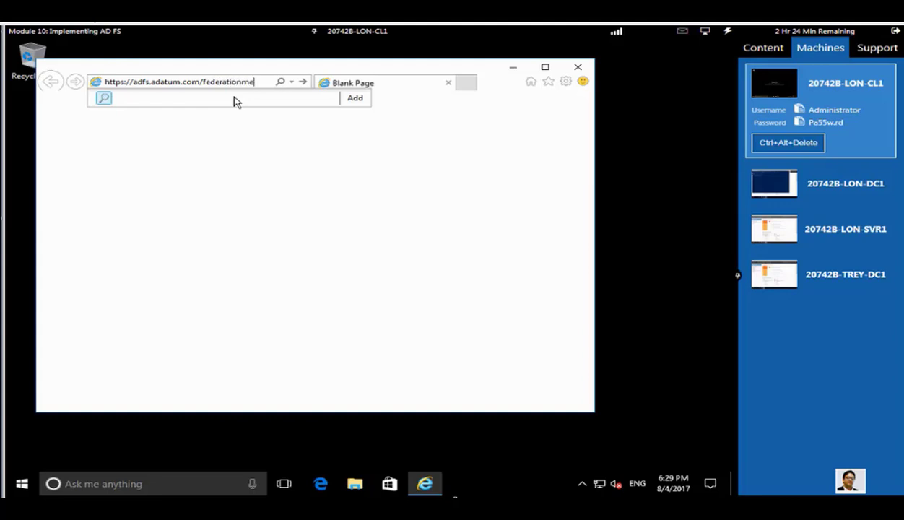
text(tadata)
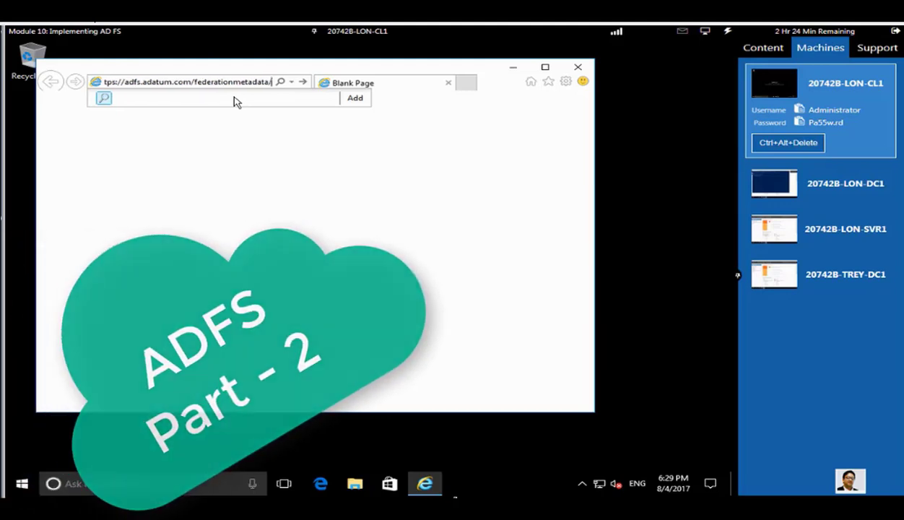
text(/2007-)
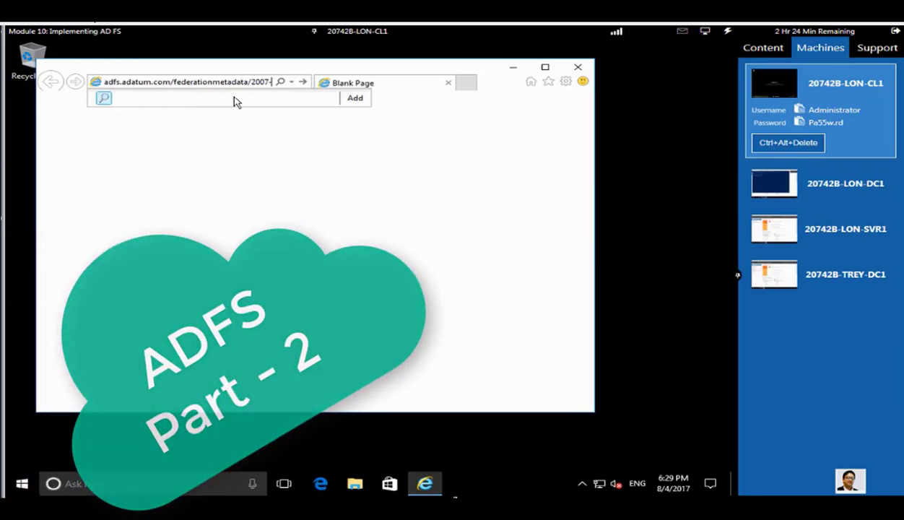
text(06/)
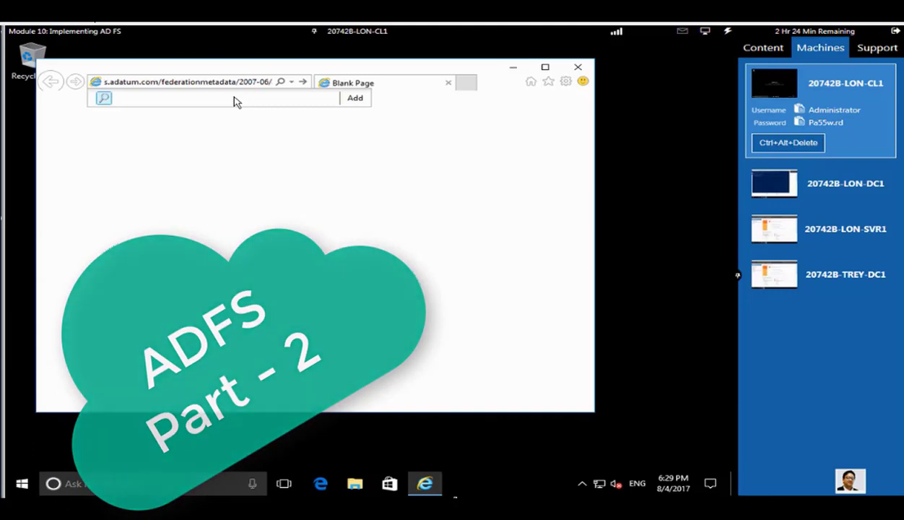
text(federa)
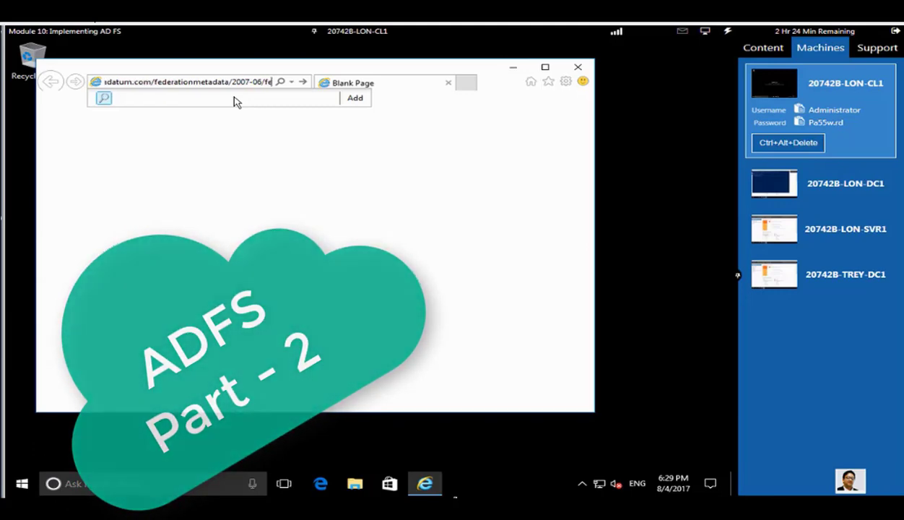
text(tionmetad)
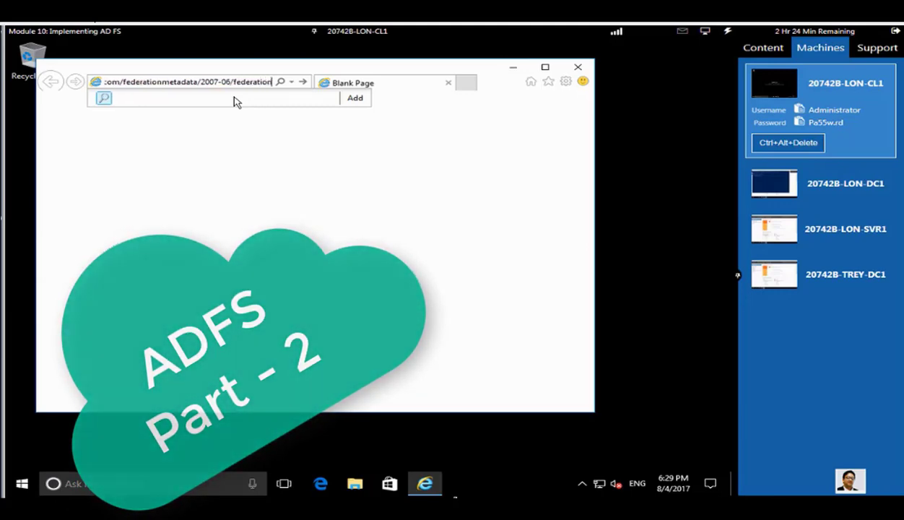
text(ata)
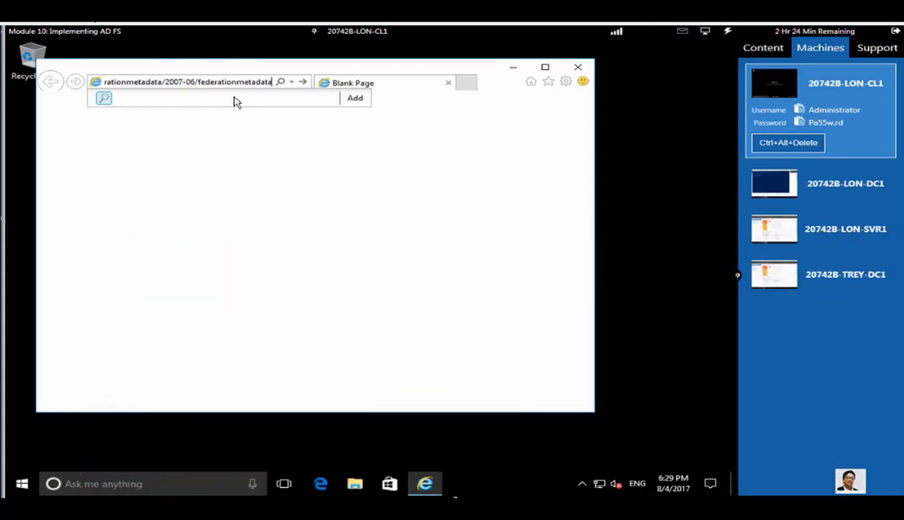
text(.xml)
key(Return)
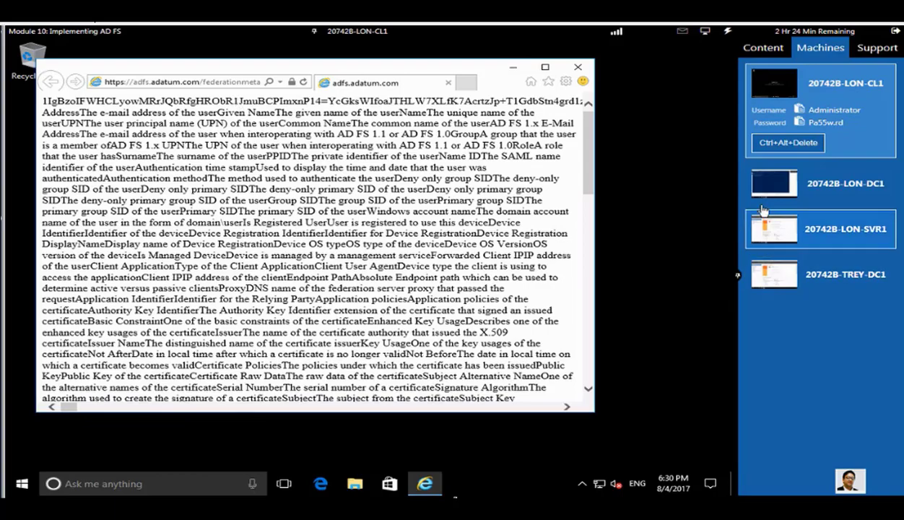
drag(585, 160, 572, 370)
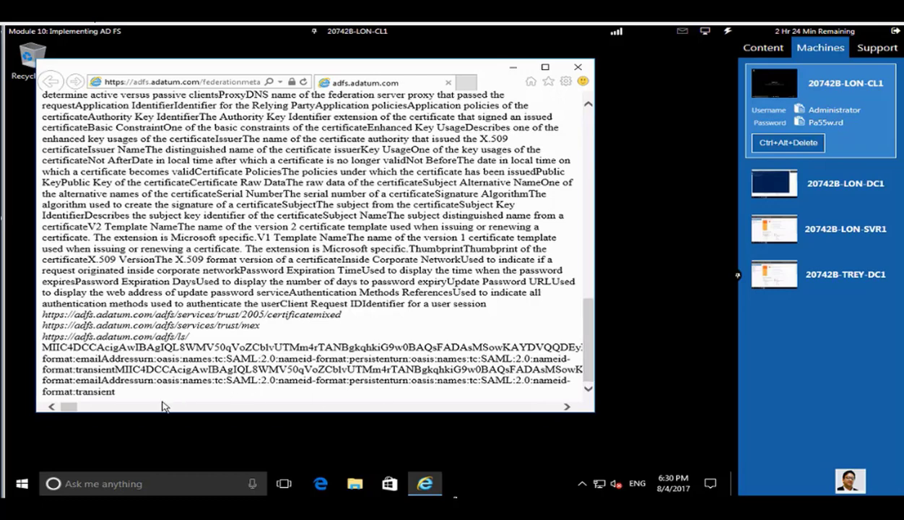
drag(67, 407, 11, 397)
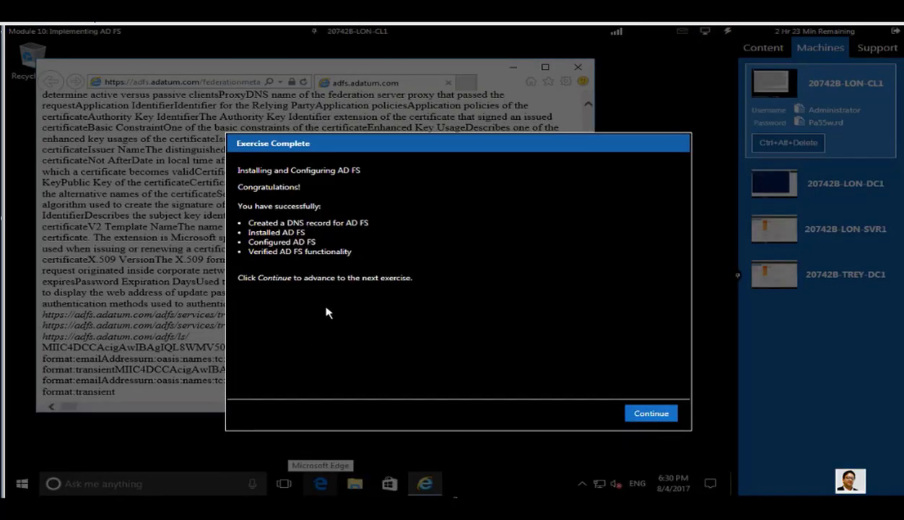
Review the completed AD FS task list and continue past the Exercise Complete dialog
drag(246, 219, 381, 256)
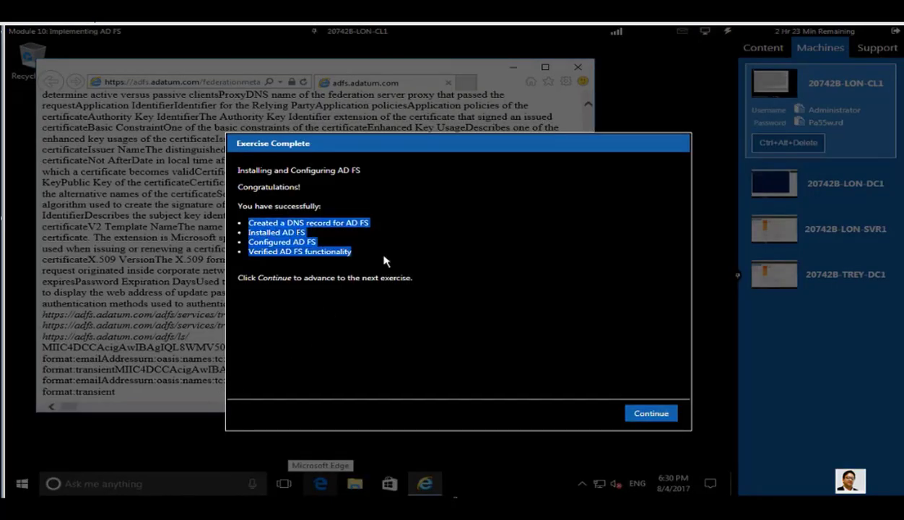
click(413, 340)
click(651, 414)
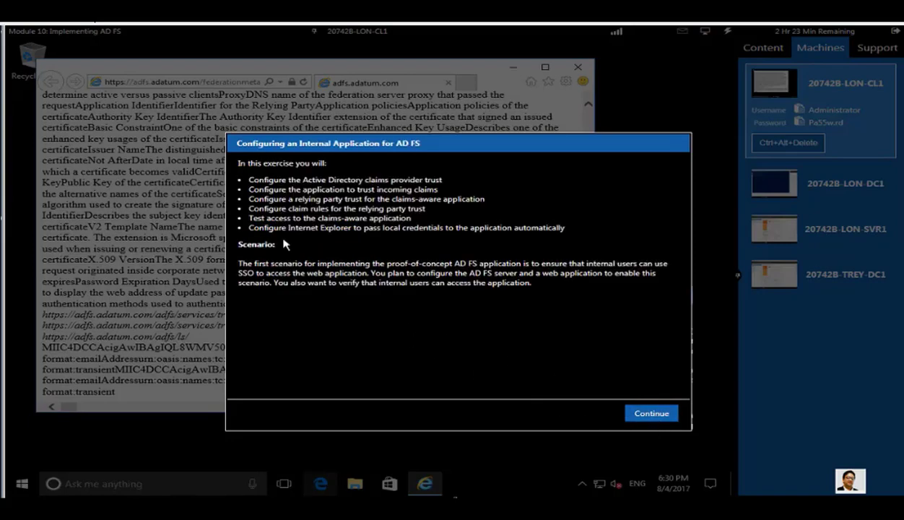
Read the Configuring an Internal Application for AD FS briefing and continue past it
drag(248, 178, 645, 313)
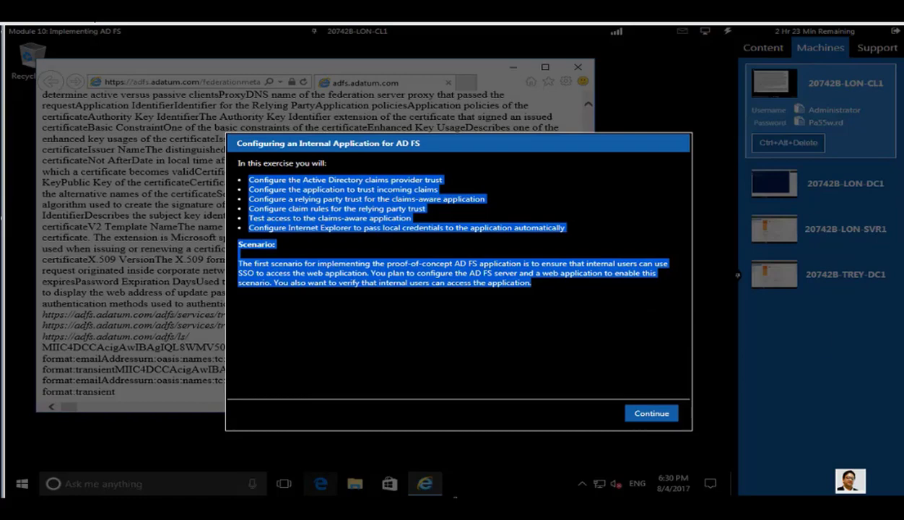
click(542, 318)
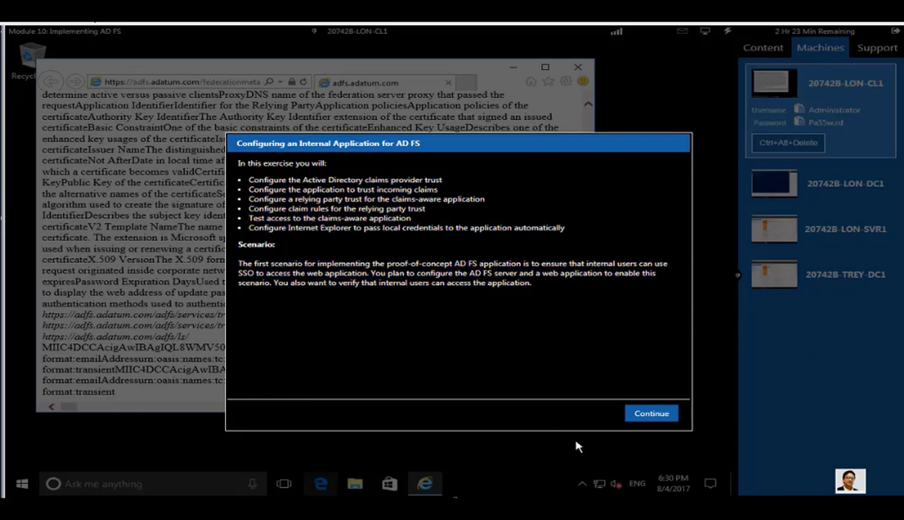
click(648, 414)
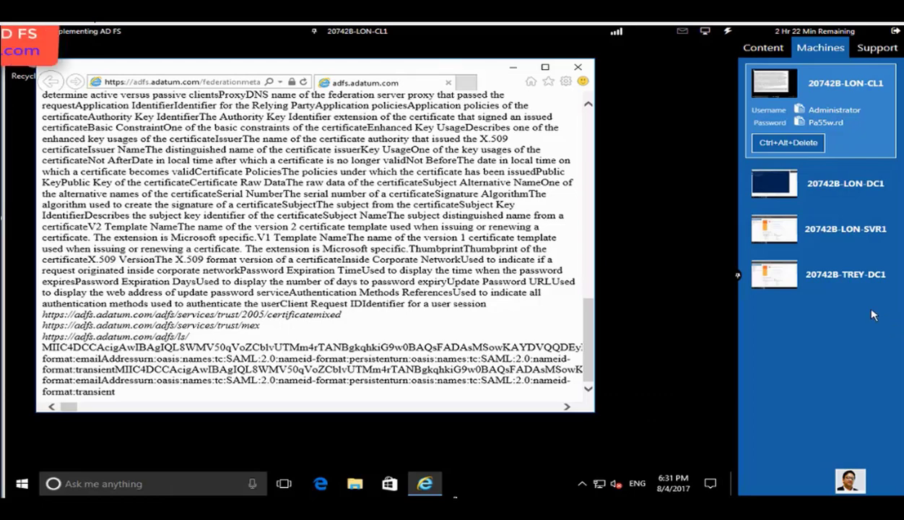
On LON-DC1, check the five steps in Notepad and open the AD FS Management console
click(820, 190)
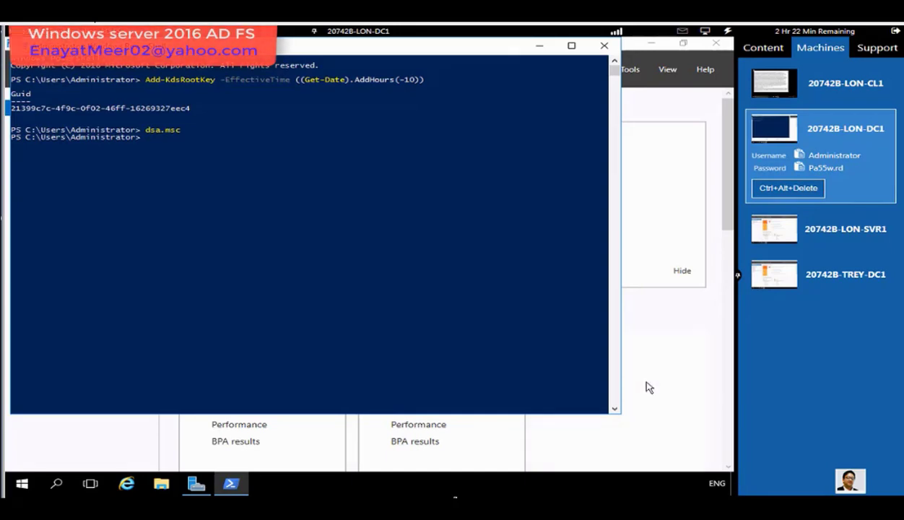
click(195, 484)
click(195, 484)
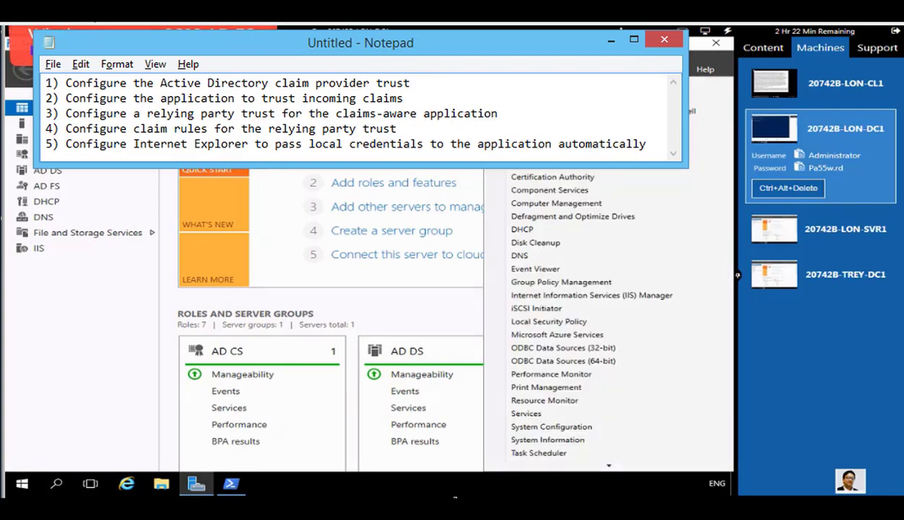
click(571, 149)
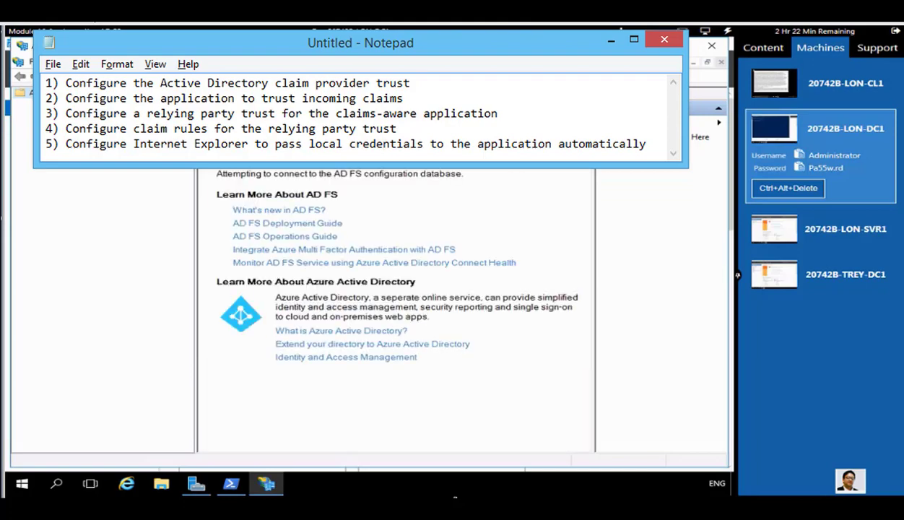
key(alt+Tab)
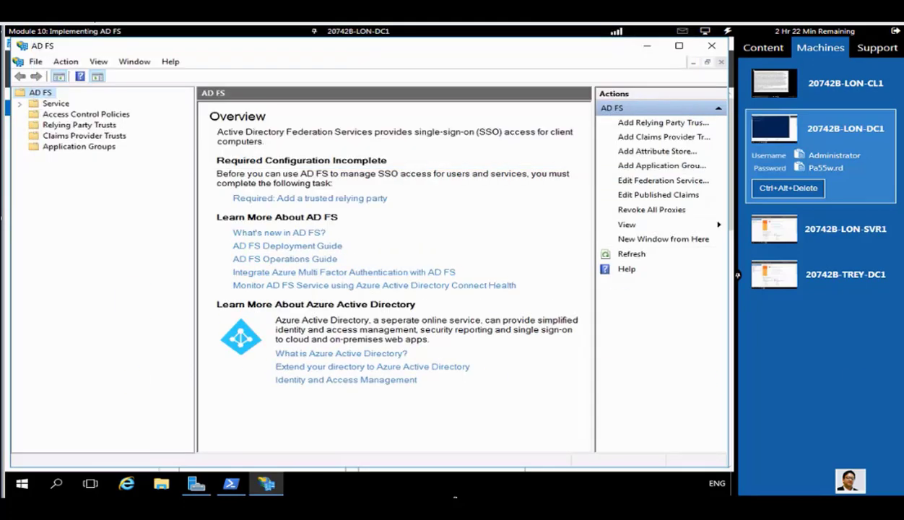
Open Edit Claim Rules for the Active Directory claims provider trust and start a new rule
click(78, 135)
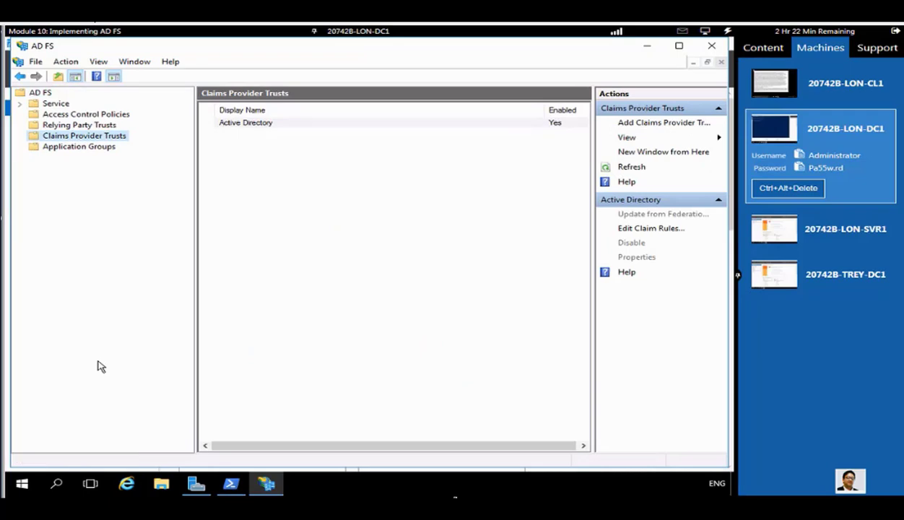
click(255, 126)
right_click(254, 124)
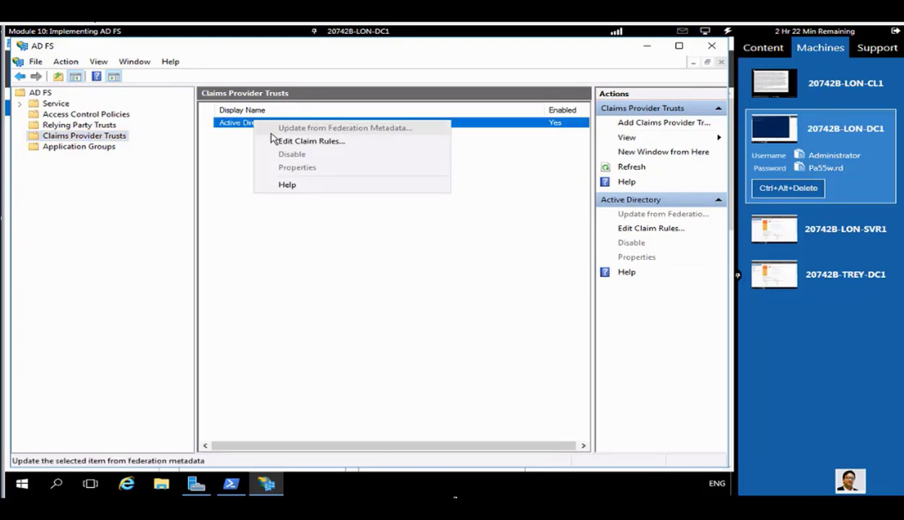
click(278, 142)
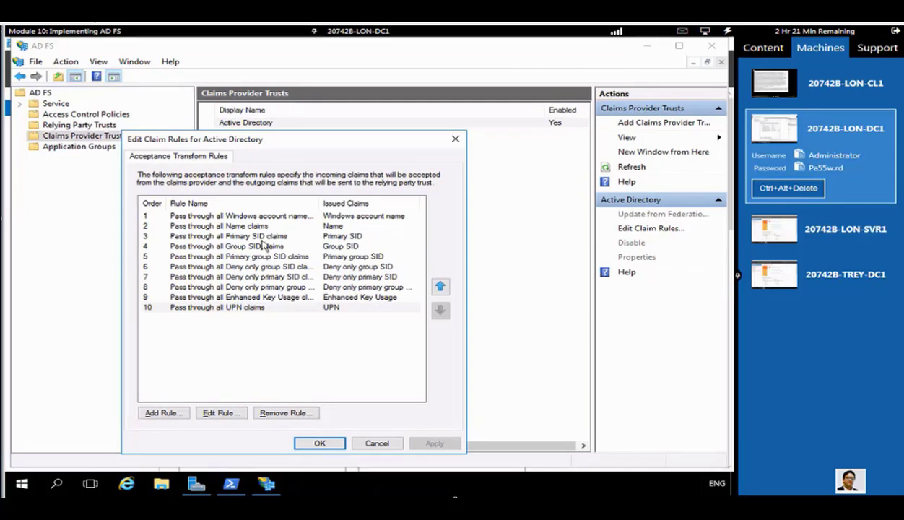
click(167, 413)
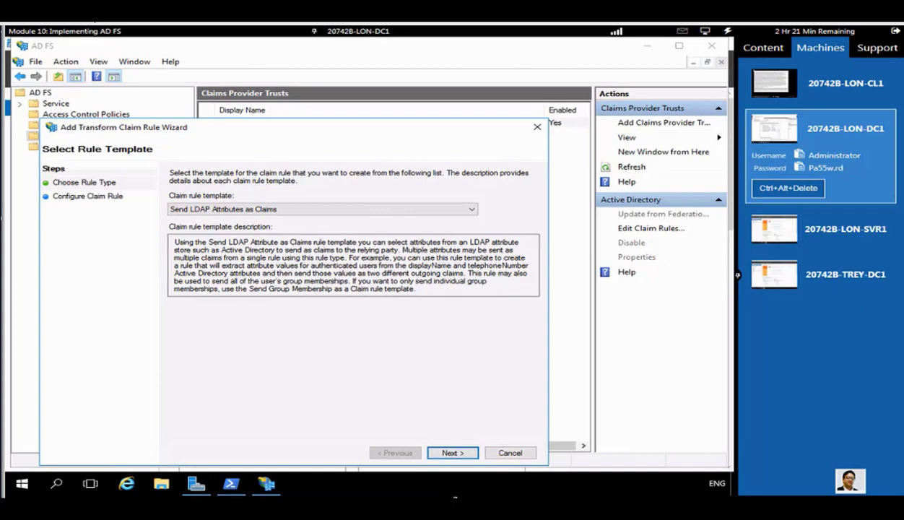
Keep the Send LDAP Attributes as Claims template, name it 'Outbound LDAP Attribute Rule', use Active Directory store
click(473, 210)
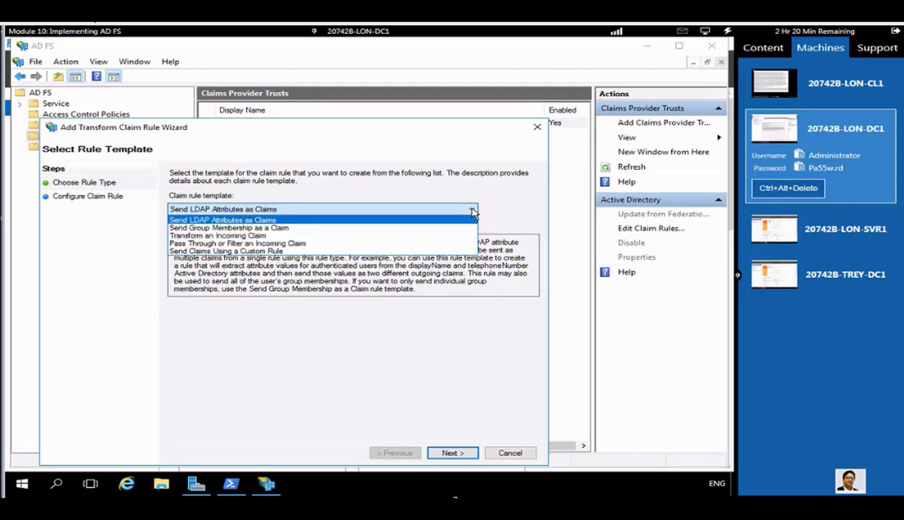
click(473, 210)
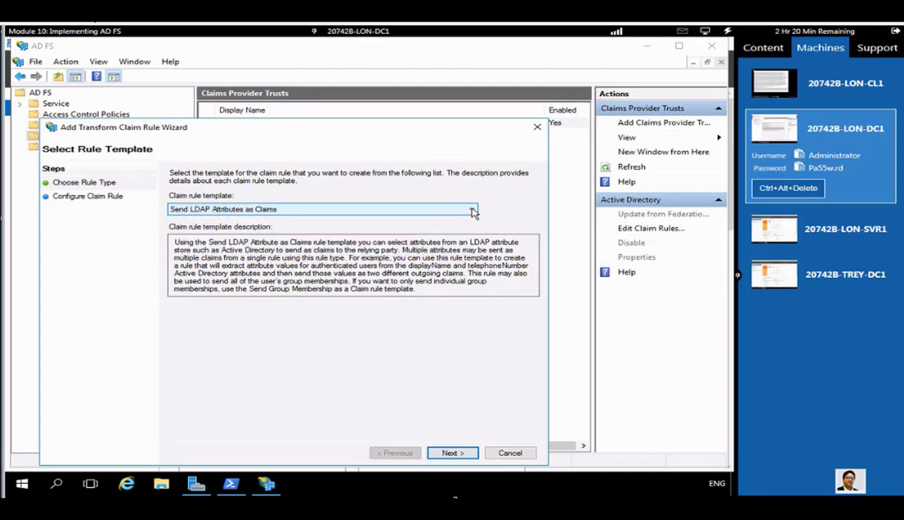
click(454, 453)
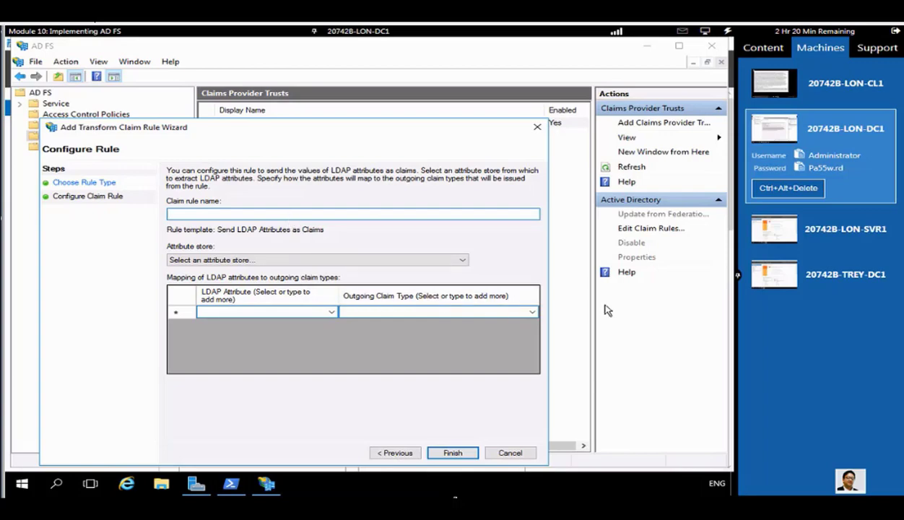
text(Outbound LDAP Attribute)
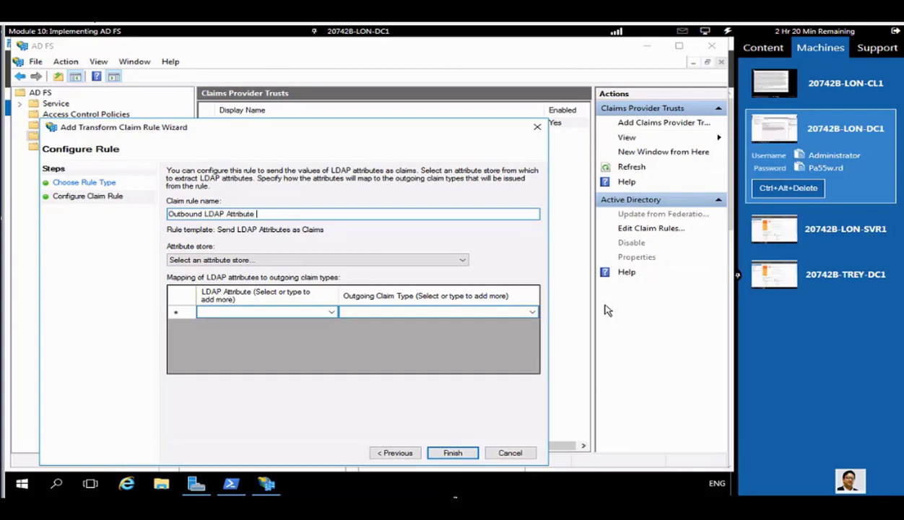
text( Rule)
click(464, 262)
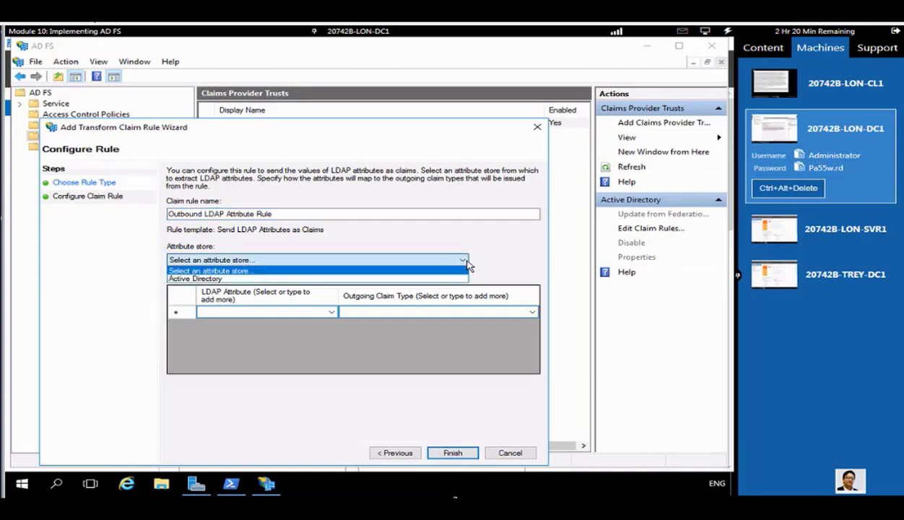
click(228, 279)
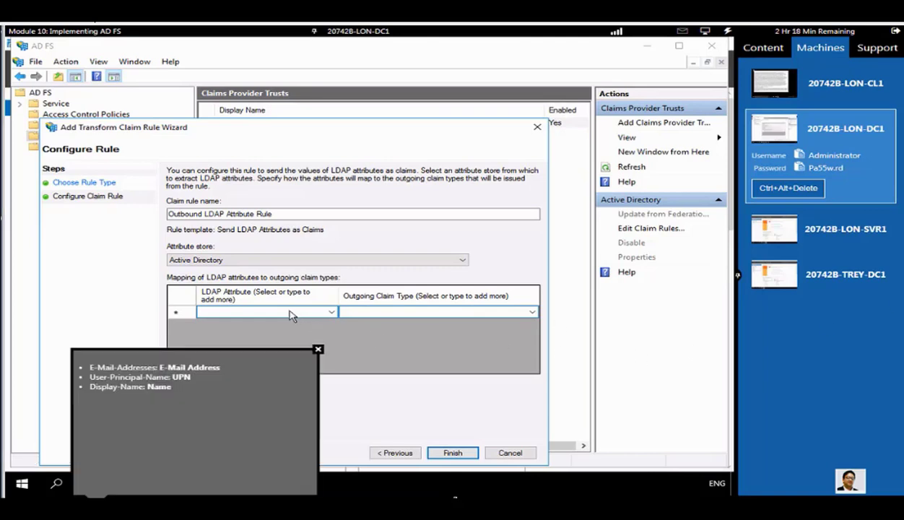
Add E-Mail-Addresses, User-Principal-Name and Display-Name as the three LDAP attribute rows
click(331, 313)
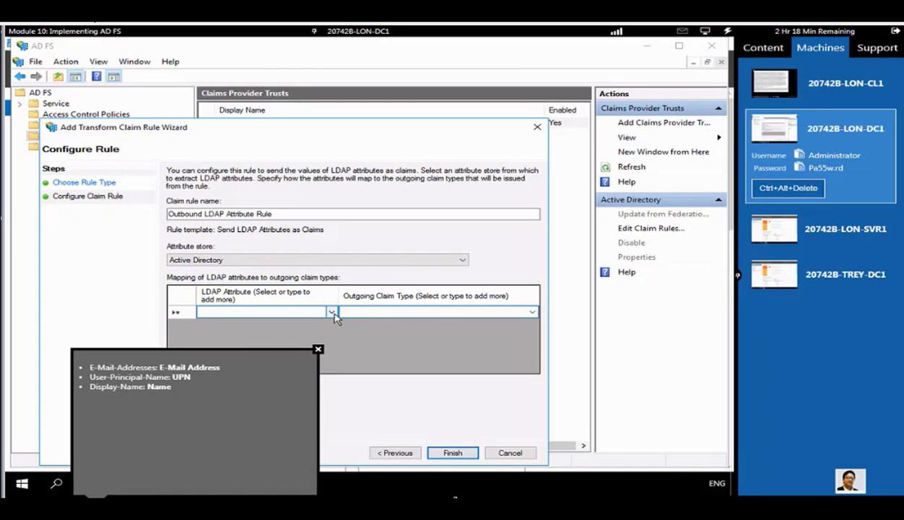
click(332, 313)
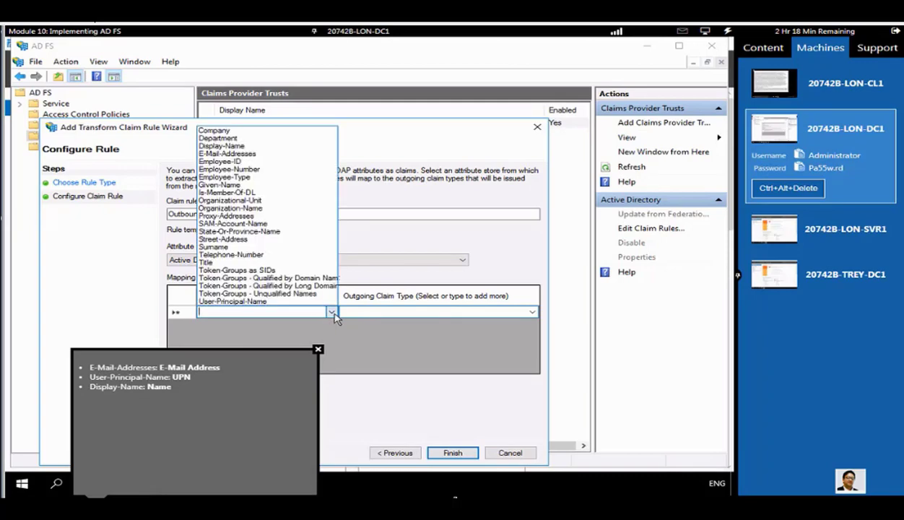
click(225, 153)
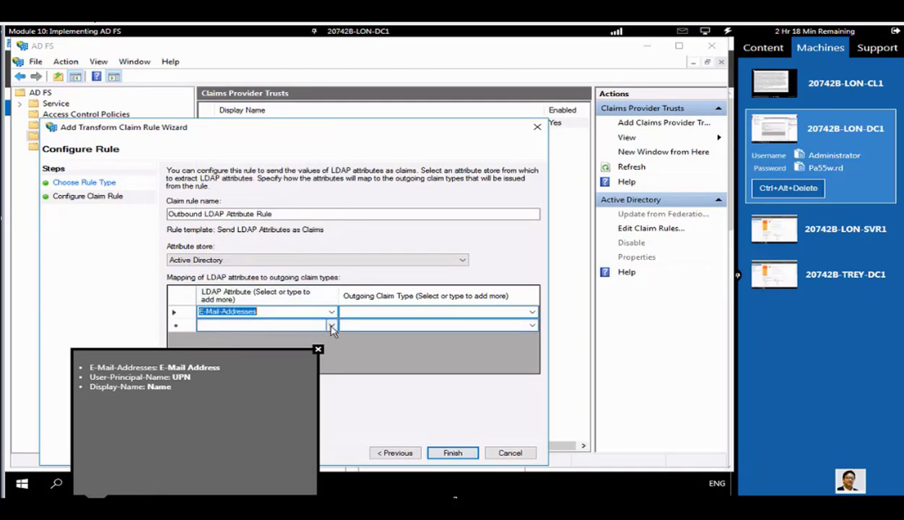
click(332, 326)
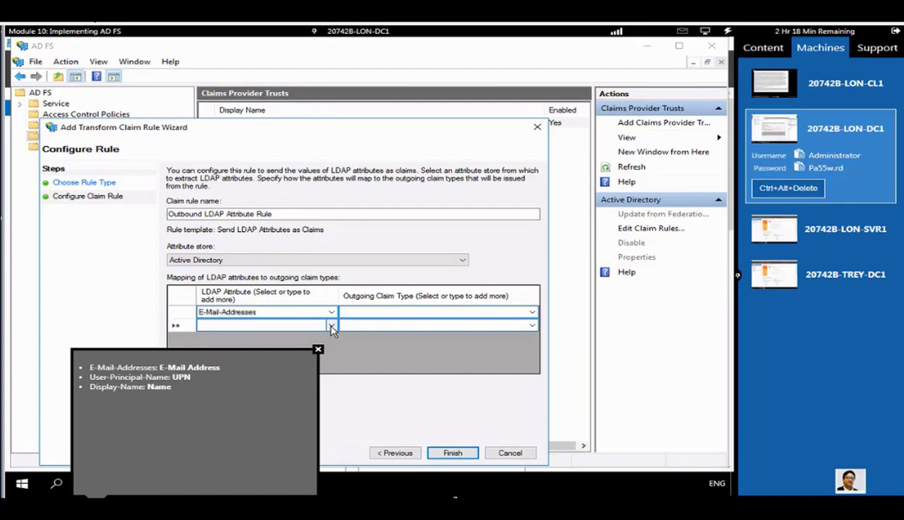
click(332, 327)
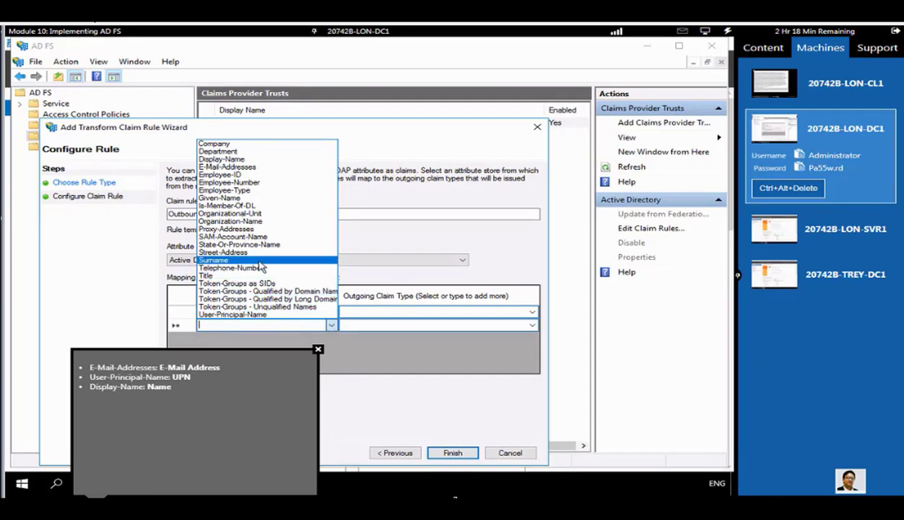
text(u)
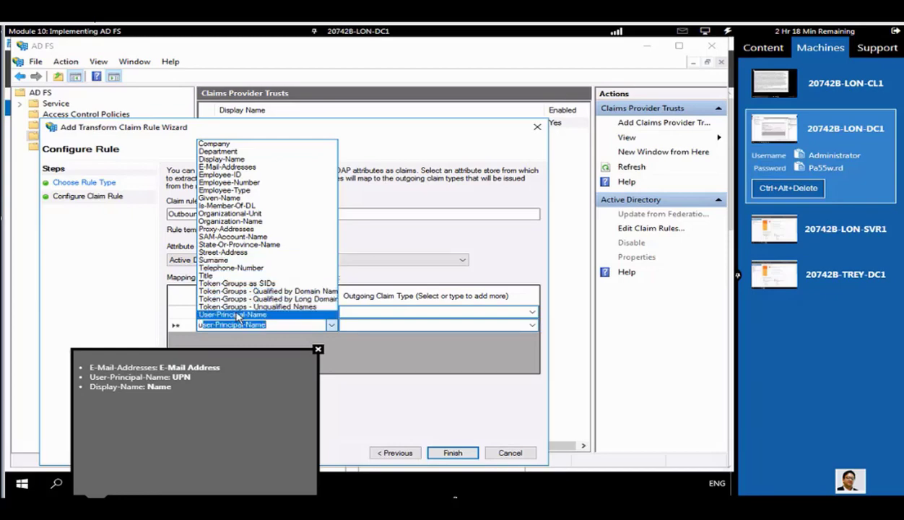
click(267, 314)
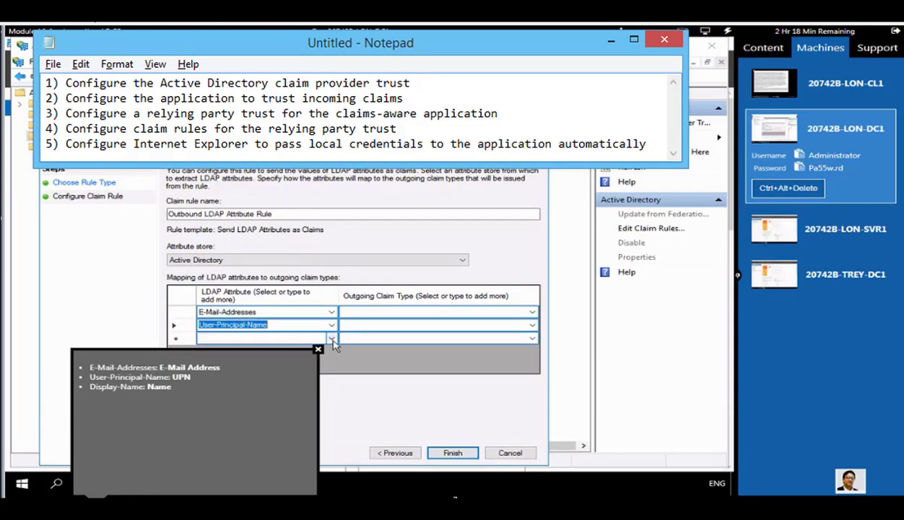
click(332, 340)
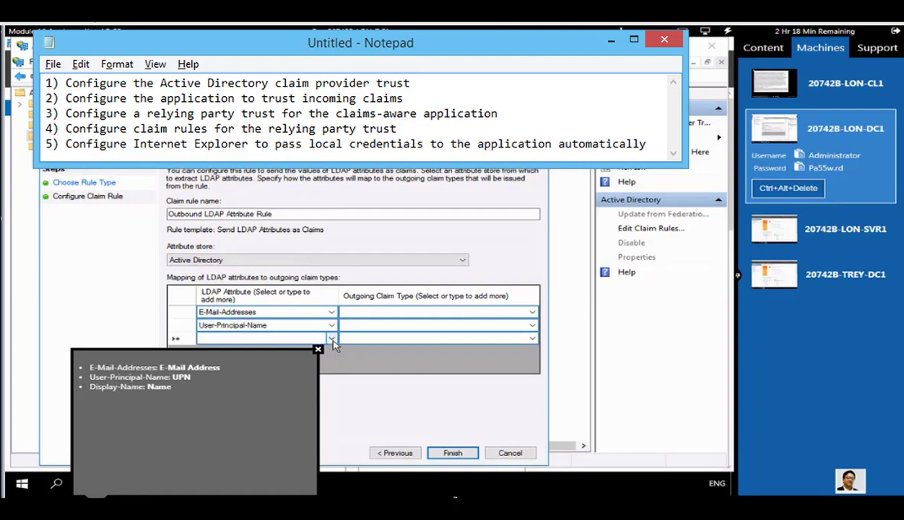
click(332, 340)
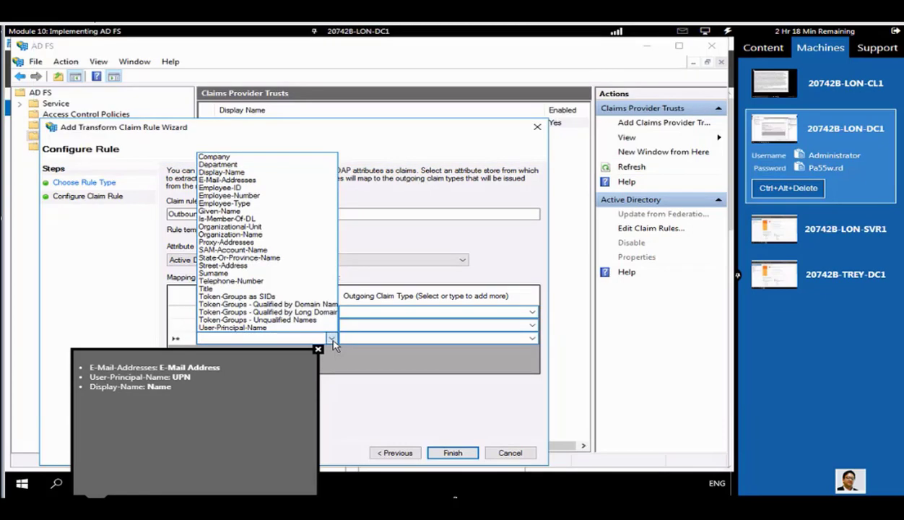
click(221, 174)
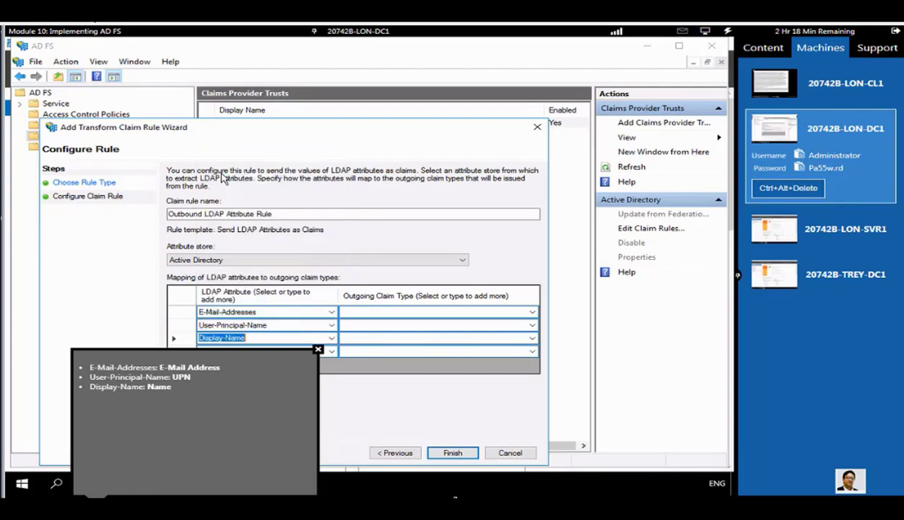
click(387, 313)
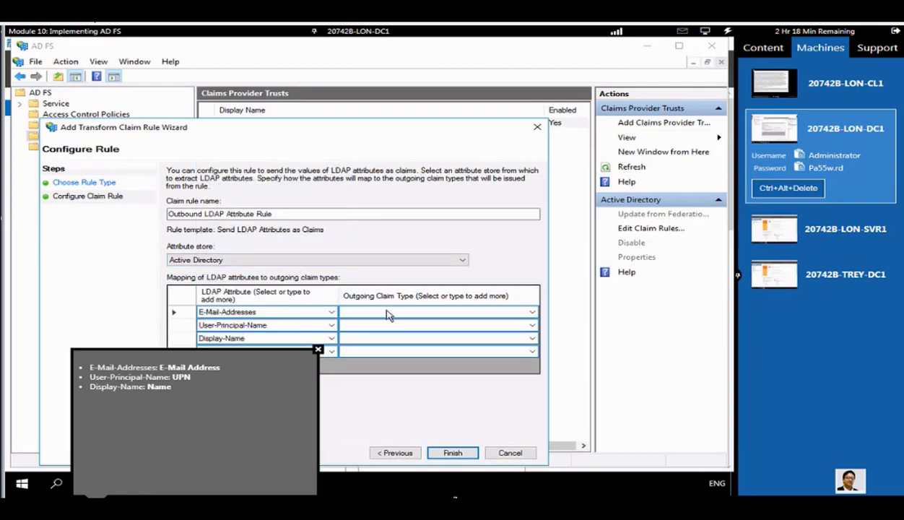
Map the three attributes to E-Mail Address, UPN and Name outgoing claims and finish the rule
click(533, 313)
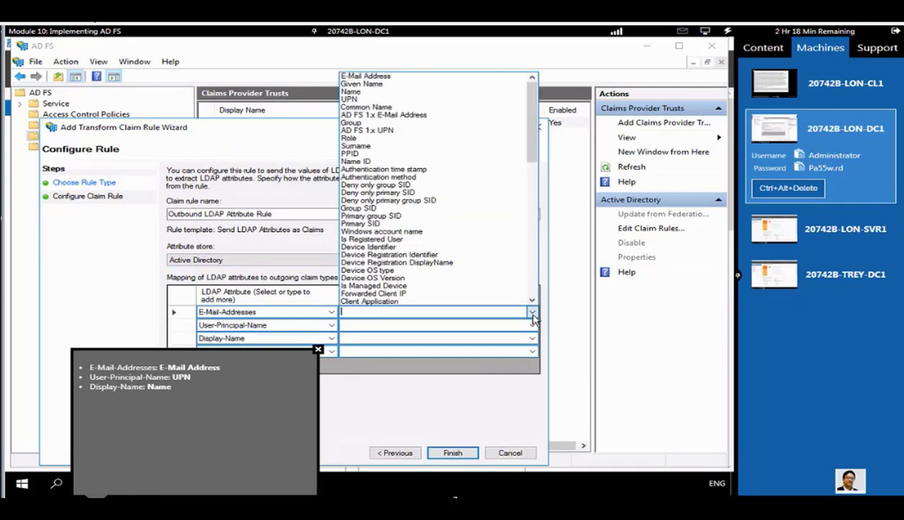
click(377, 77)
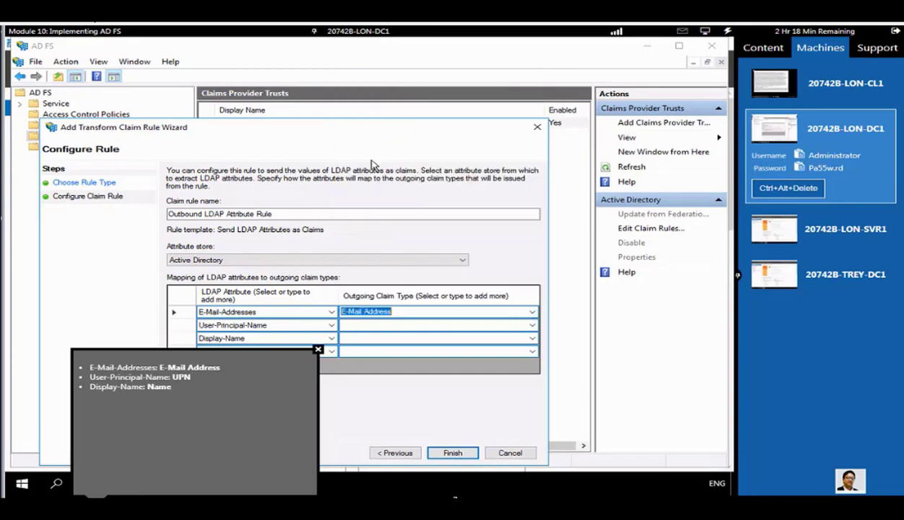
click(532, 327)
click(533, 327)
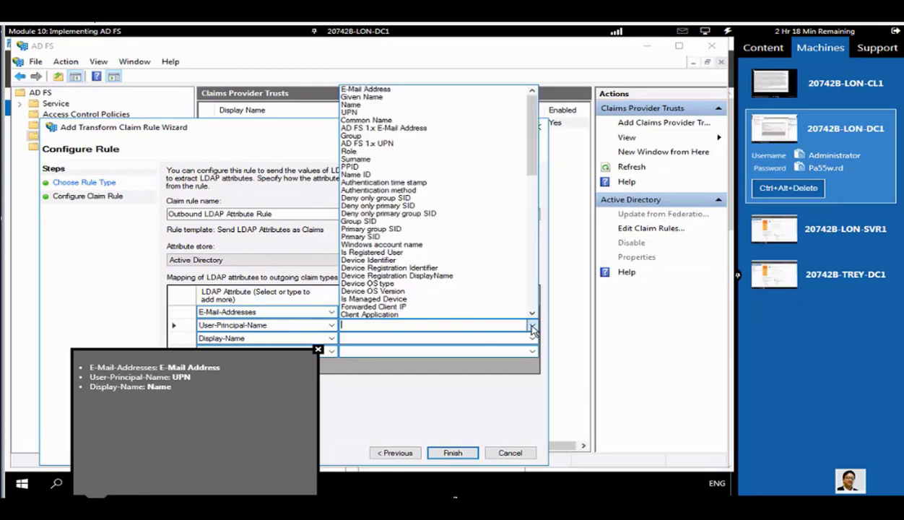
click(358, 115)
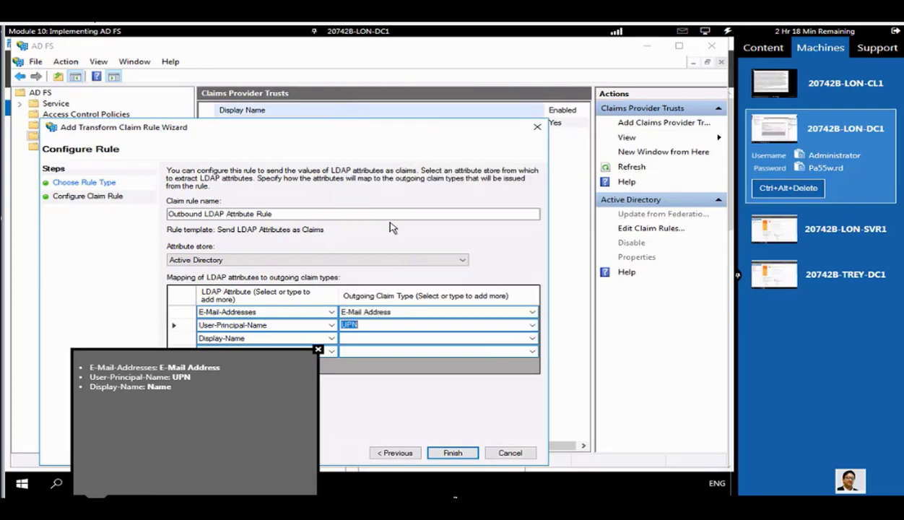
click(531, 341)
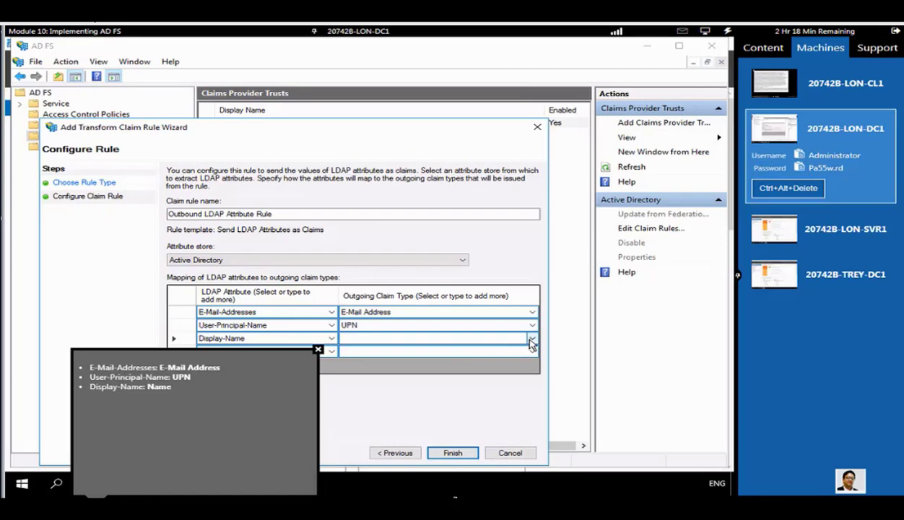
click(531, 343)
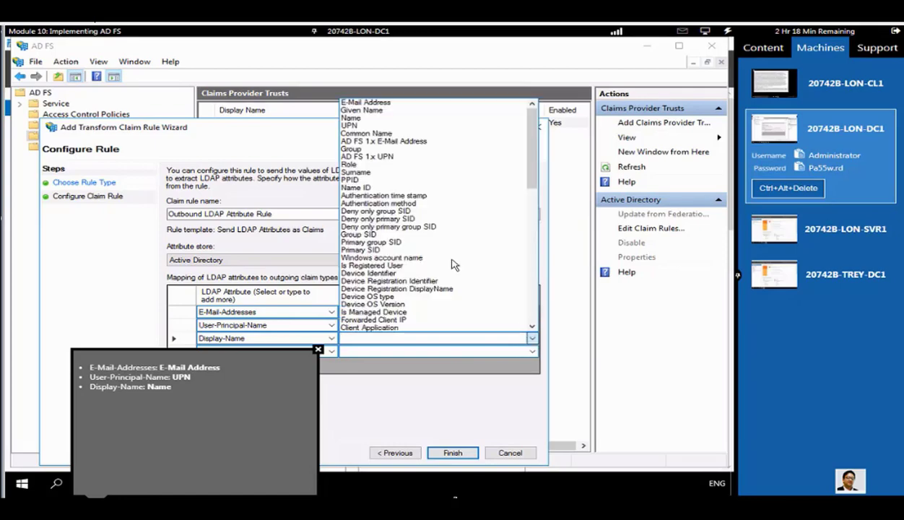
click(351, 119)
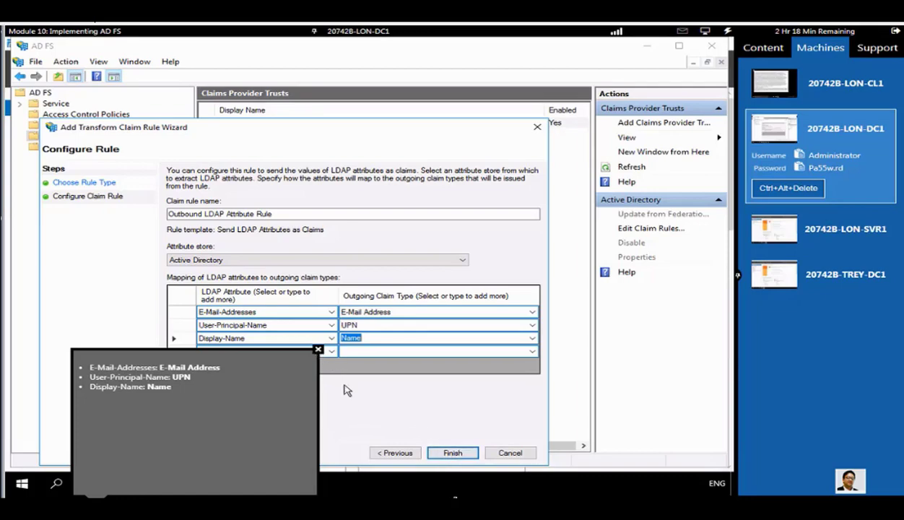
click(452, 454)
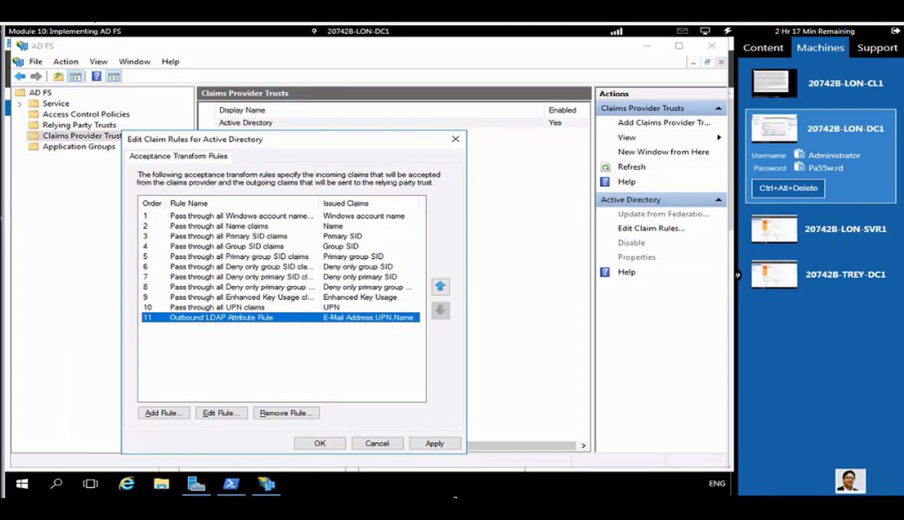
Save the claim rules with OK and switch to the 20742B-LON-SVR1 machine
click(320, 444)
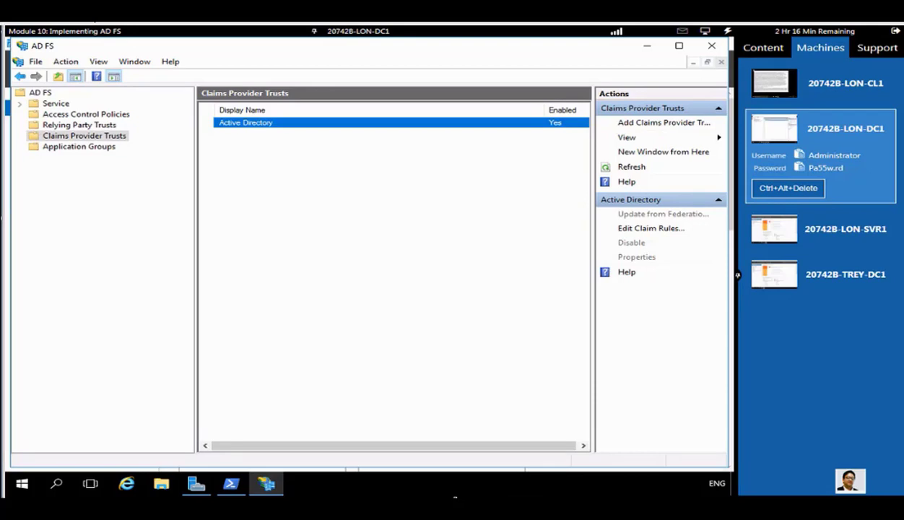
click(846, 229)
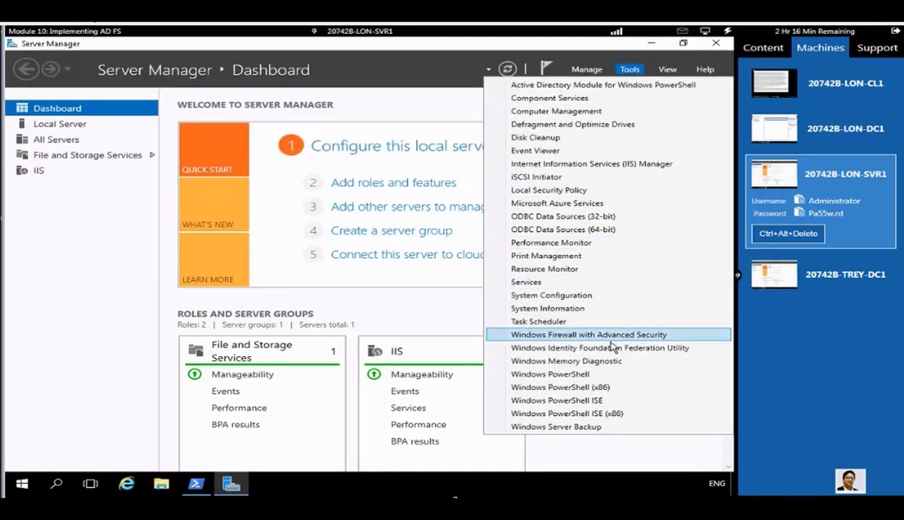
Launch the Federation Utility and choose C:\inetpub\wwwroot\AdatumTestApp\web.config as the configuration file
click(587, 349)
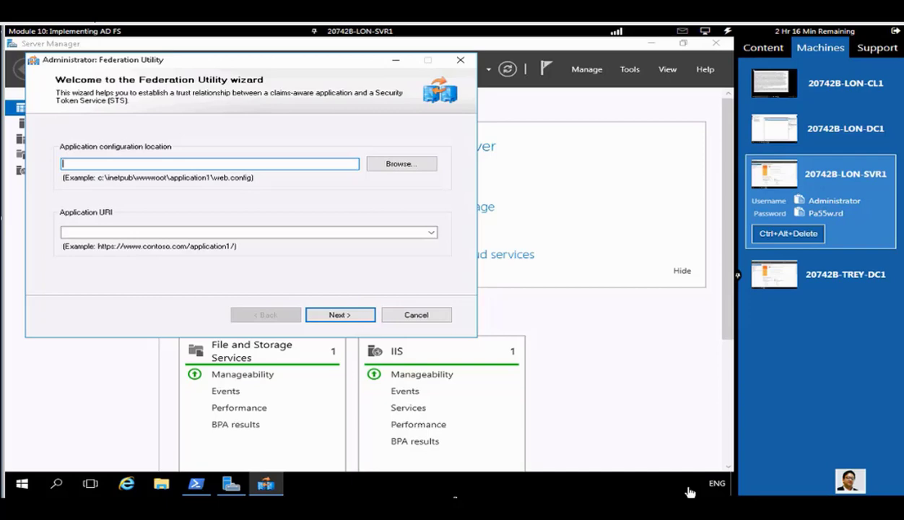
click(417, 168)
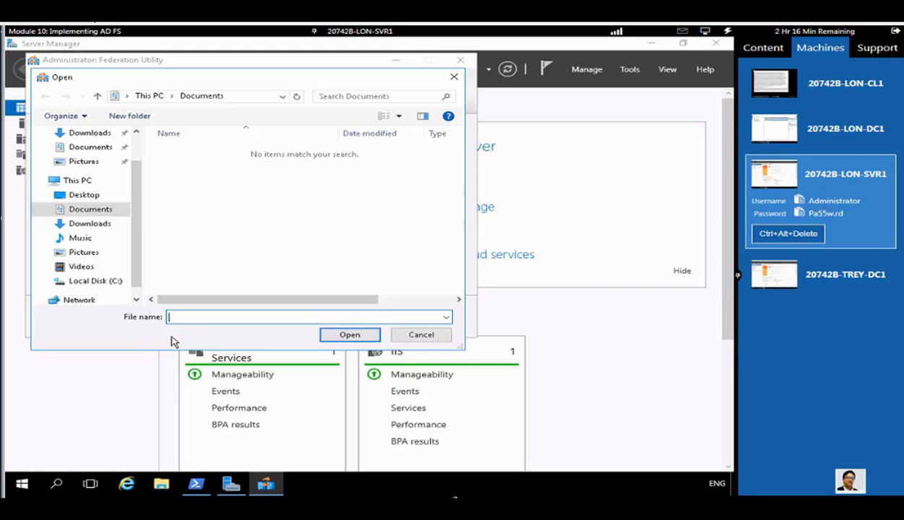
click(101, 281)
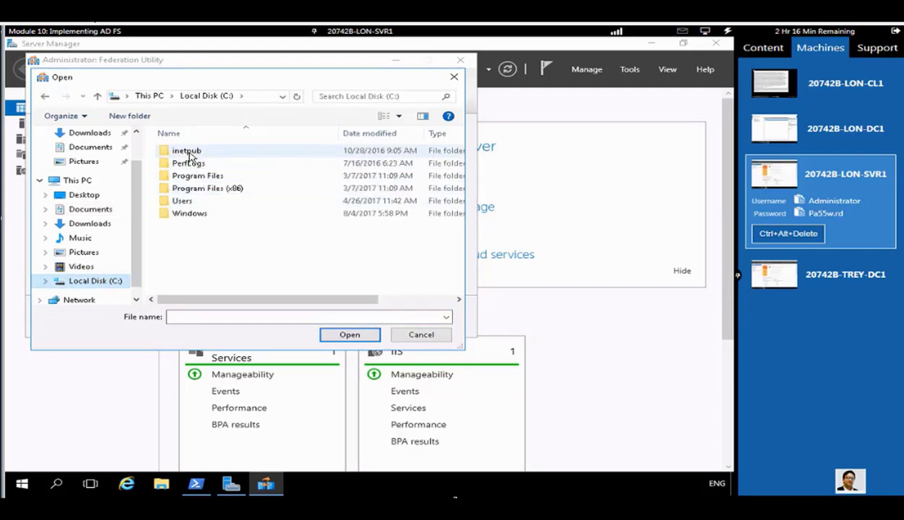
double_click(190, 154)
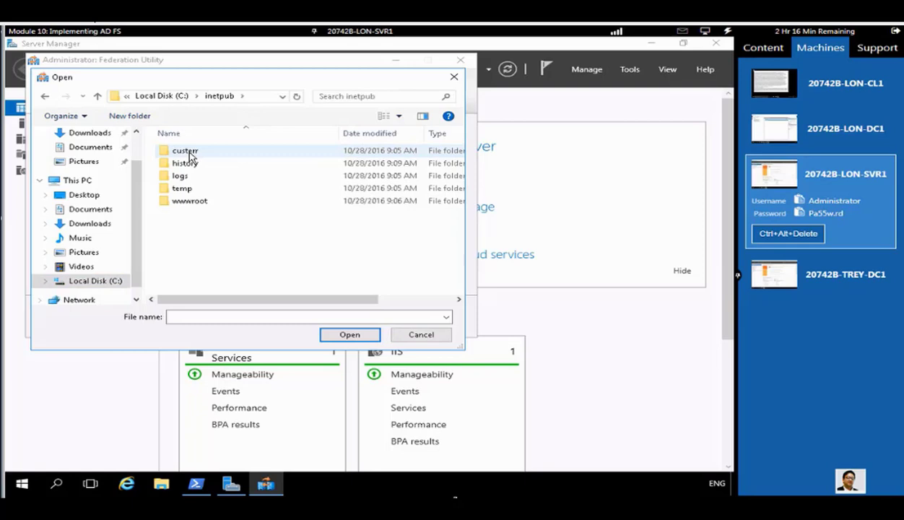
double_click(198, 202)
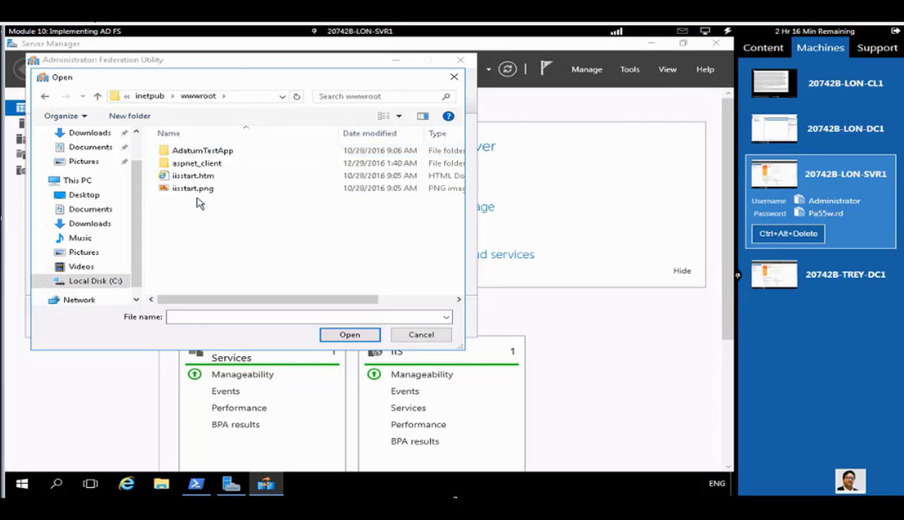
double_click(202, 150)
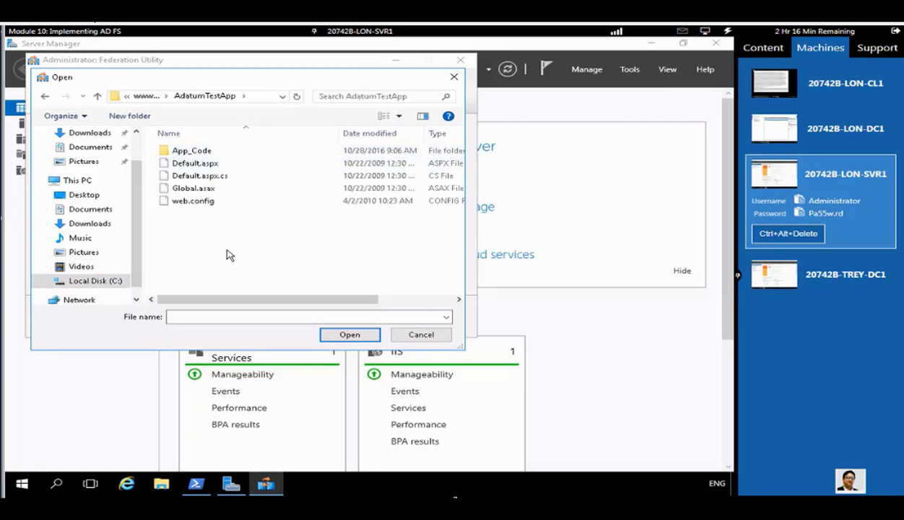
click(206, 202)
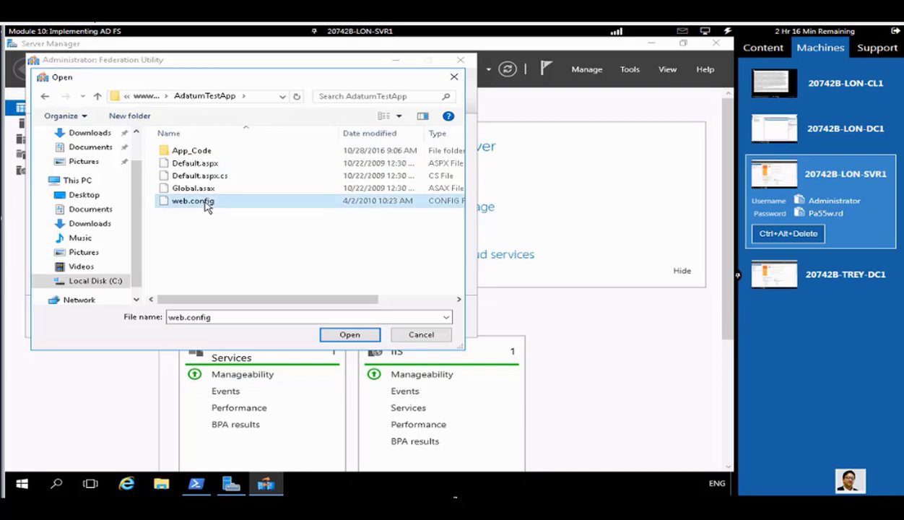
click(352, 335)
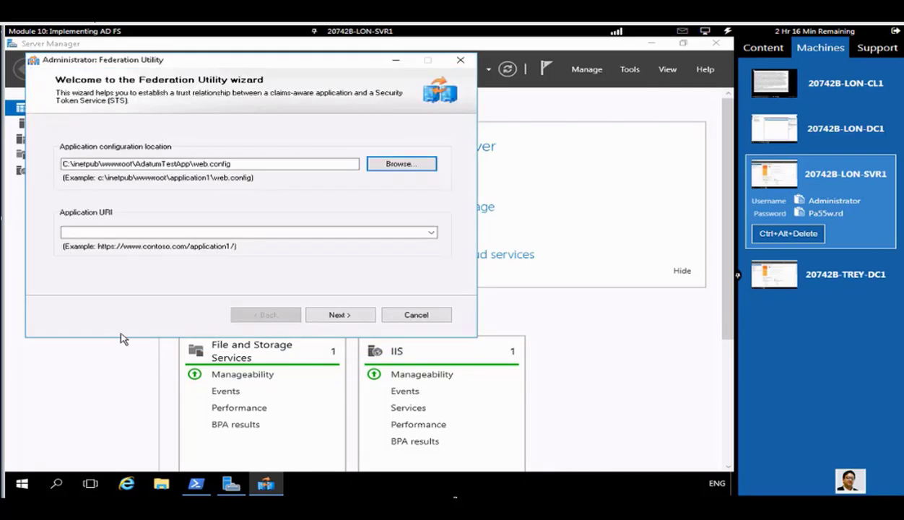
click(170, 237)
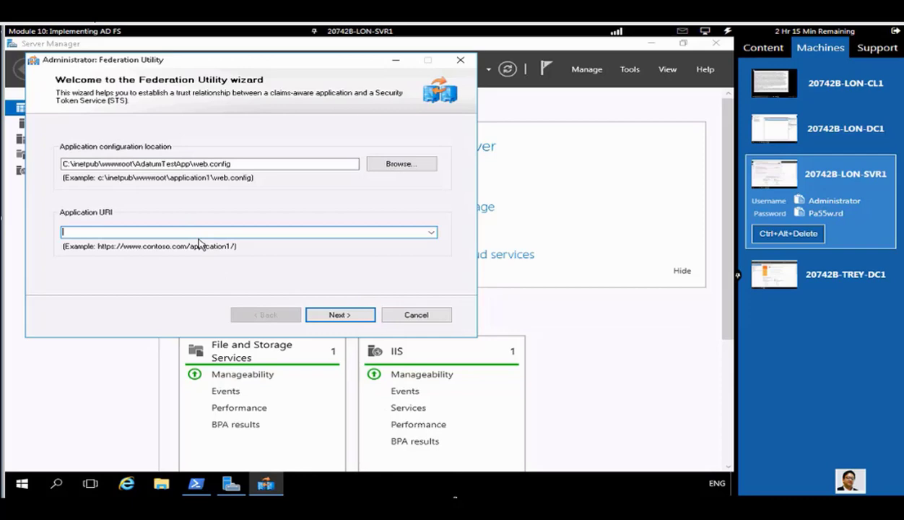
text(https://lon-s)
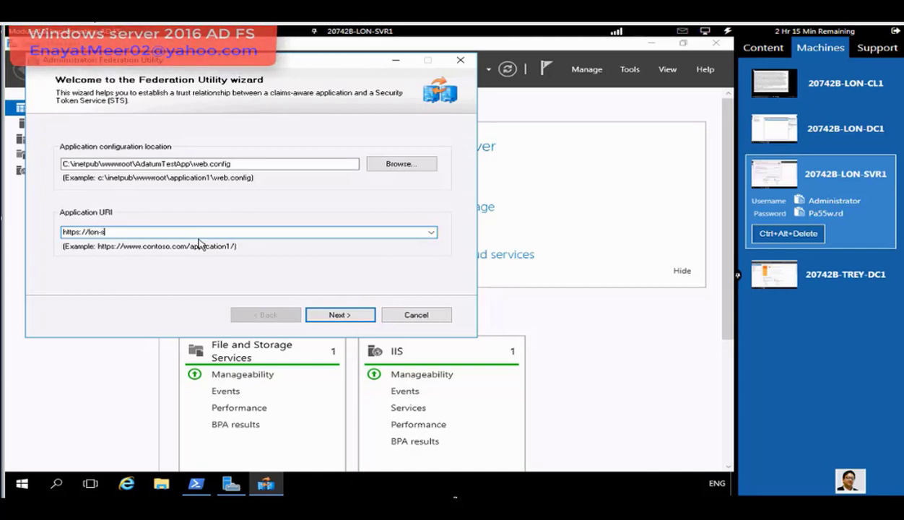
text(vr1.adatum.com/Adatu)
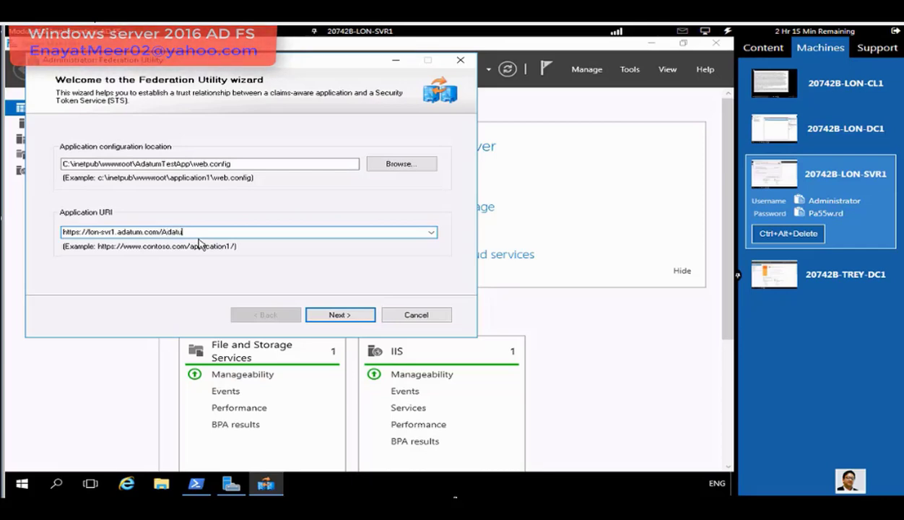
text(mTest)
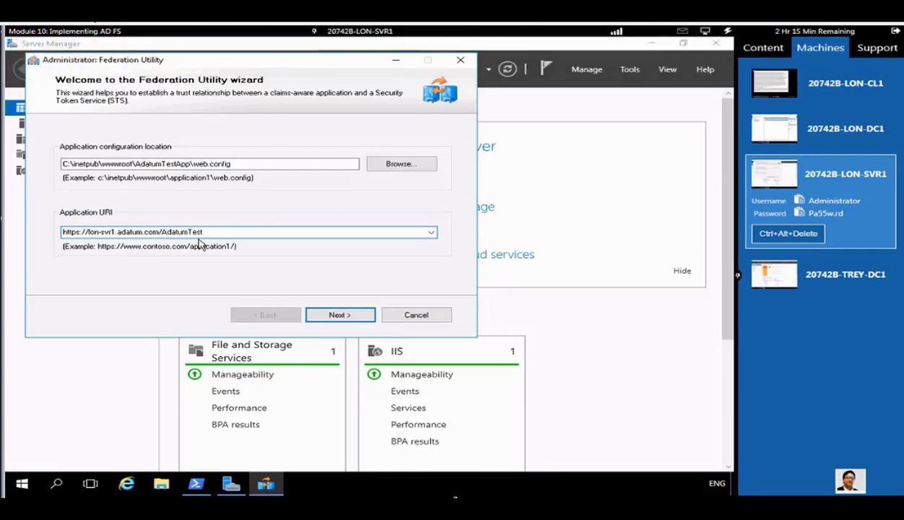
text(App/)
click(335, 316)
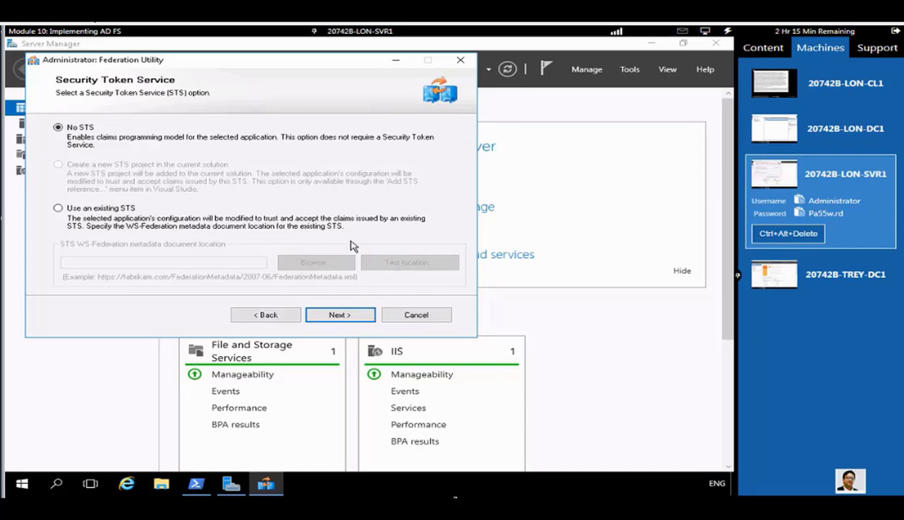
click(58, 208)
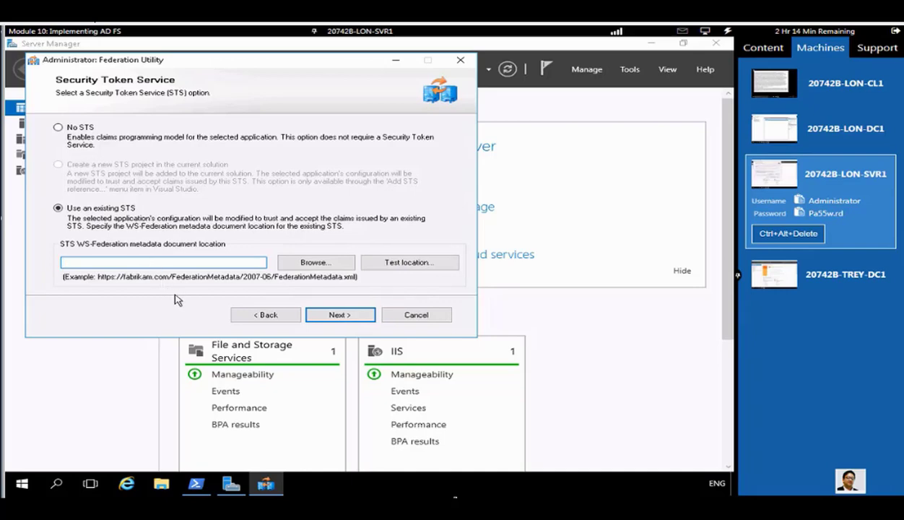
text(https://adfs.adatum.co)
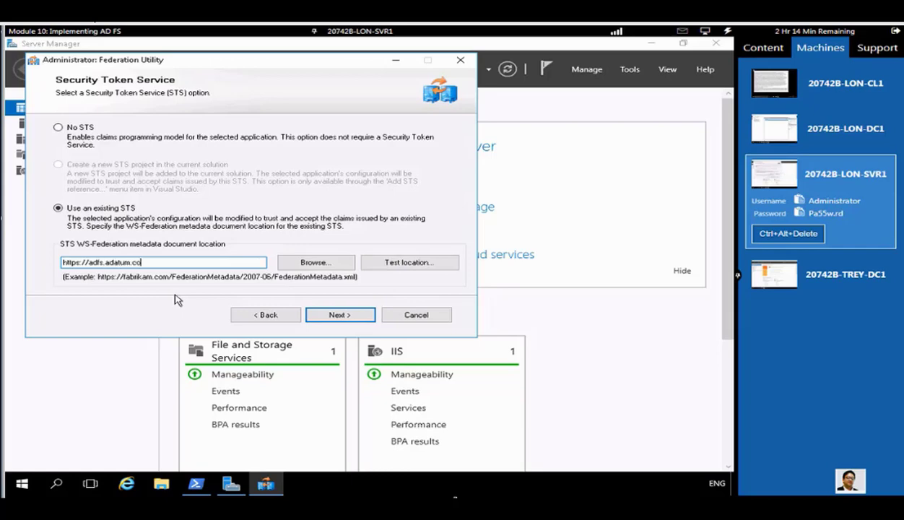
text(m/federationmetadata/200)
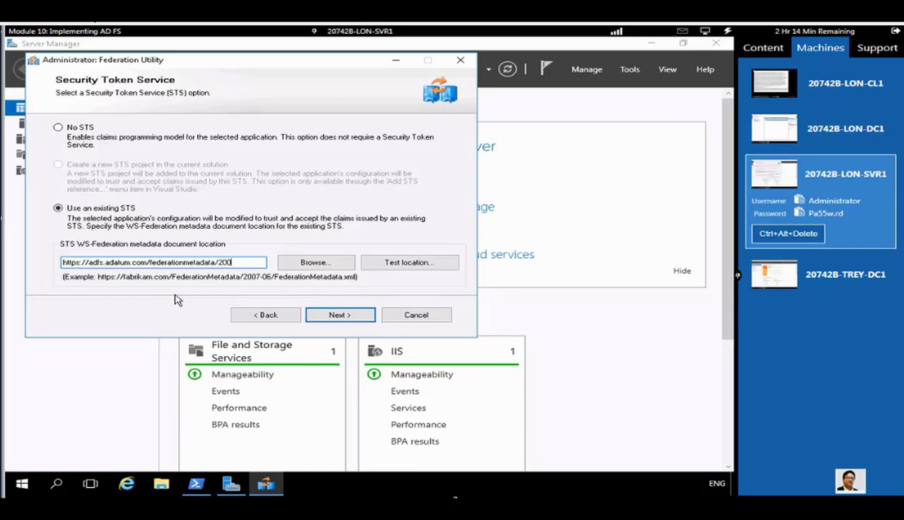
text(7-06/)
text(federation)
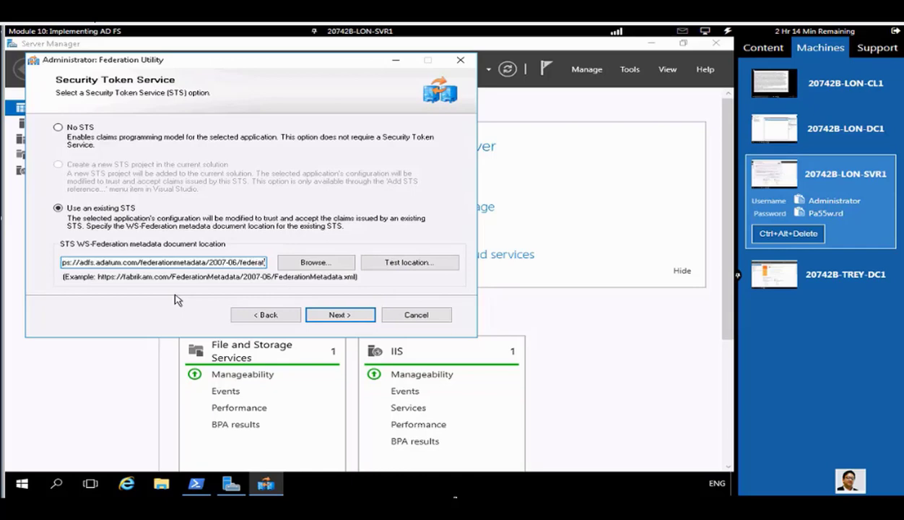
text(metadata)
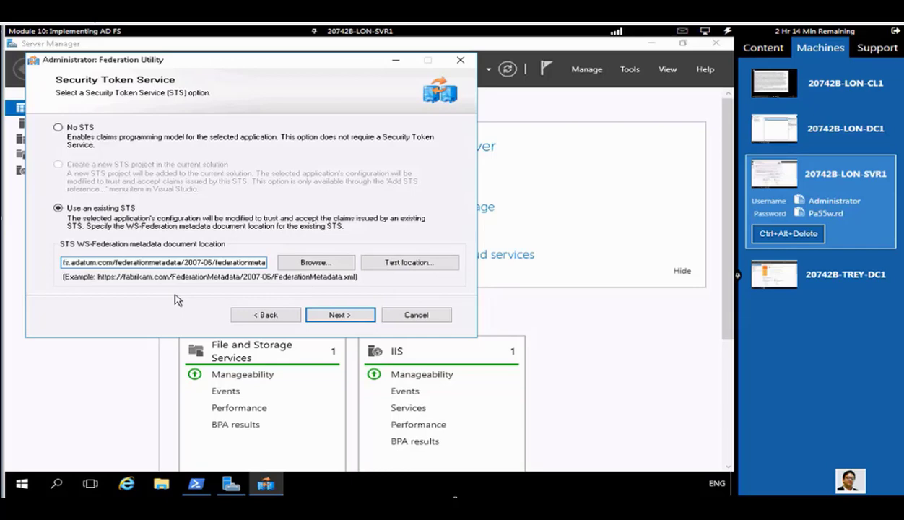
text(.xml)
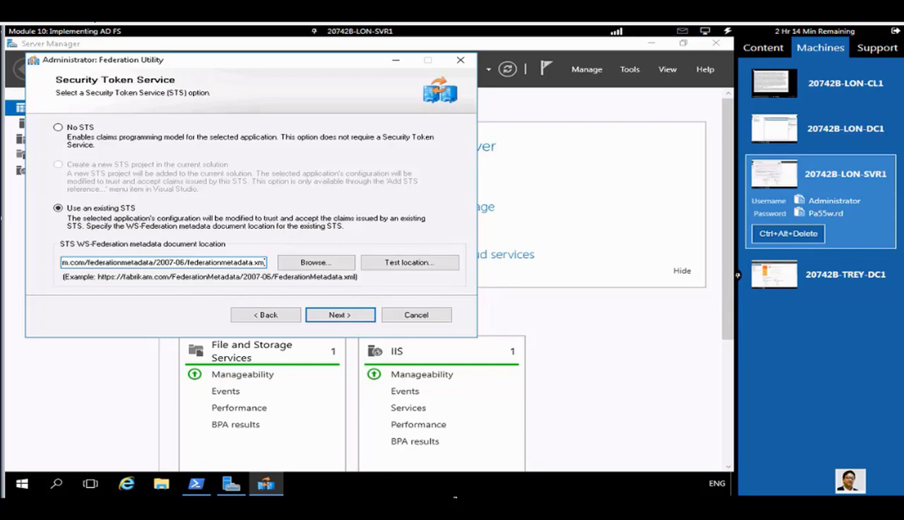
key(Home)
click(108, 262)
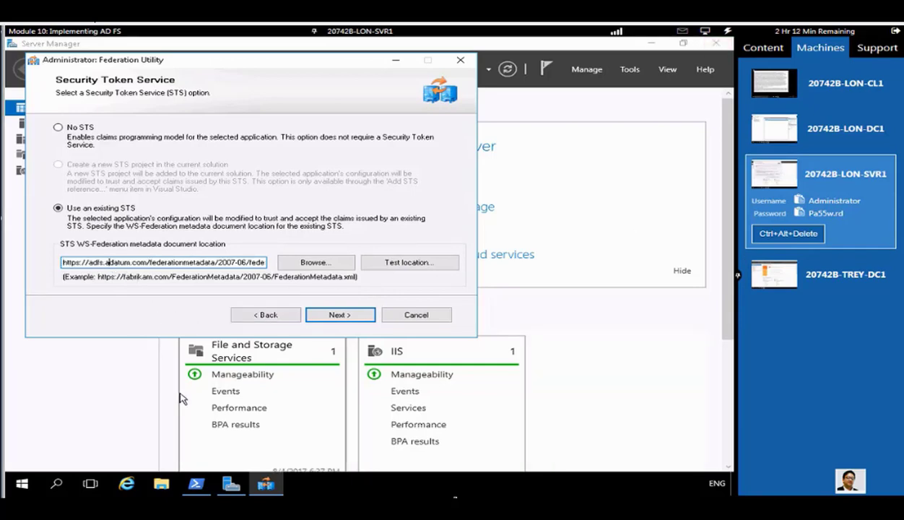
key(Right)
key(Right)
key(Right)
key(Right)
key(Right)
key(Right)
key(Right)
key(Right)
key(Right)
key(Right)
key(Right)
key(Right)
key(Right)
key(Right)
key(Right)
key(Right)
key(Right)
key(Right)
key(Right)
key(Right)
key(Right)
key(Right)
key(Right)
key(Right)
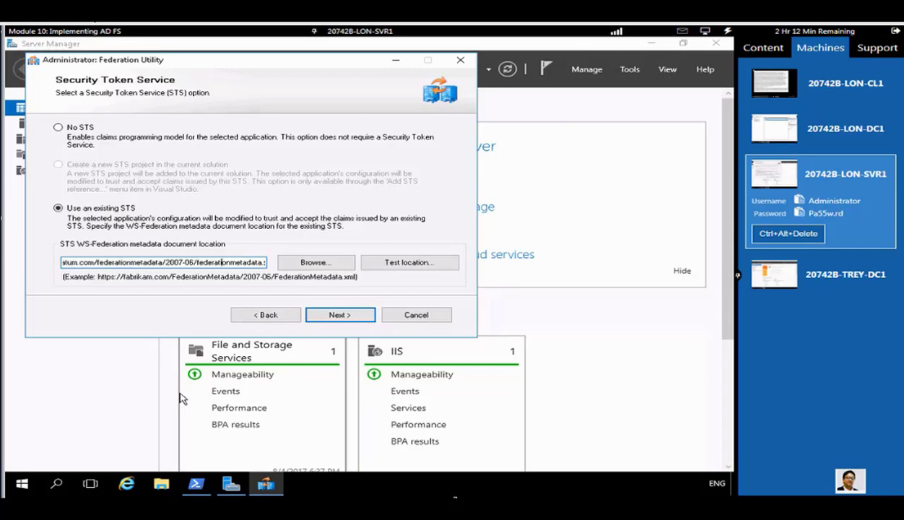
key(Right)
key(Right)
key(Right)
key(Right)
key(Right)
key(Right)
key(Right)
key(Right)
key(Right)
key(Right)
key(Right)
key(Right)
key(Right)
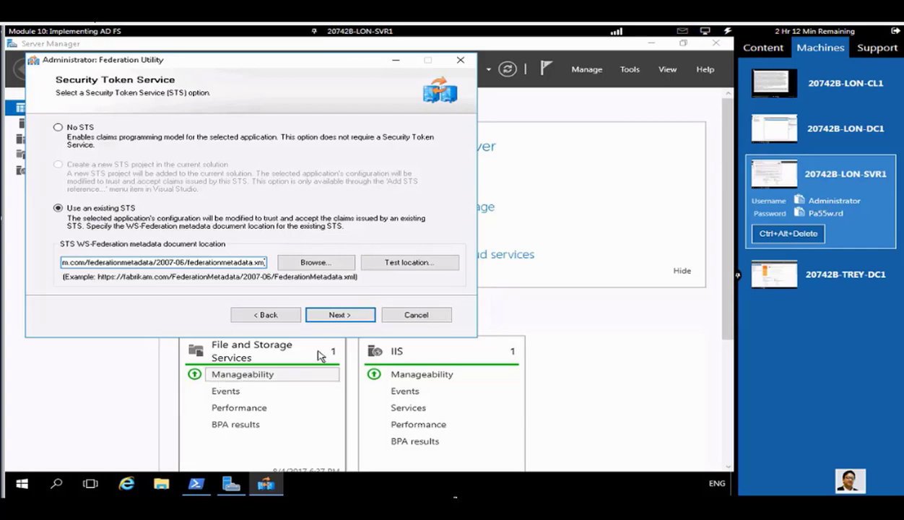
click(342, 316)
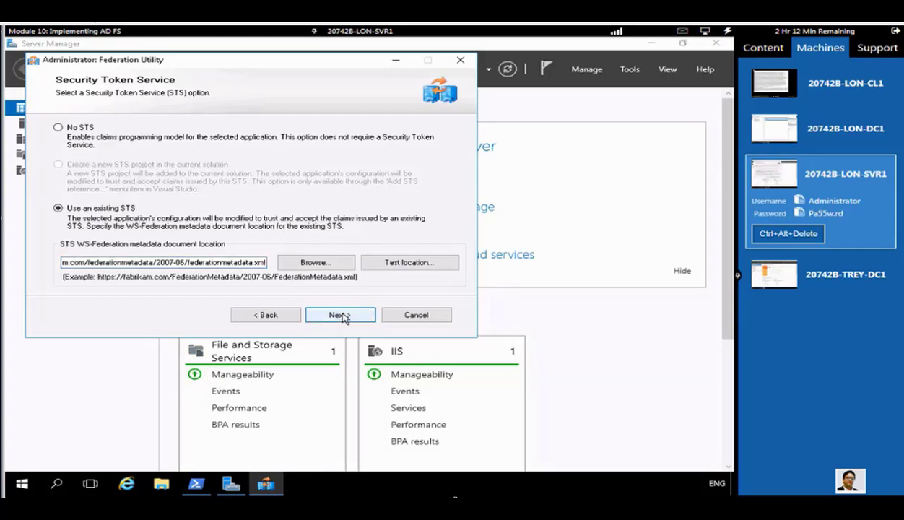
click(343, 317)
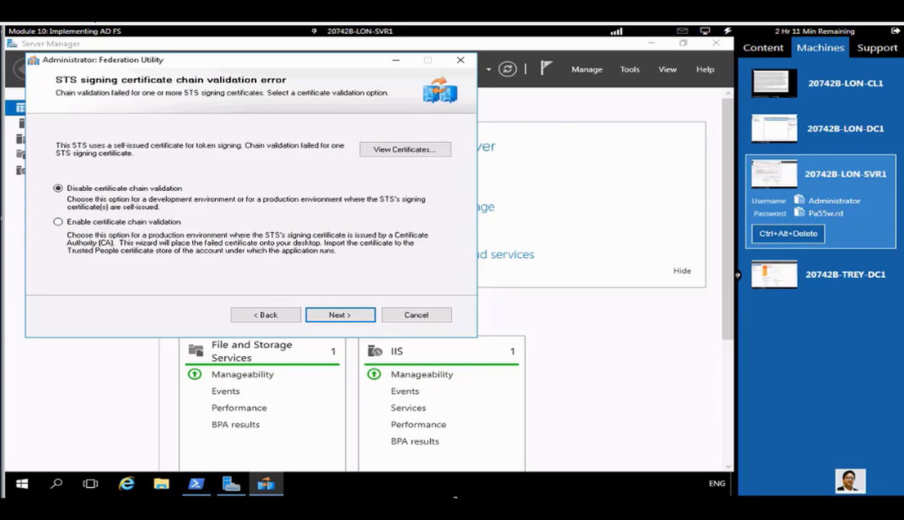
Keep chain validation disabled and tokens unencrypted, inspect the Client Request ID claim, and reach the Summary
click(349, 316)
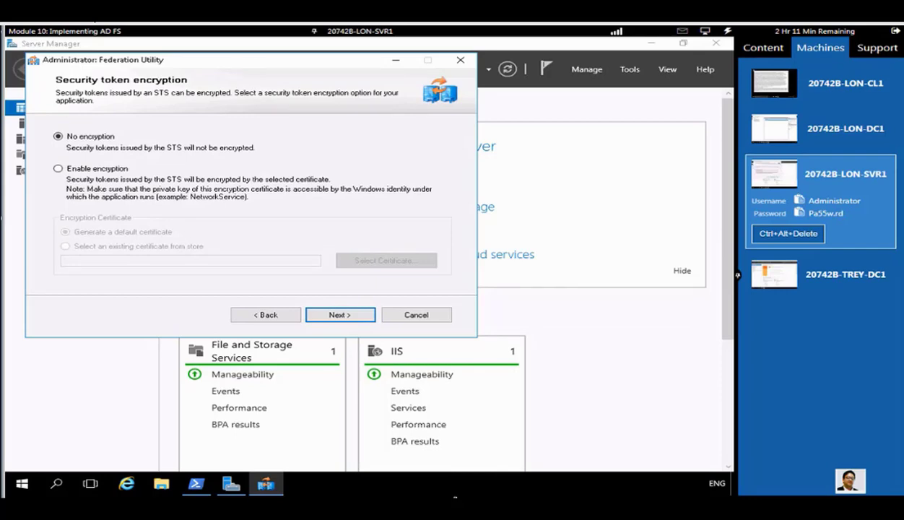
click(344, 316)
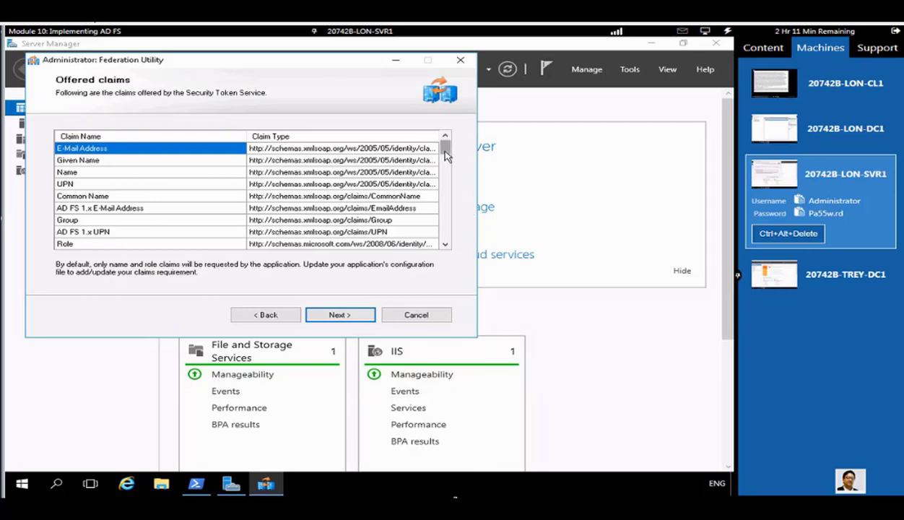
drag(445, 155, 441, 249)
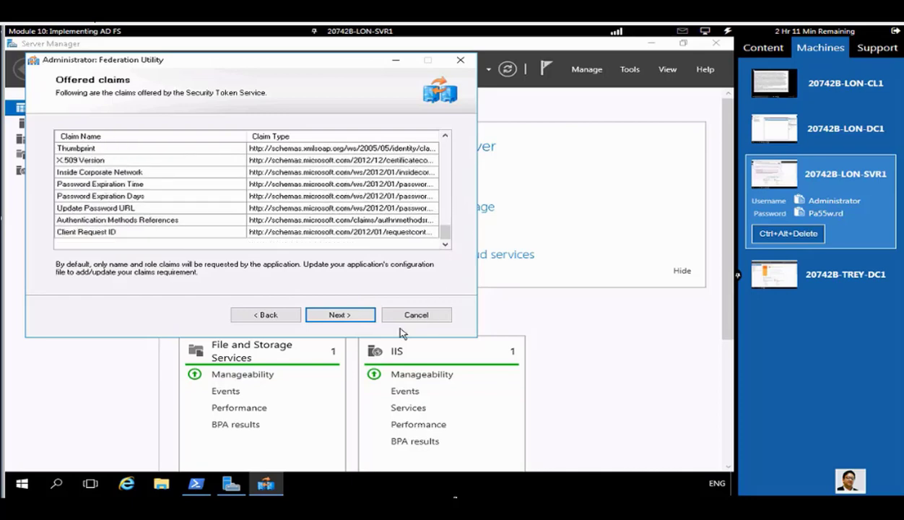
click(432, 231)
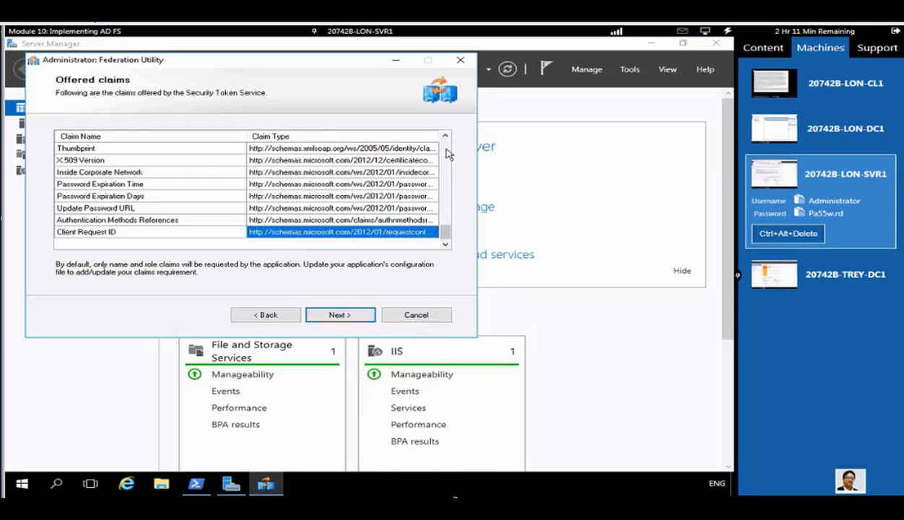
scroll(446, 153, up, 3)
scroll(448, 175, up, 6)
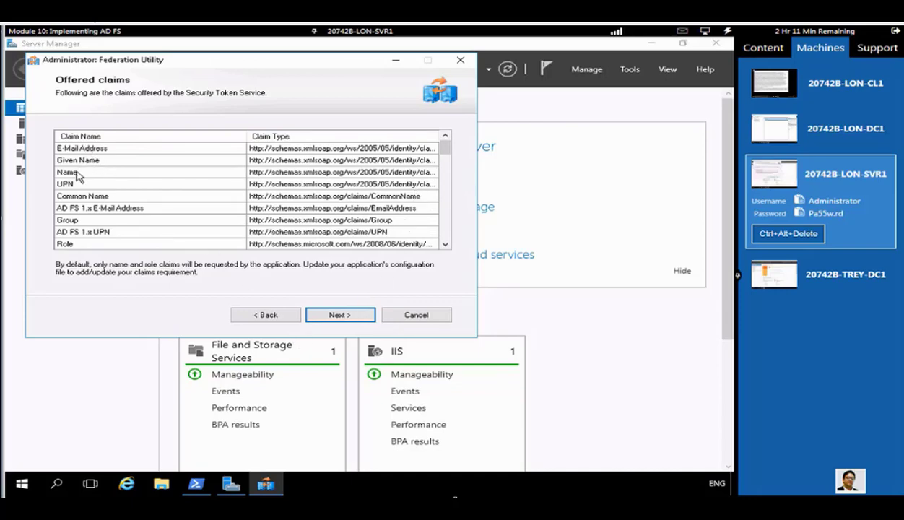
click(338, 316)
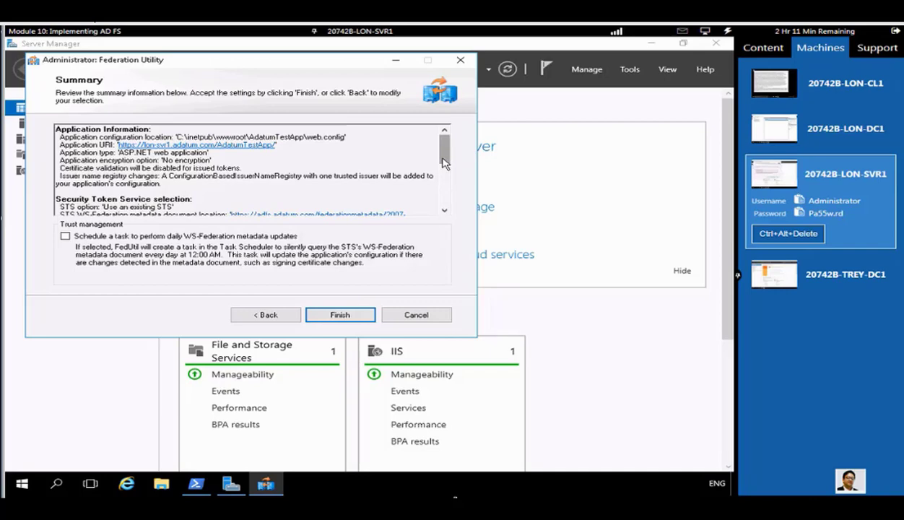
Scroll through the Summary settings and finish, applying the AD FS trust configuration to AdatumTestApp
click(445, 211)
click(445, 210)
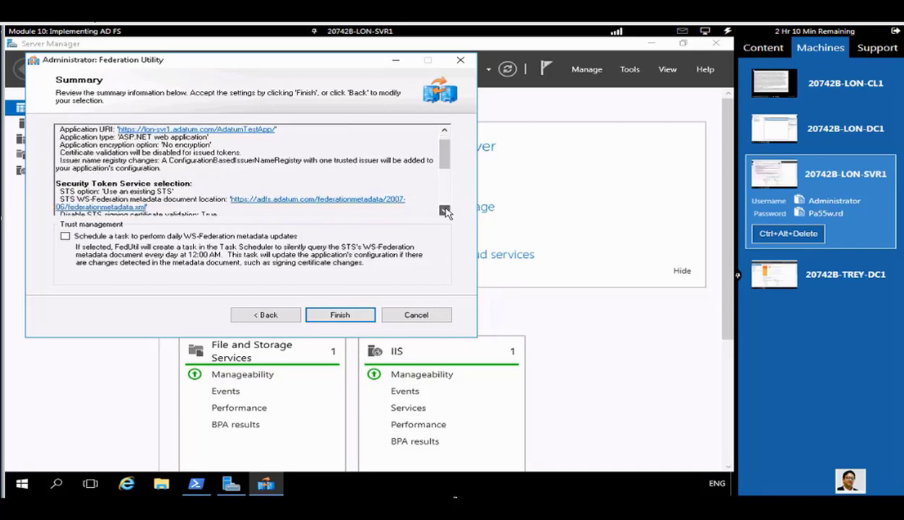
click(445, 210)
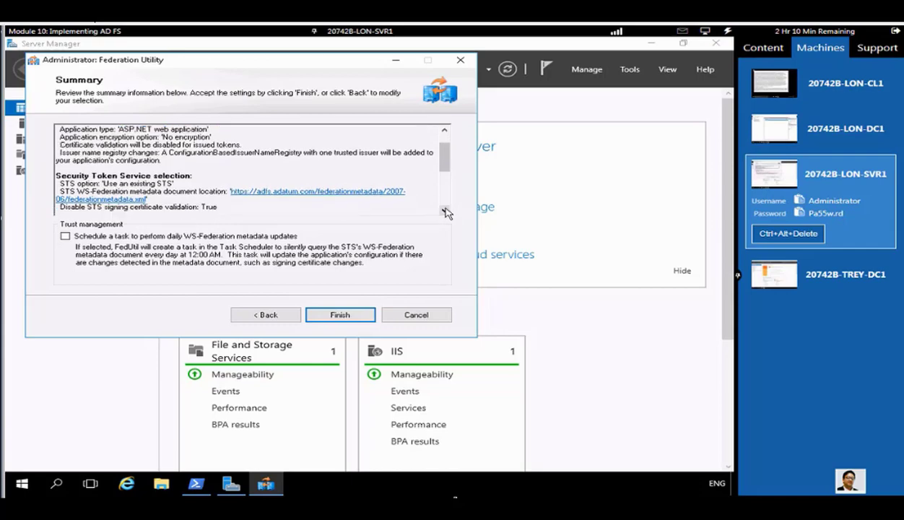
double_click(445, 210)
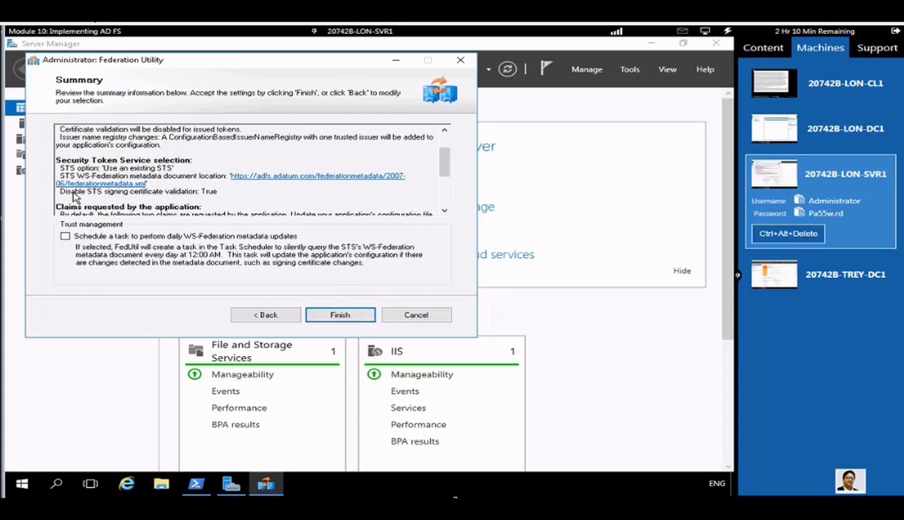
click(445, 213)
click(445, 213)
click(445, 213)
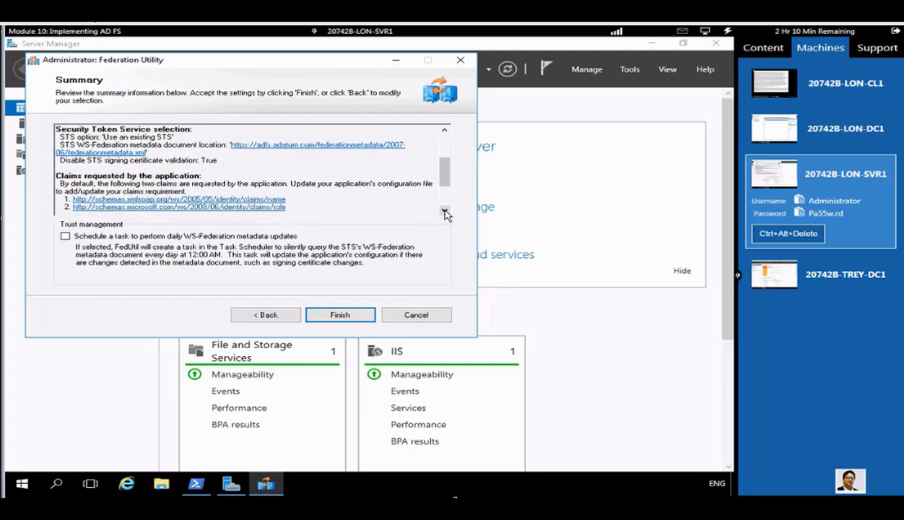
click(445, 213)
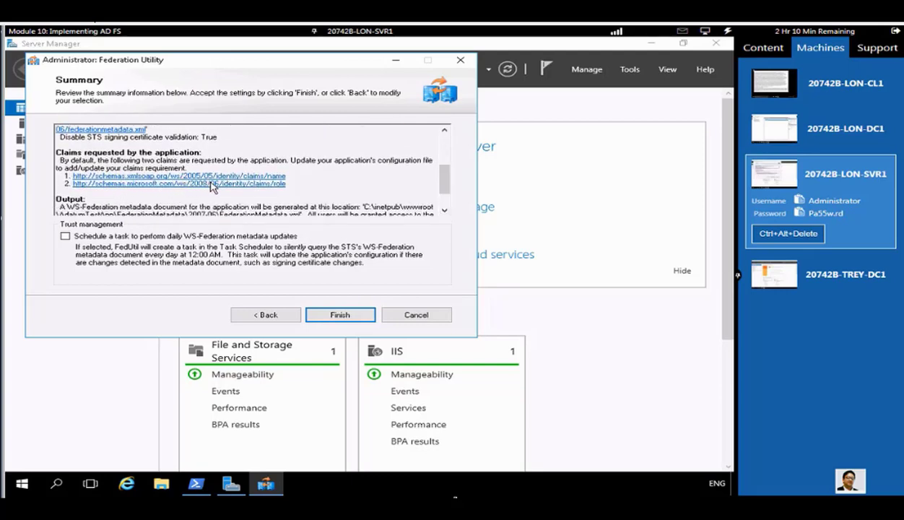
click(445, 213)
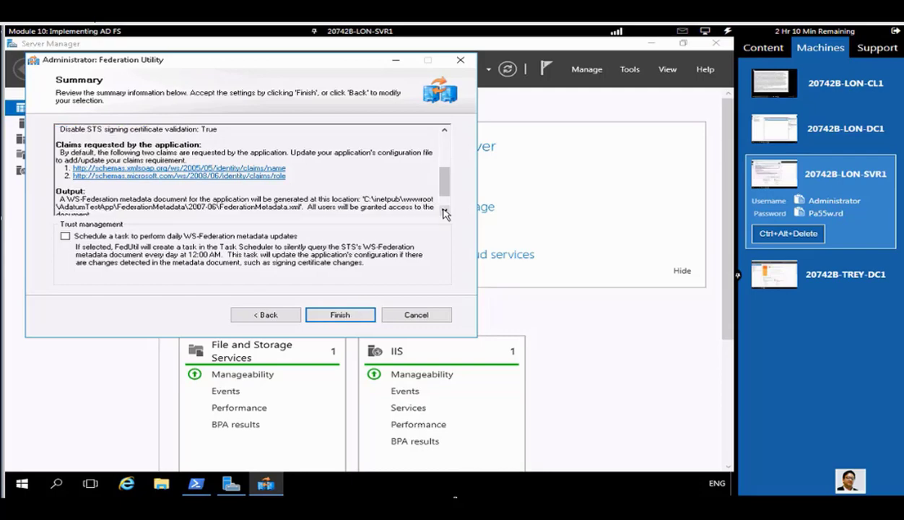
click(445, 213)
click(445, 213)
click(444, 212)
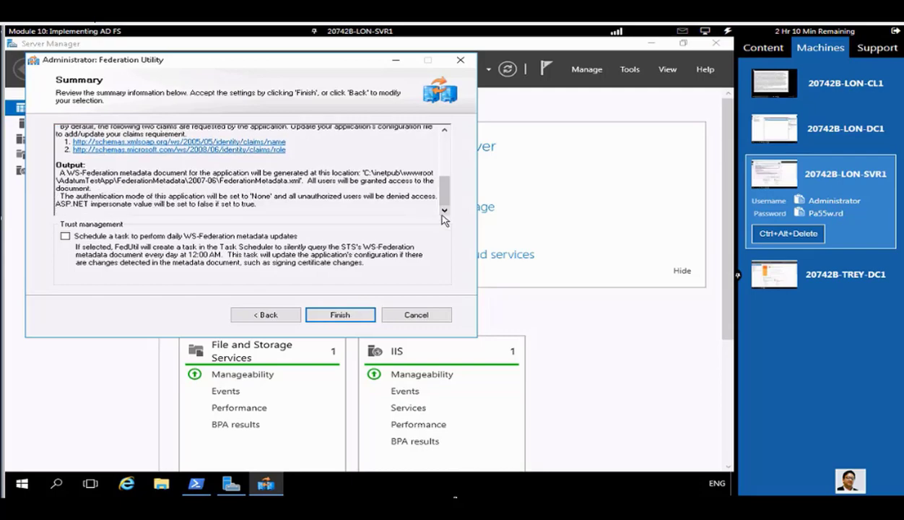
click(354, 316)
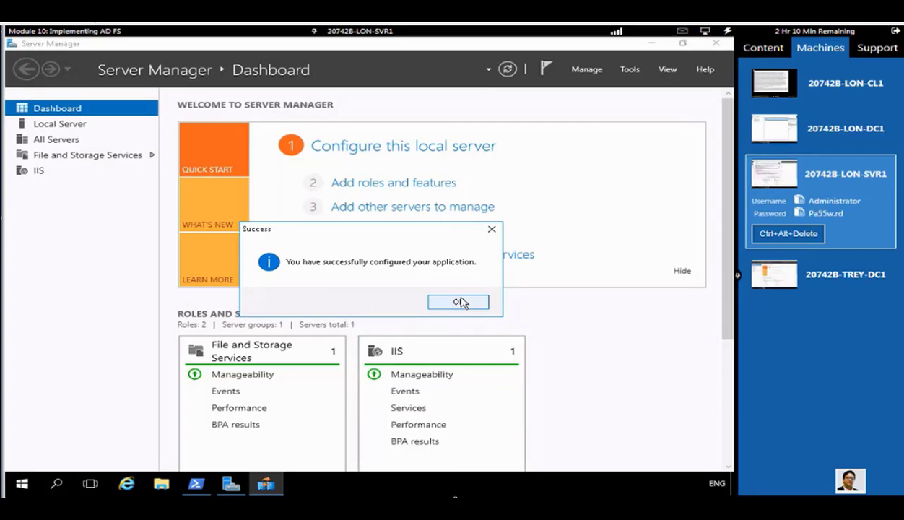
key(alt+Tab)
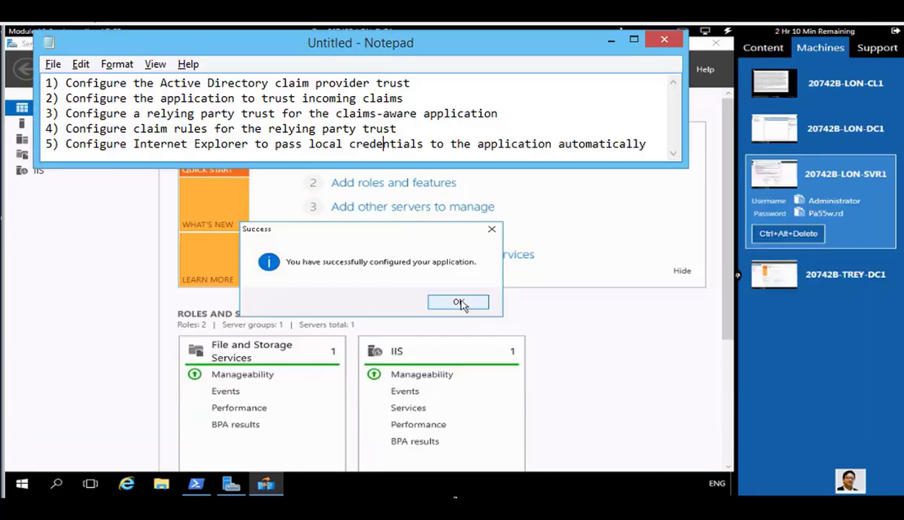
Dismiss the Success message and switch to the 20742B-LON-DC1 machine
click(460, 302)
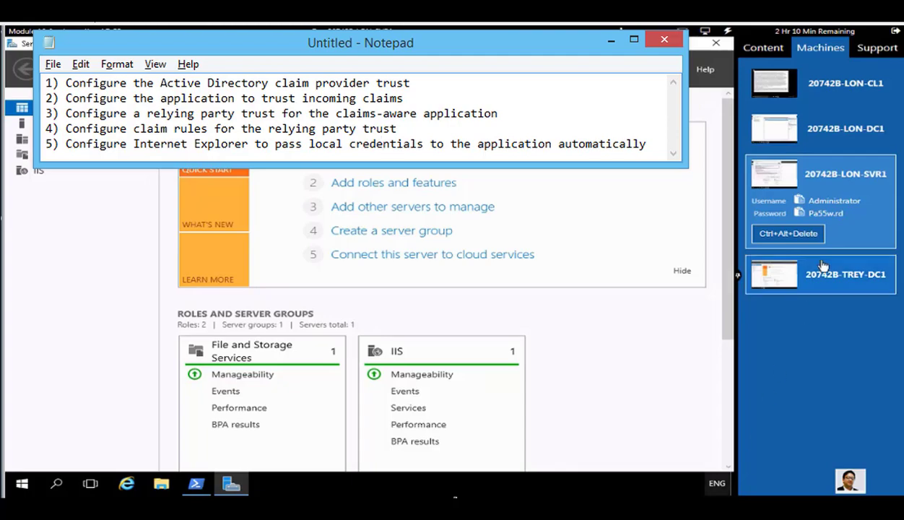
click(831, 128)
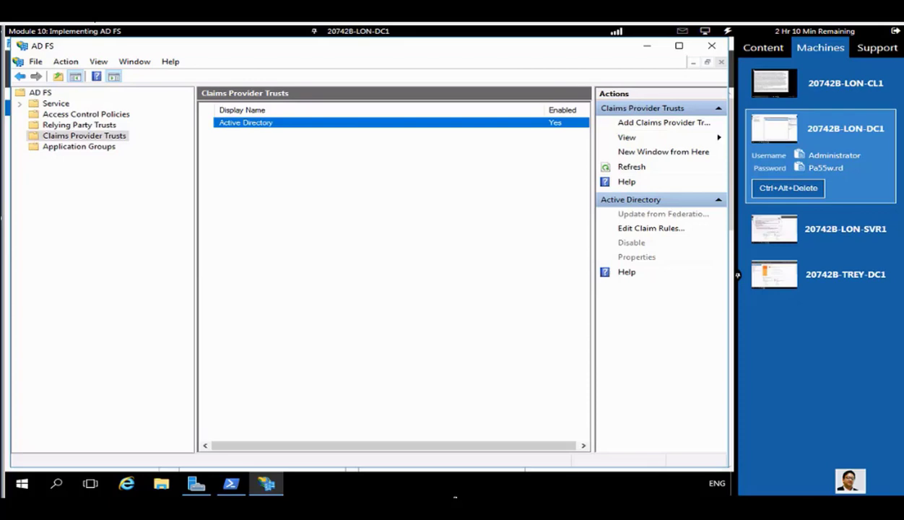
Start an administrator Windows PowerShell session and launch Notepad from it
right_click(24, 489)
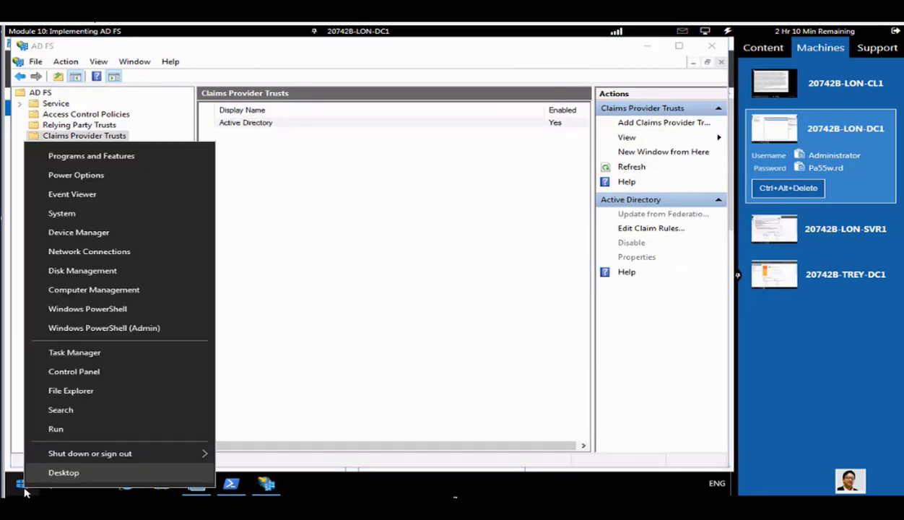
click(127, 328)
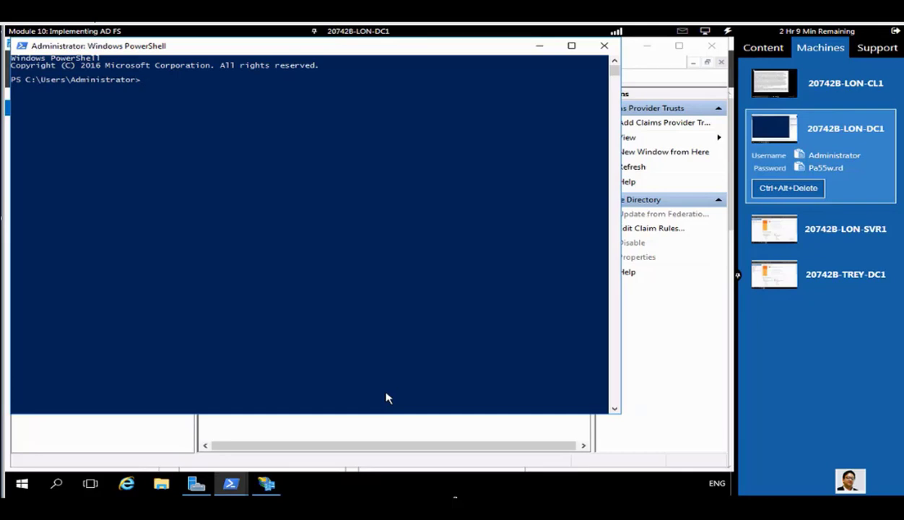
mouse_move(230, 482)
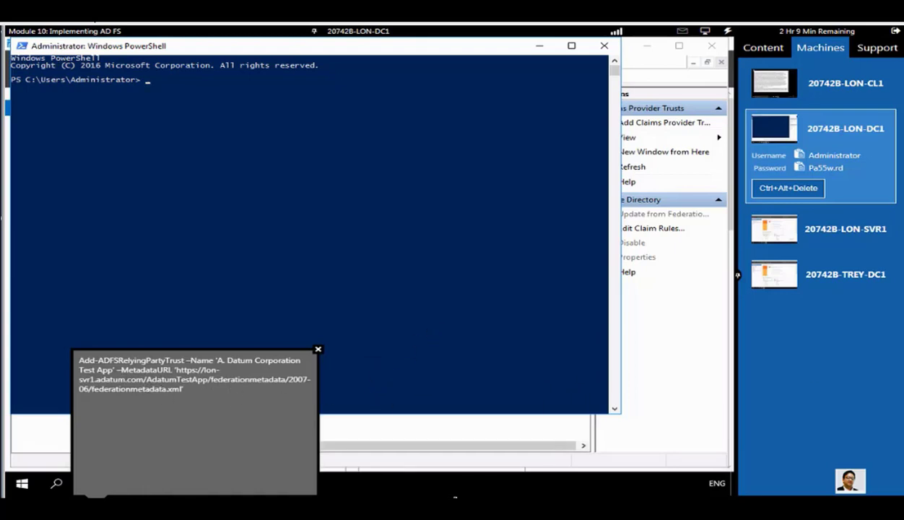
text(notepad)
key(Return)
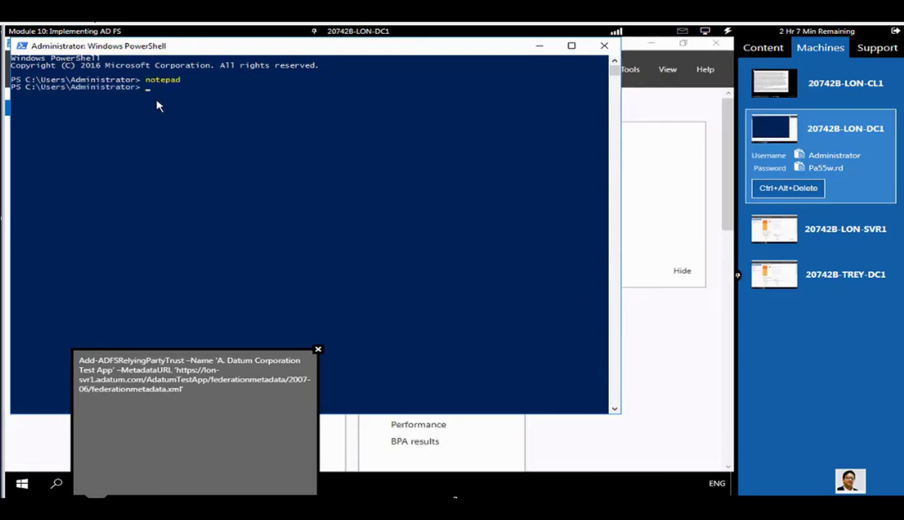
Paste the Add-ADFSRelyingPartyTrust command creating 'A. Datum Corporation Test App' from its federation metadata
text(Add-ADFSRelyingPartyTrust -Name 'A. Datum Corporation Test App' -MetadataURL 'https://lon-svr1.adatum.com/AdatumTestApp/federationmetadata/2007-06/federationmetadata.xml')
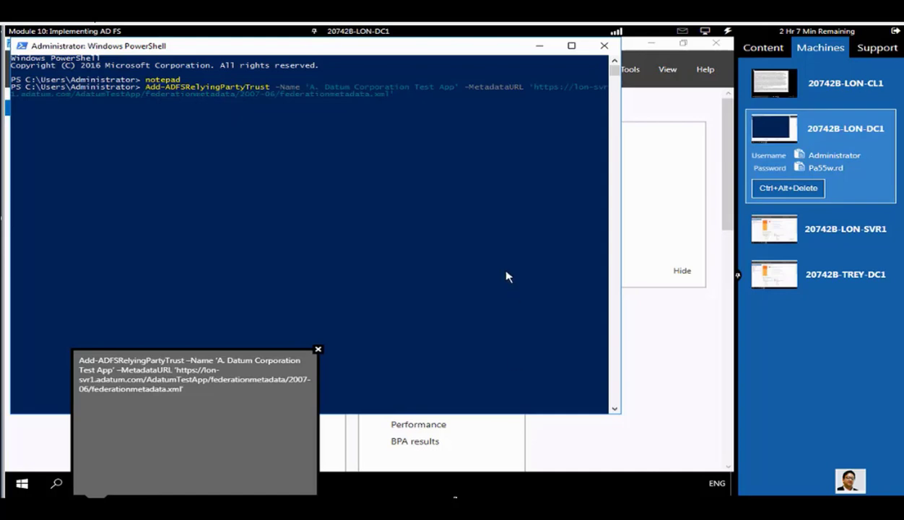
click(413, 109)
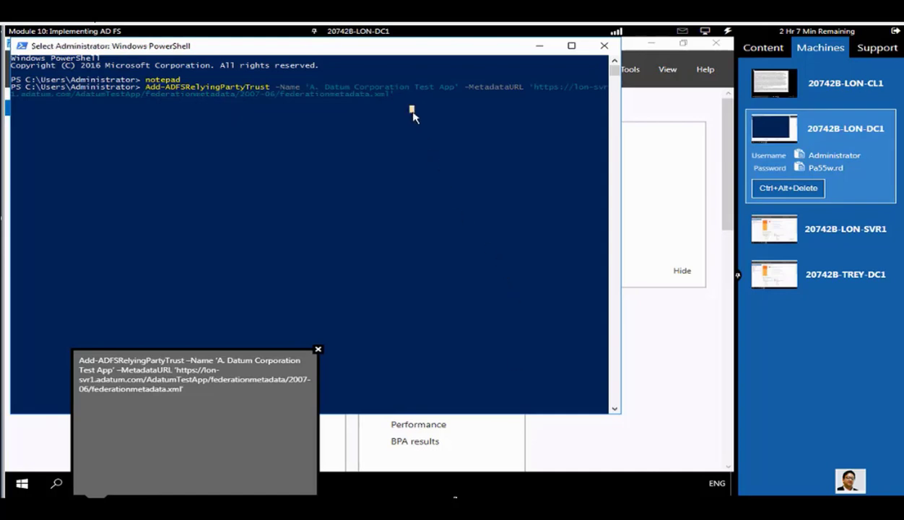
right_click(413, 112)
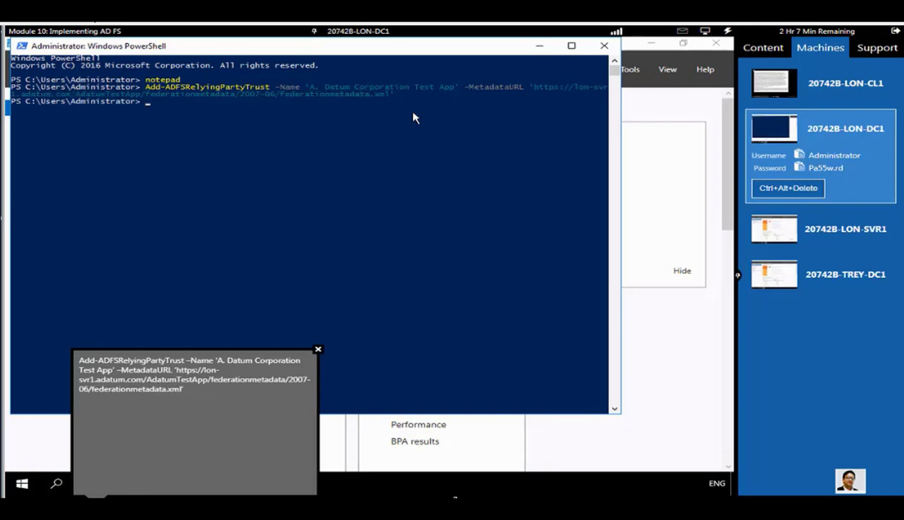
click(318, 351)
click(266, 484)
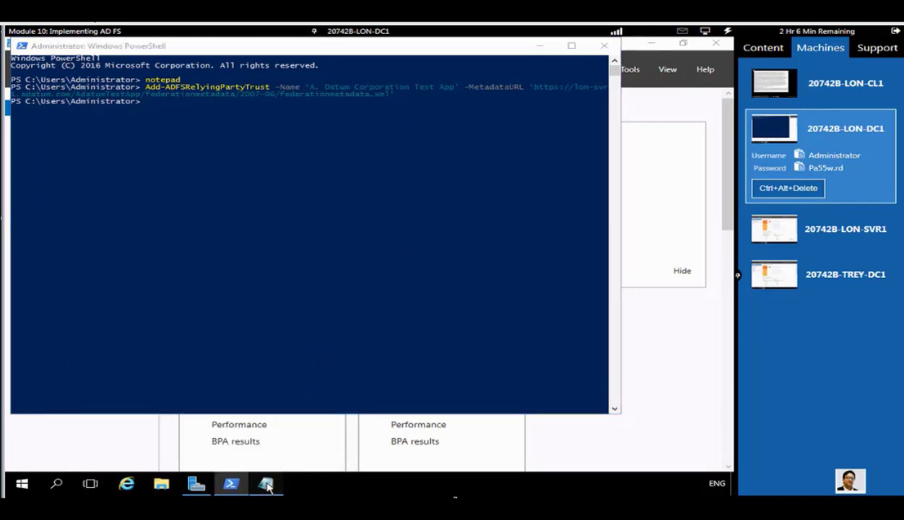
Check the trust command in Notepad, then launch AD FS Management from Server Manager's Tools menu
drag(305, 354, 20, 352)
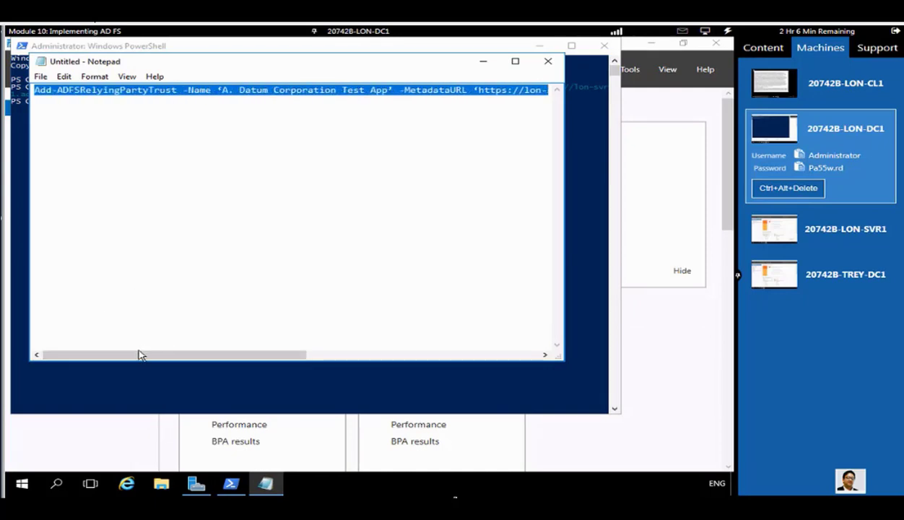
drag(137, 356, 400, 365)
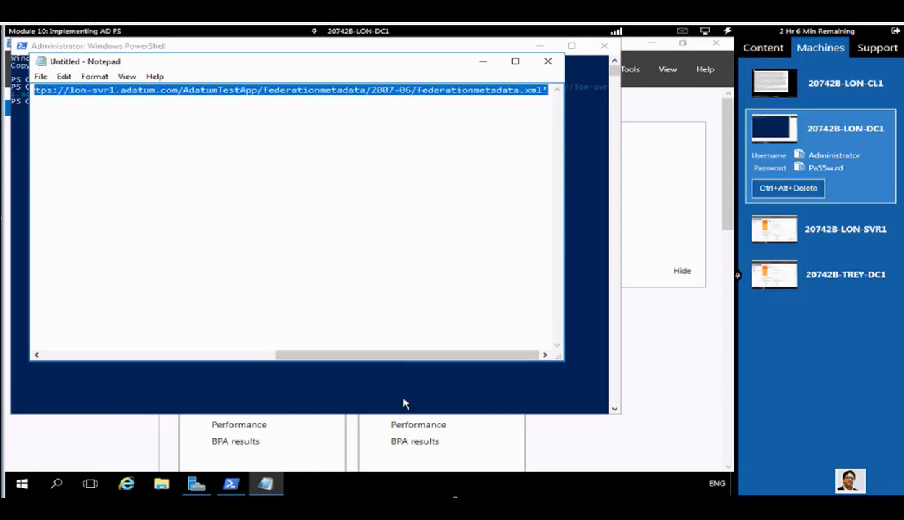
click(197, 484)
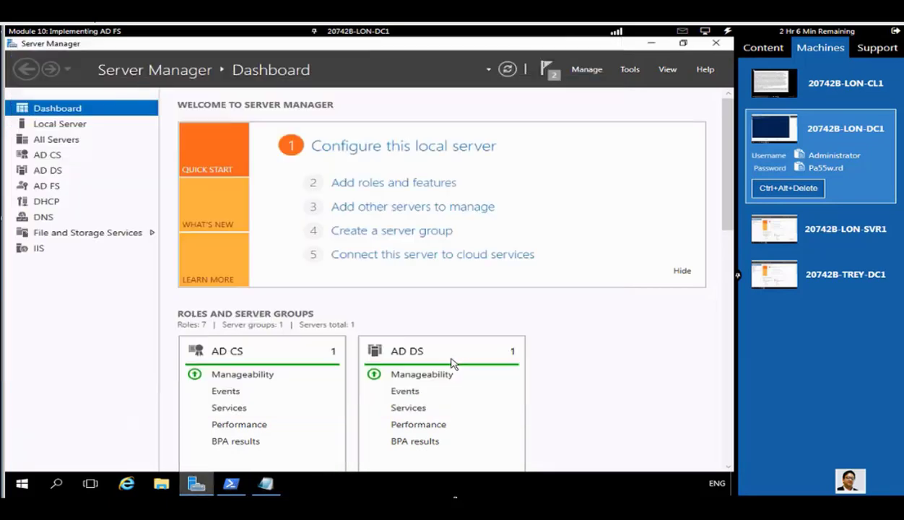
click(630, 70)
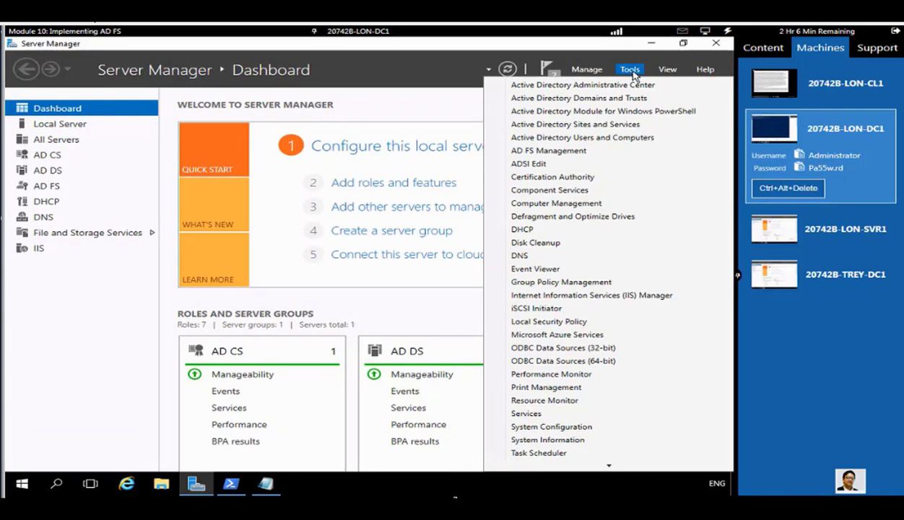
click(562, 151)
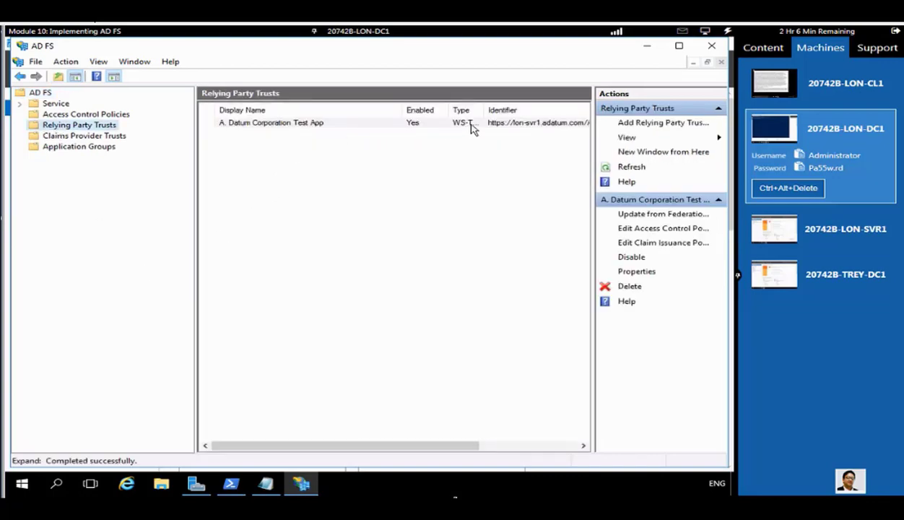
Review the A. Datum Corporation Test App trust's properties and identifiers, cancel, and close AD FS Management
drag(438, 446, 339, 437)
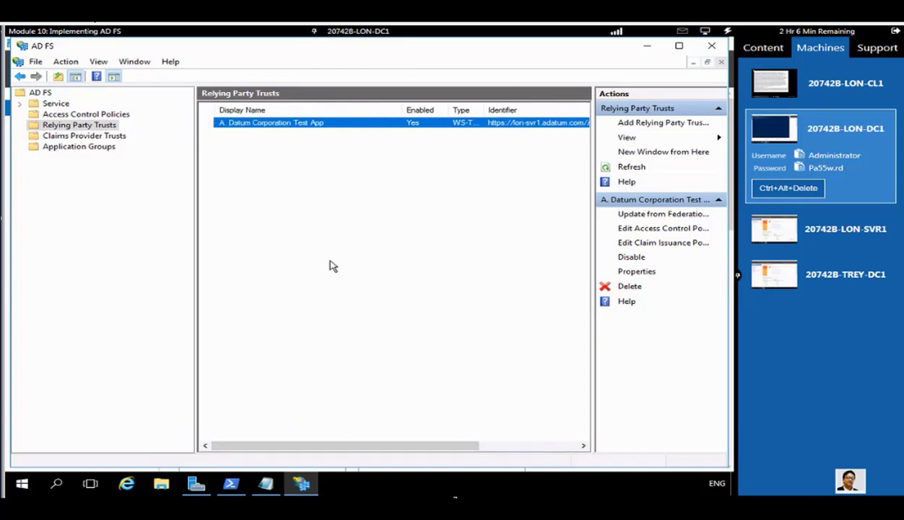
right_click(322, 127)
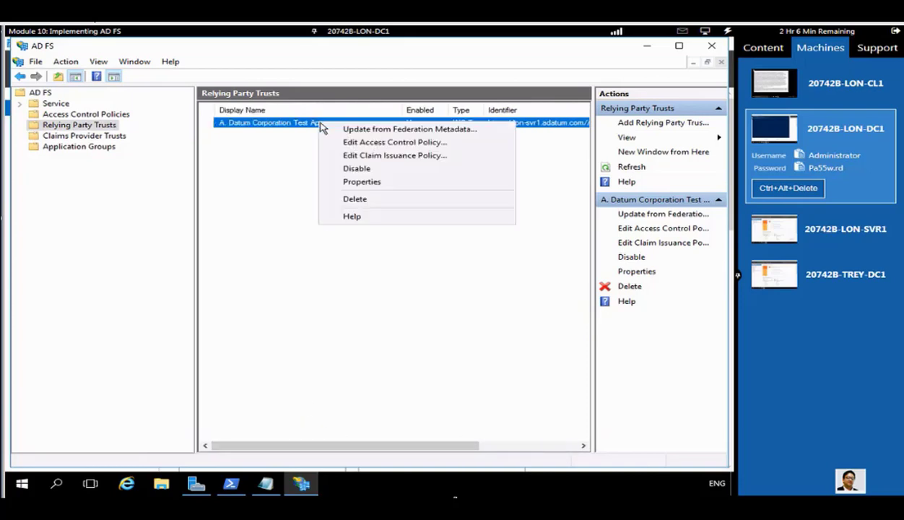
click(361, 181)
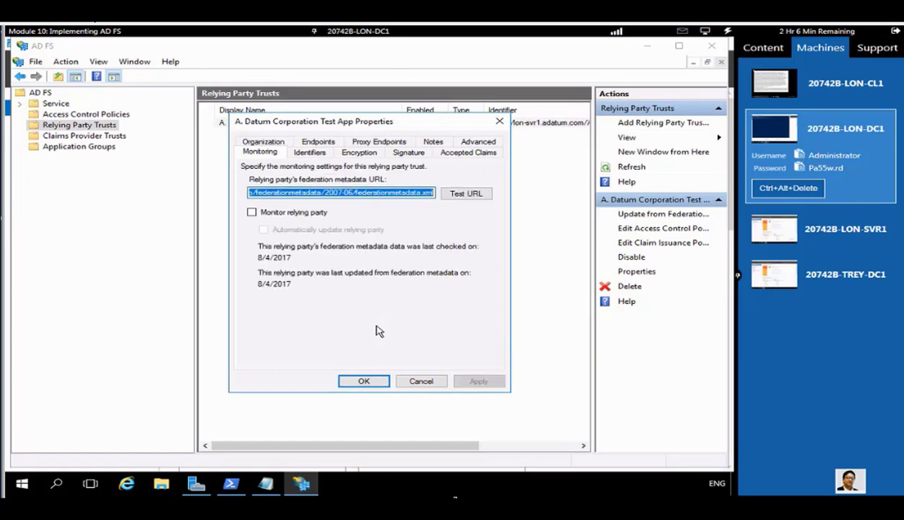
click(396, 197)
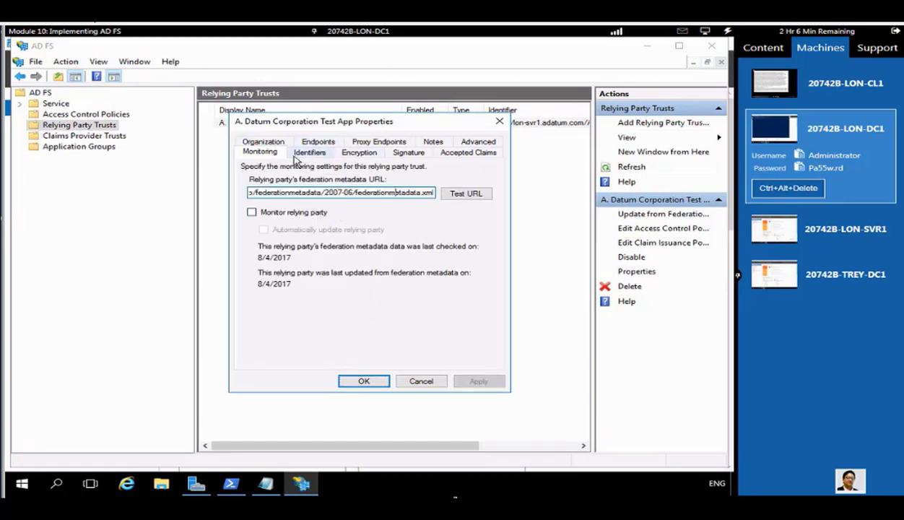
click(309, 153)
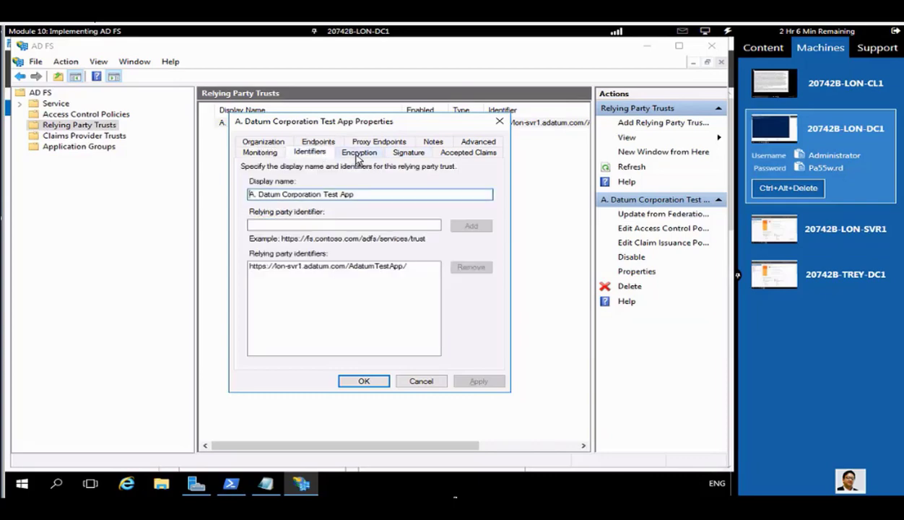
click(423, 381)
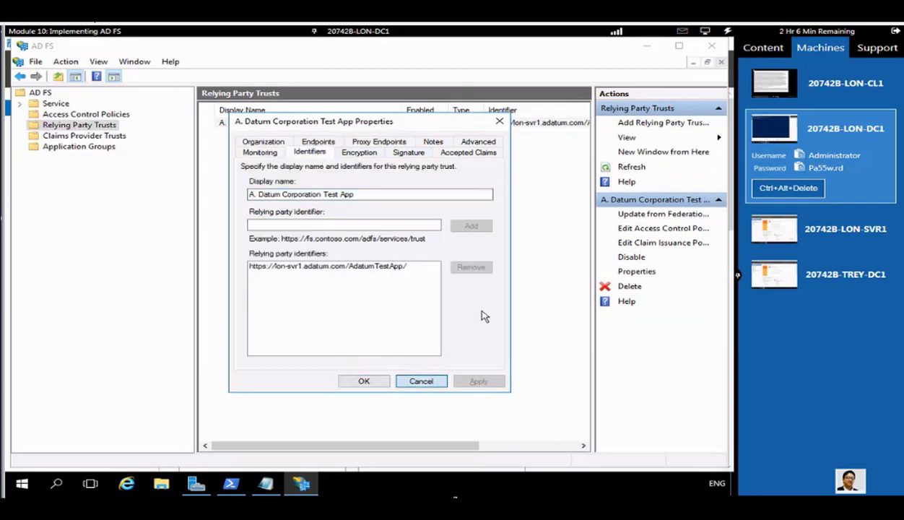
click(711, 46)
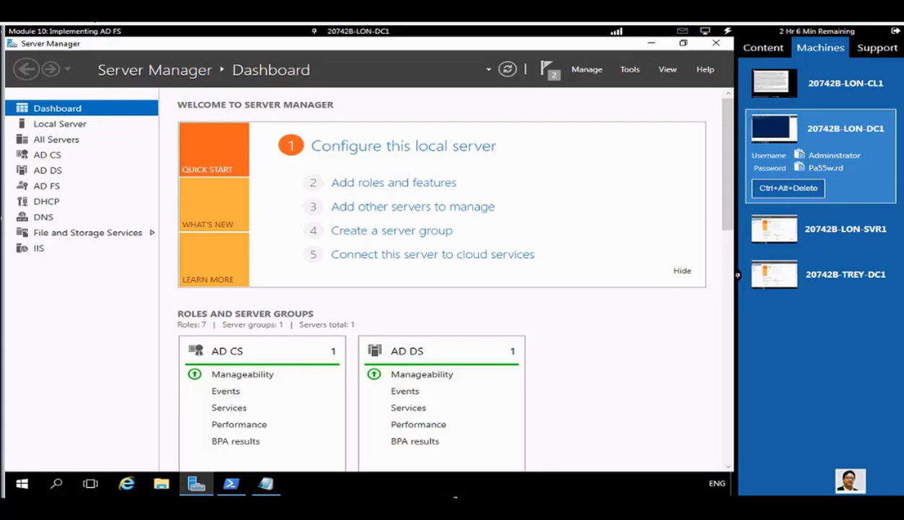
Relaunch AD FS Management and open Edit Claim Issuance Policy for the A. Datum Corporation Test App trust
click(629, 70)
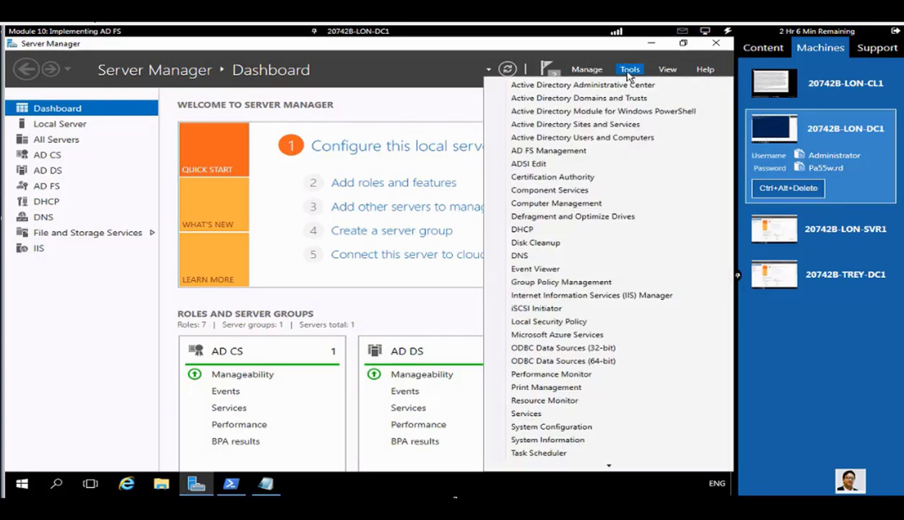
click(550, 151)
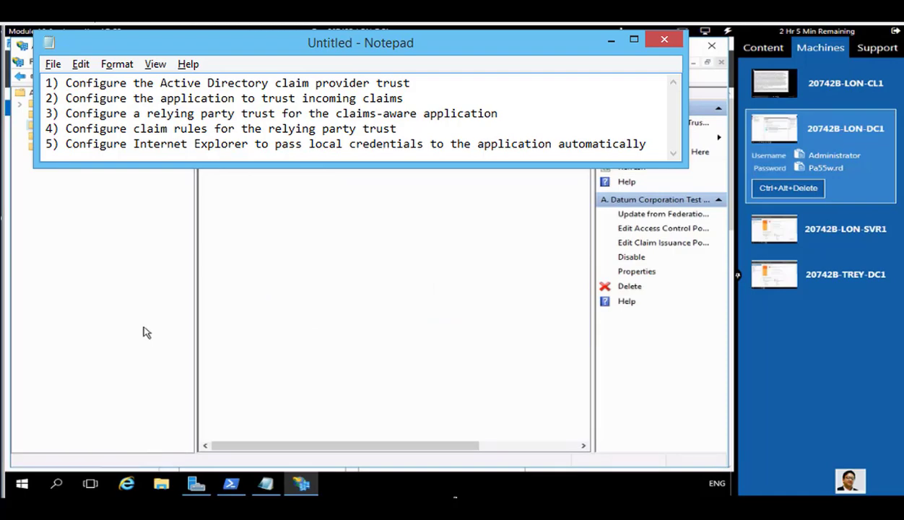
click(283, 124)
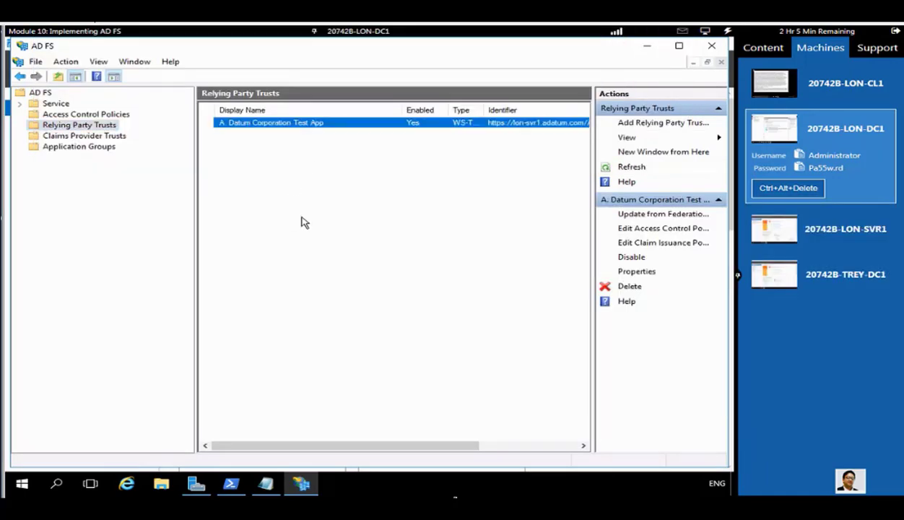
right_click(296, 124)
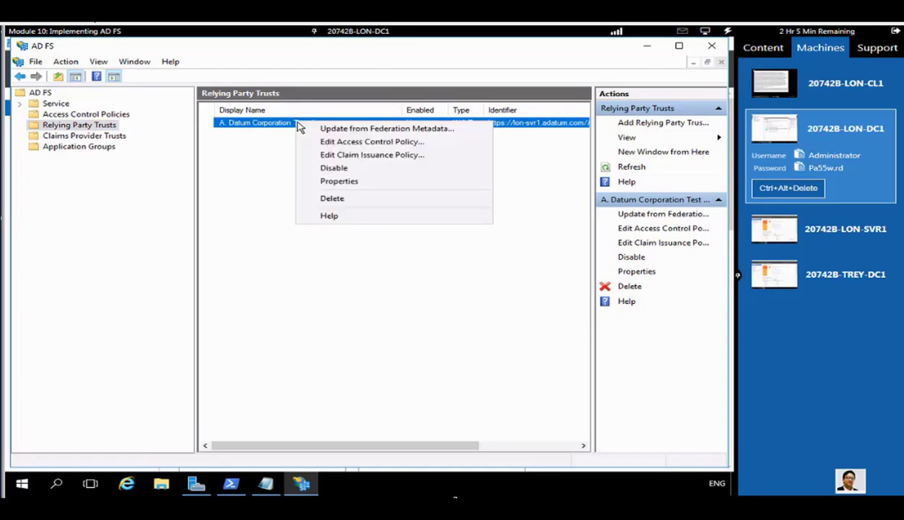
click(350, 161)
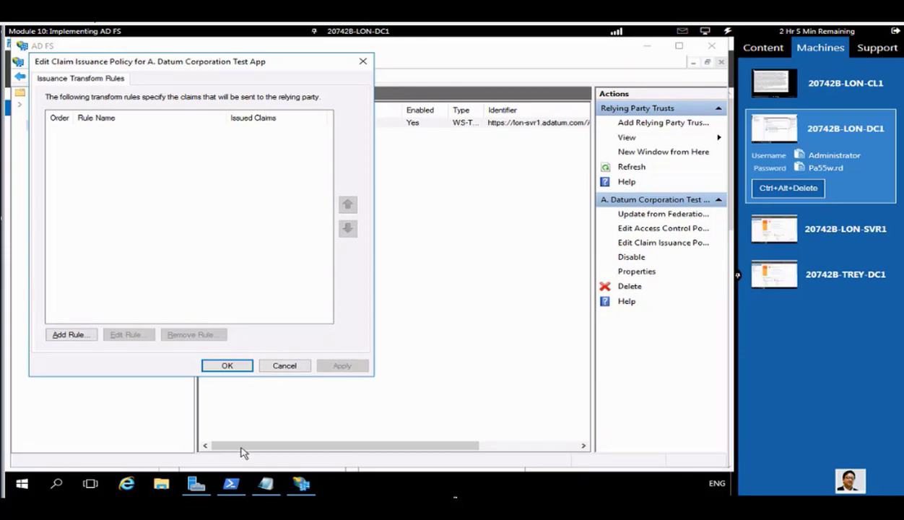
Add a pass-through rule 'Pass through Windows account name' for the Windows account name claim type
click(75, 336)
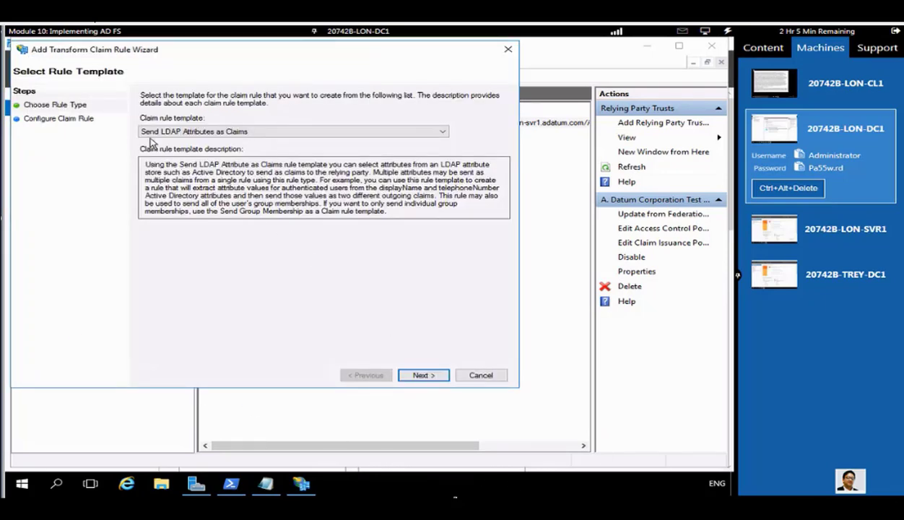
click(440, 131)
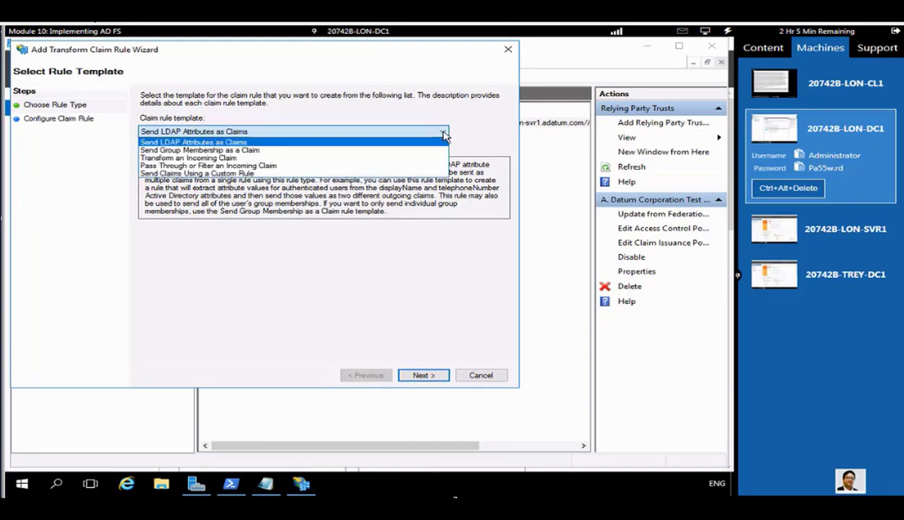
click(181, 165)
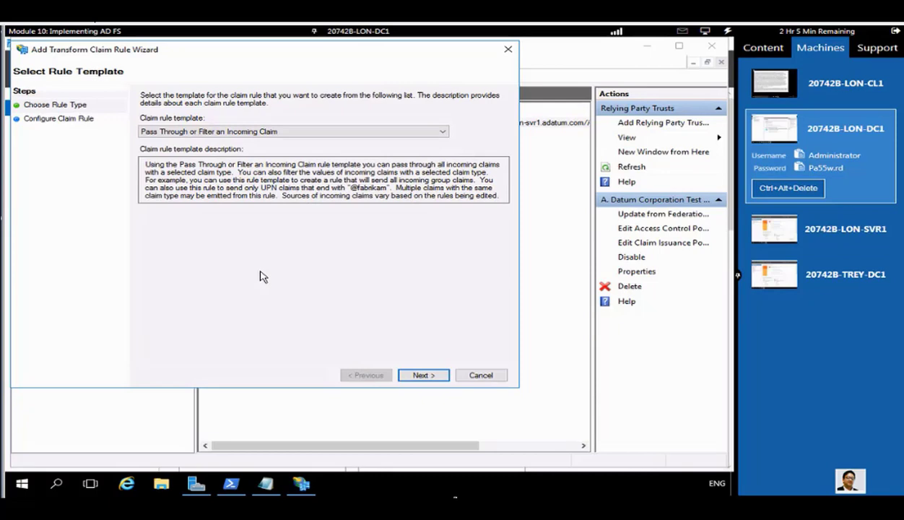
click(414, 377)
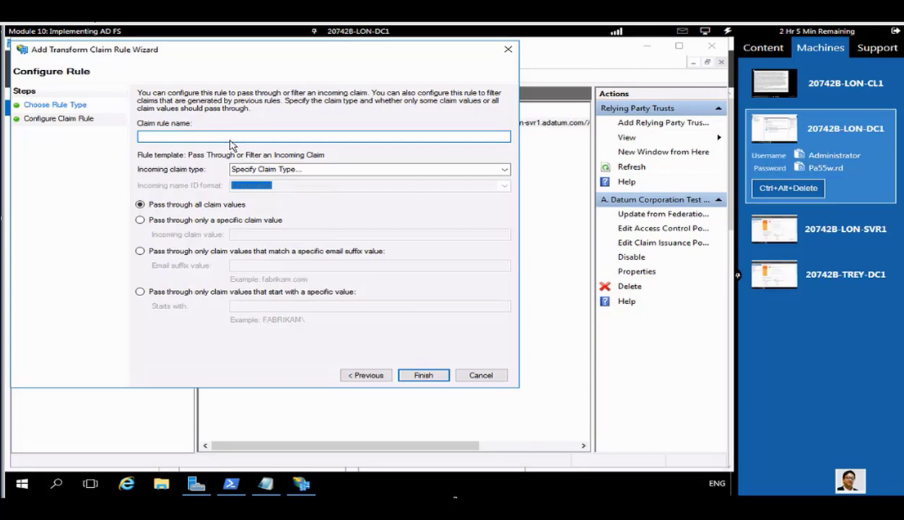
text(Pass t)
text(hrough Windows a)
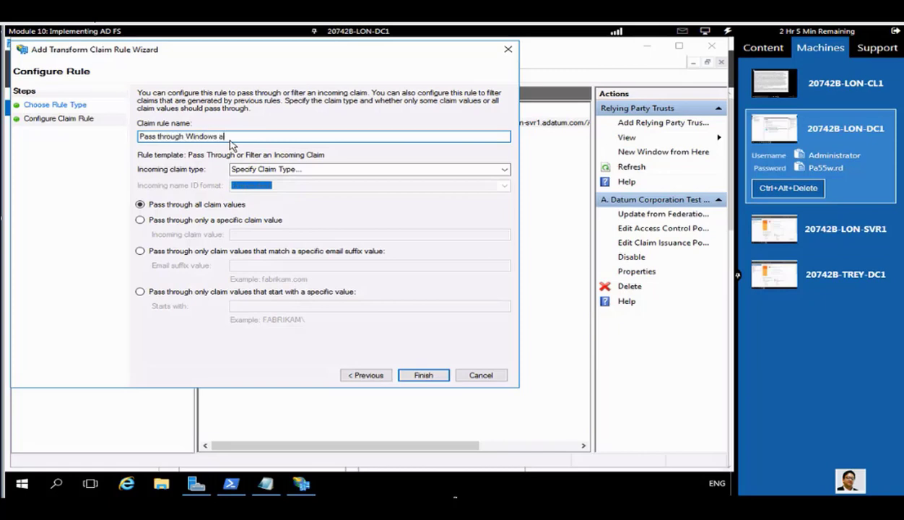
text(ccount name)
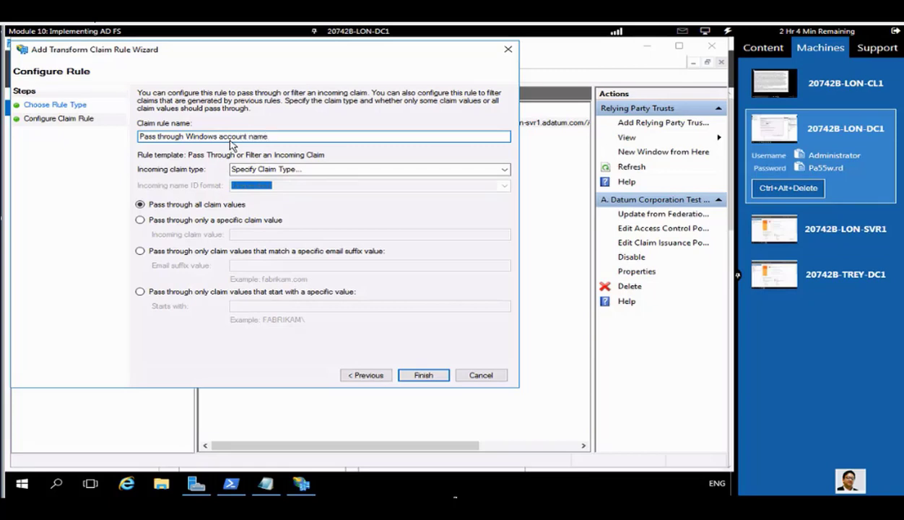
click(505, 172)
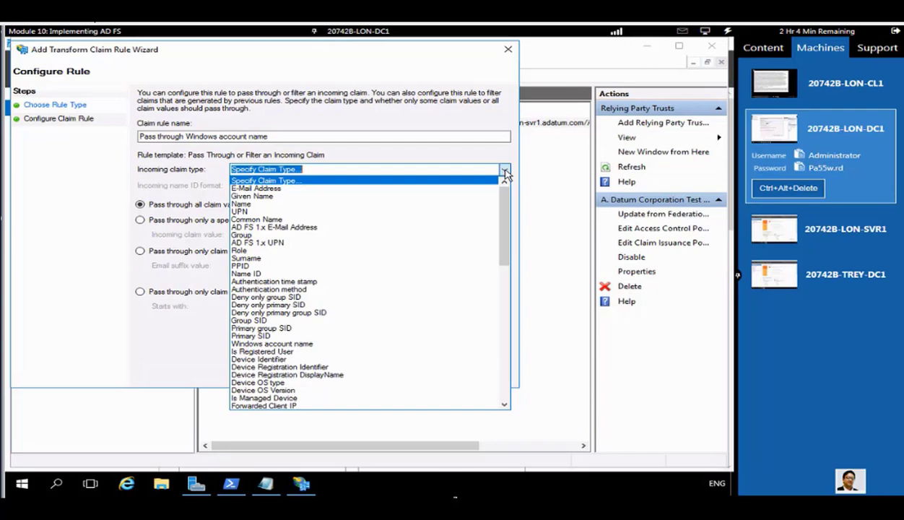
text(w)
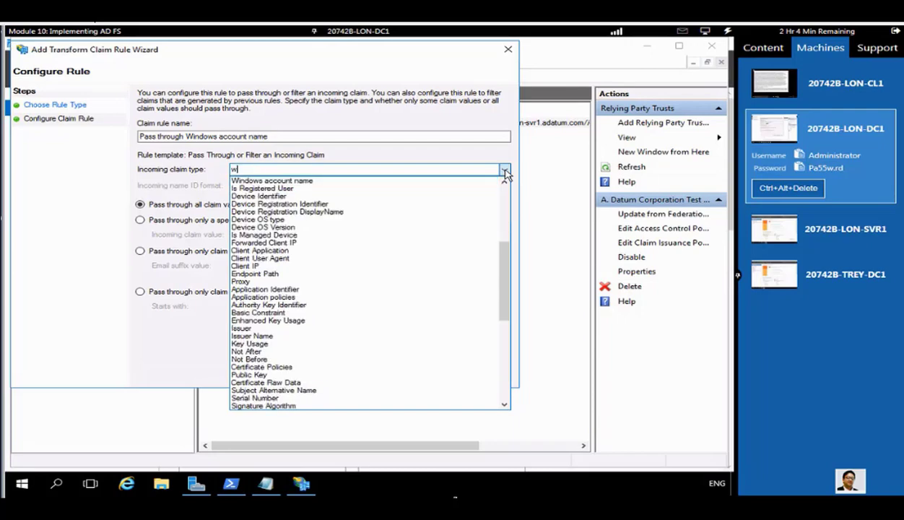
click(355, 182)
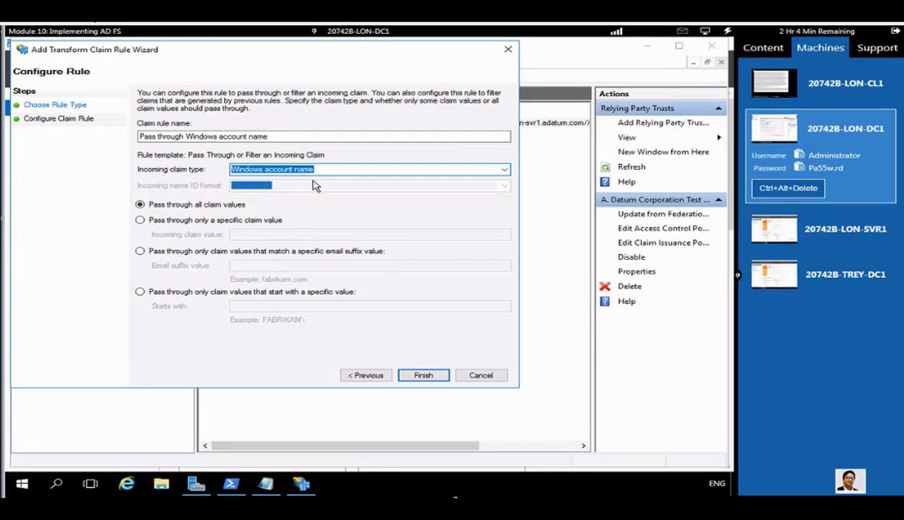
click(423, 376)
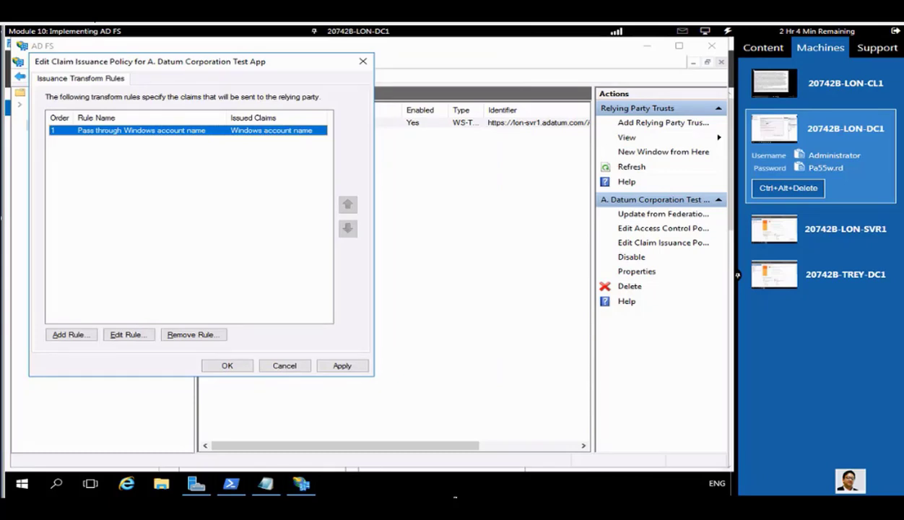
Add a pass-through rule 'Pass through E-Mail Address' for the E-Mail Address claim type
click(73, 335)
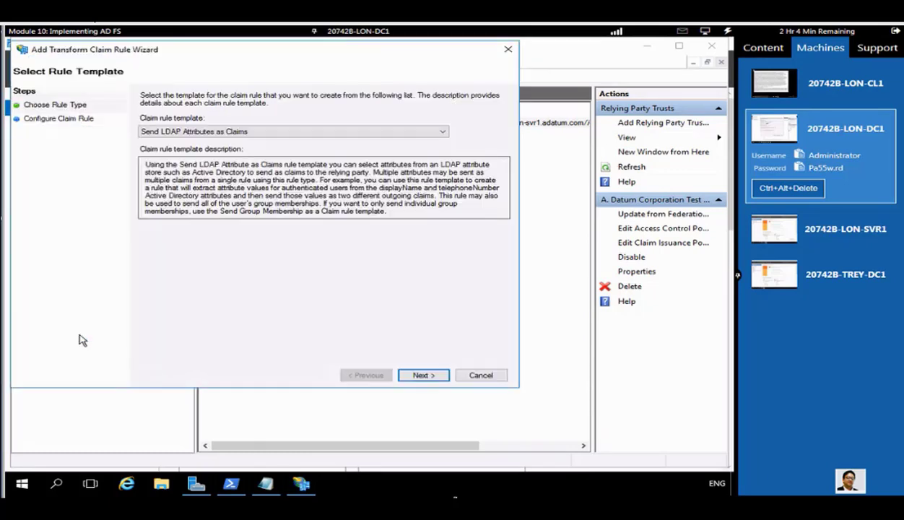
click(443, 136)
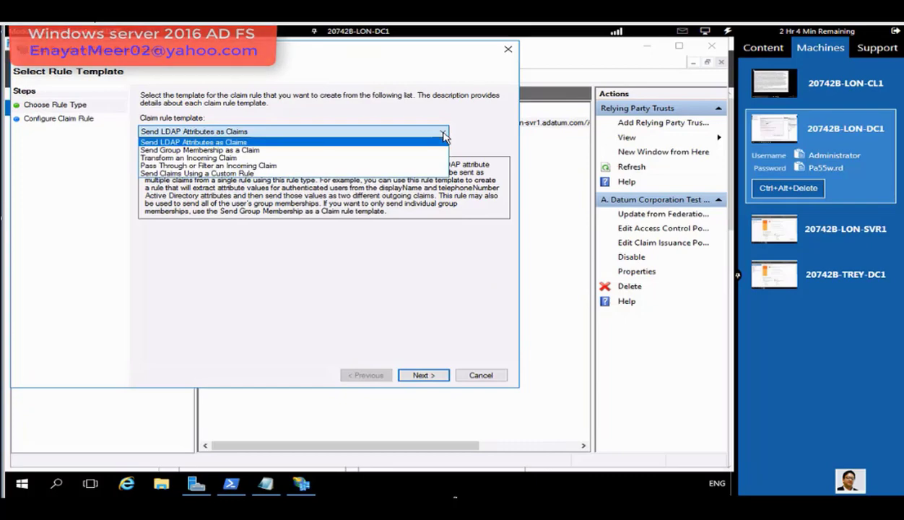
click(205, 167)
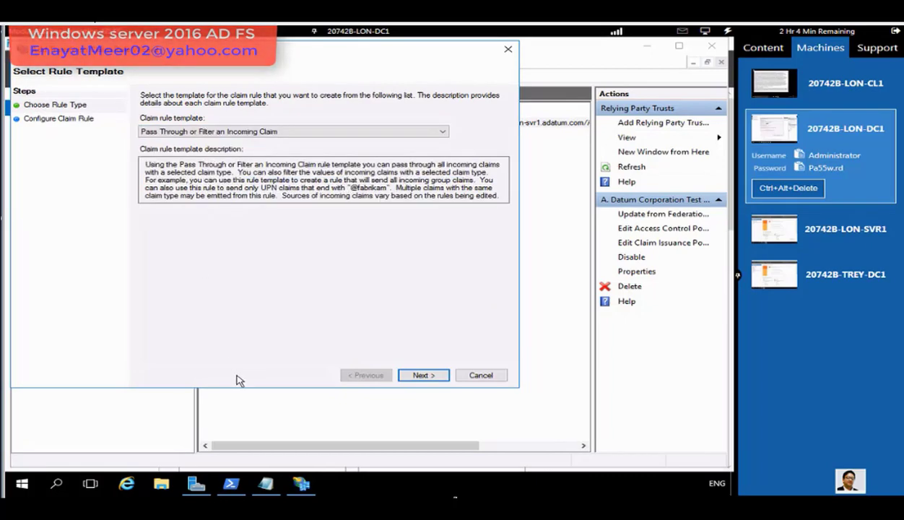
click(423, 377)
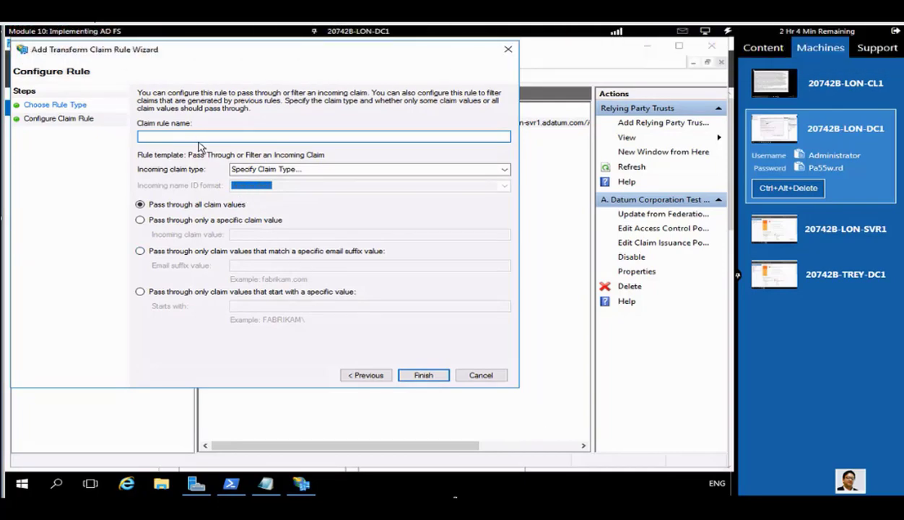
text(Pass through E-Mail Address)
click(504, 171)
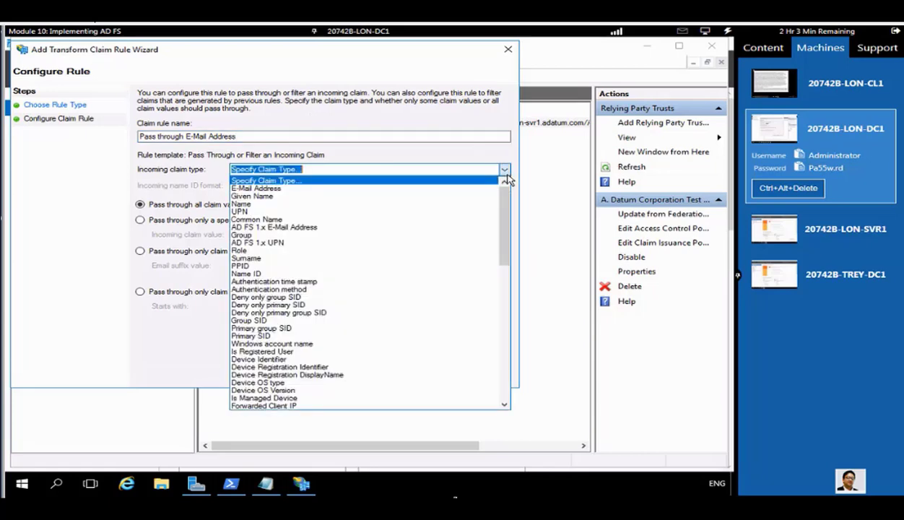
click(295, 189)
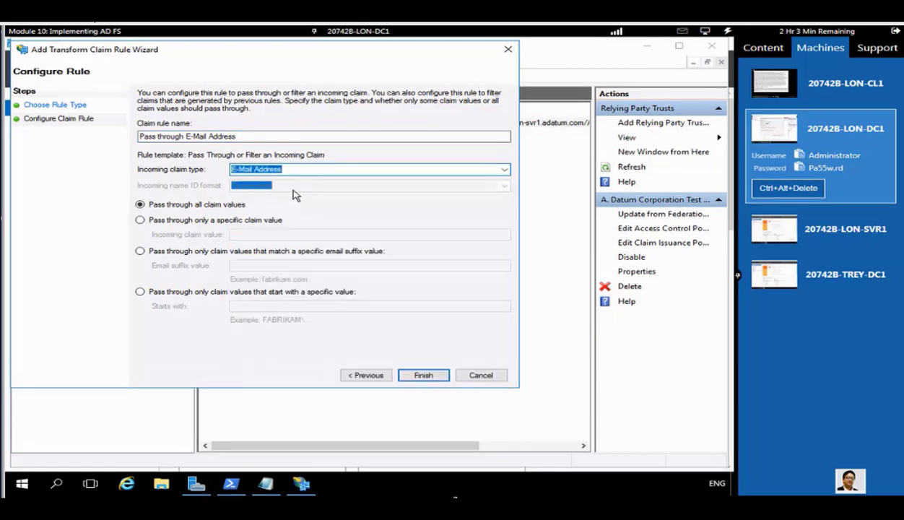
click(425, 376)
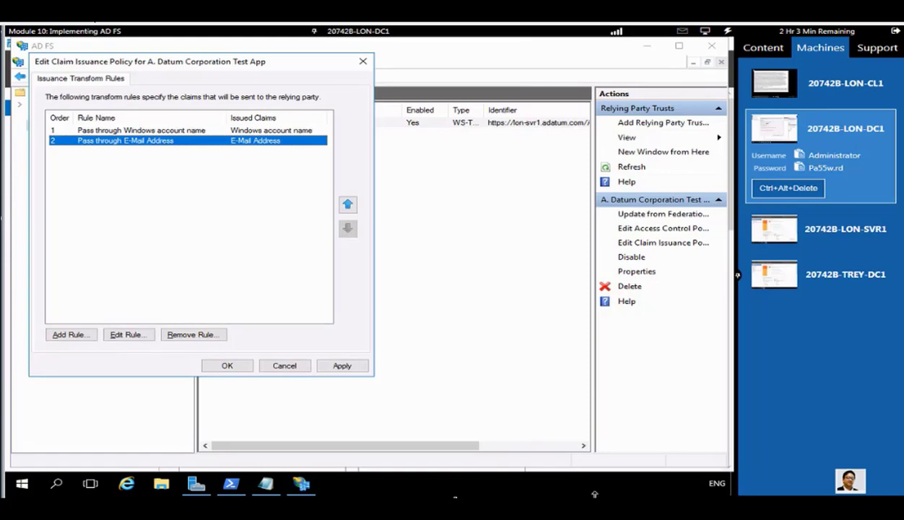
Add a 'Pass through UPN' rule using the Pass Through or Filter an Incoming Claim template, incoming claim type UPN
click(63, 337)
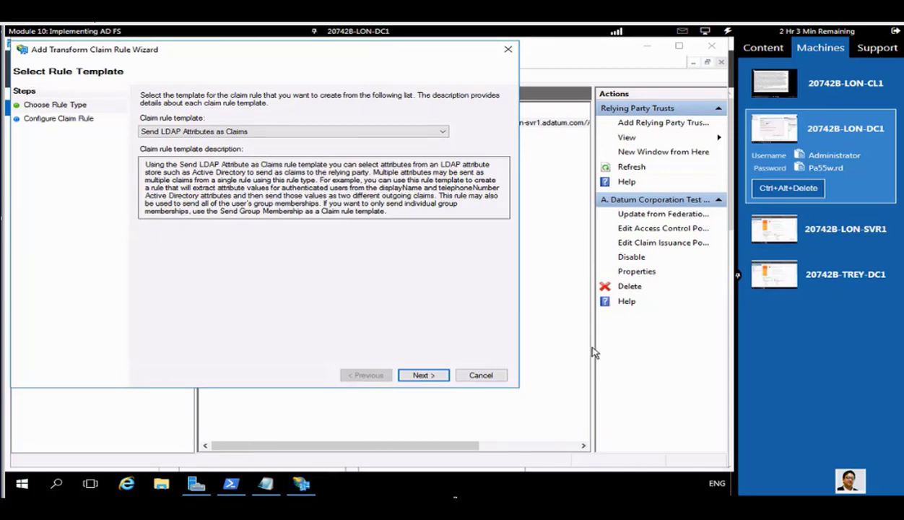
click(444, 132)
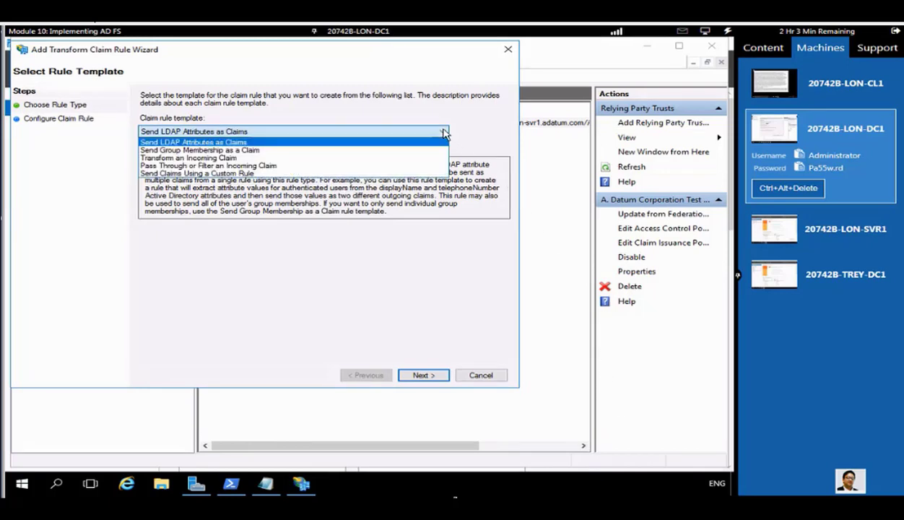
click(217, 165)
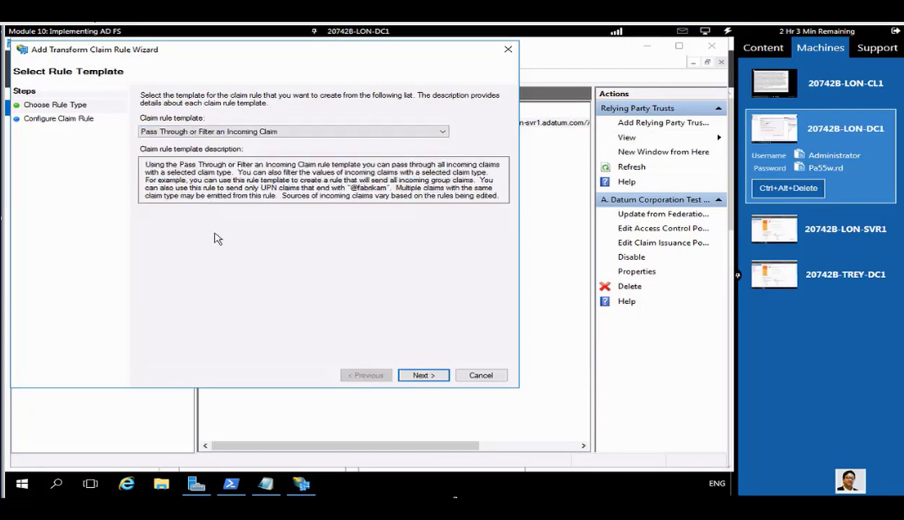
click(424, 376)
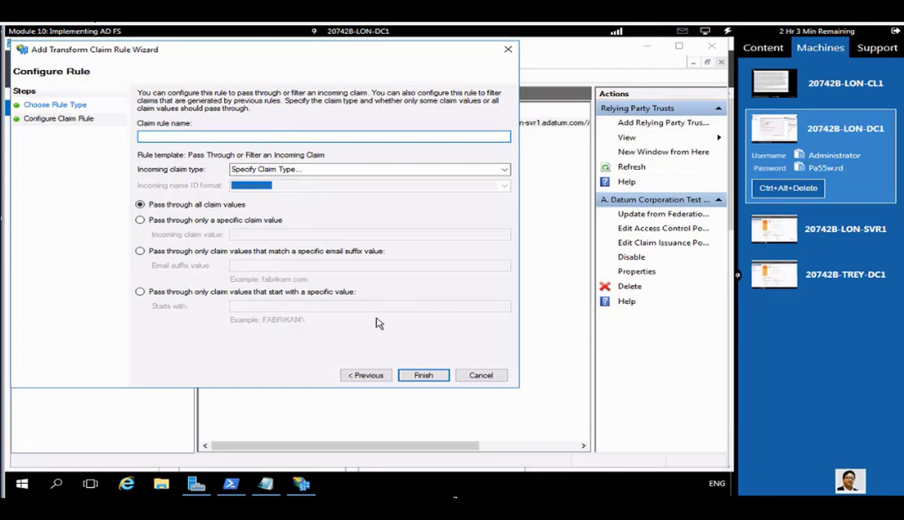
text(Pass through UPN)
click(506, 172)
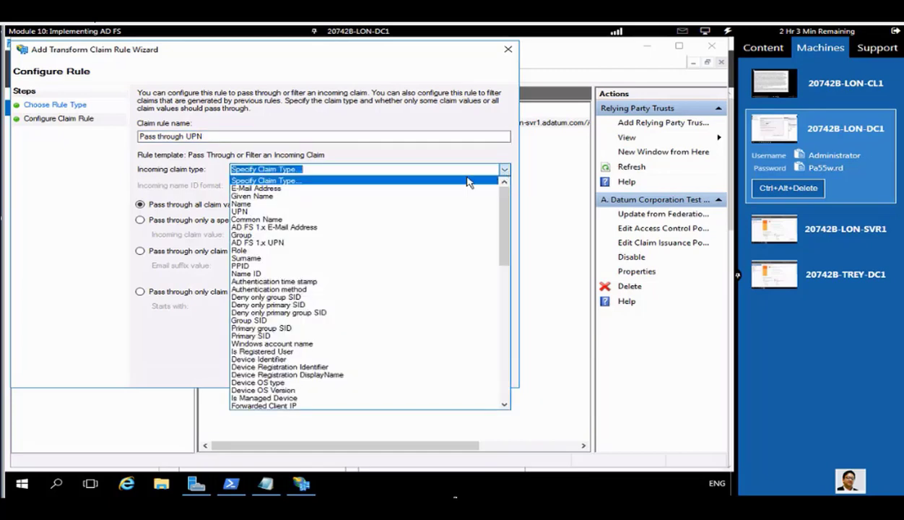
click(261, 213)
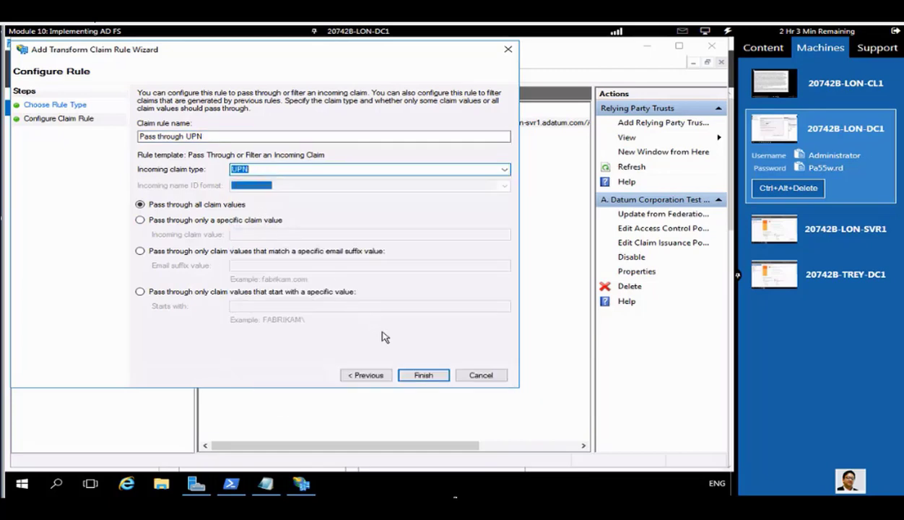
click(419, 375)
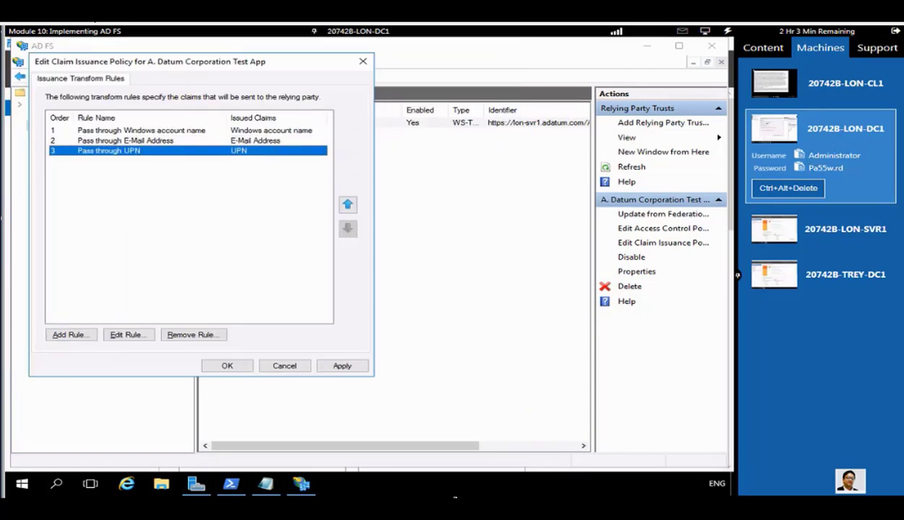
Add a 'Pass through Name' rule using the Pass Through or Filter an Incoming Claim template, incoming claim type Name
click(69, 334)
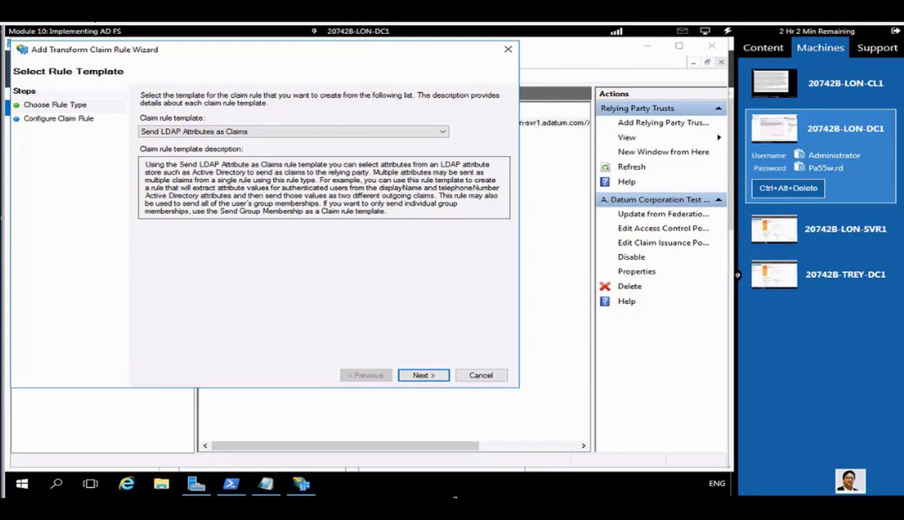
click(442, 132)
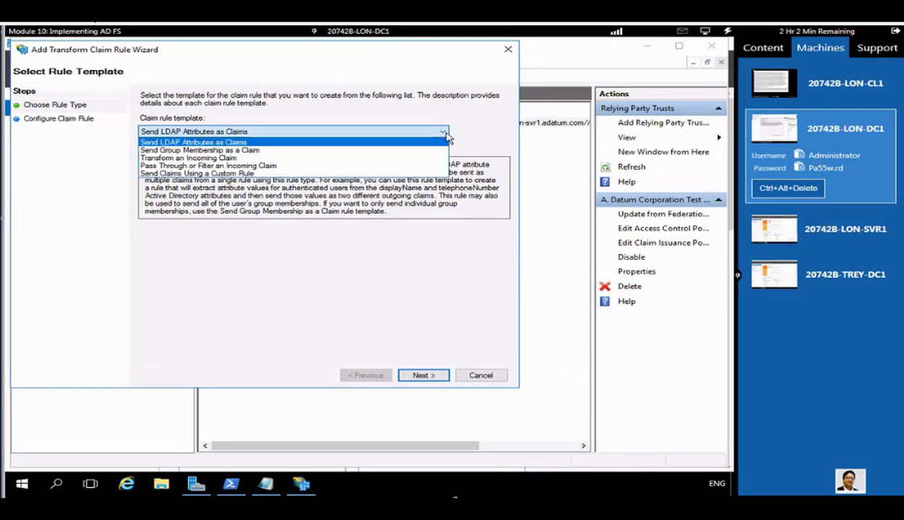
click(230, 165)
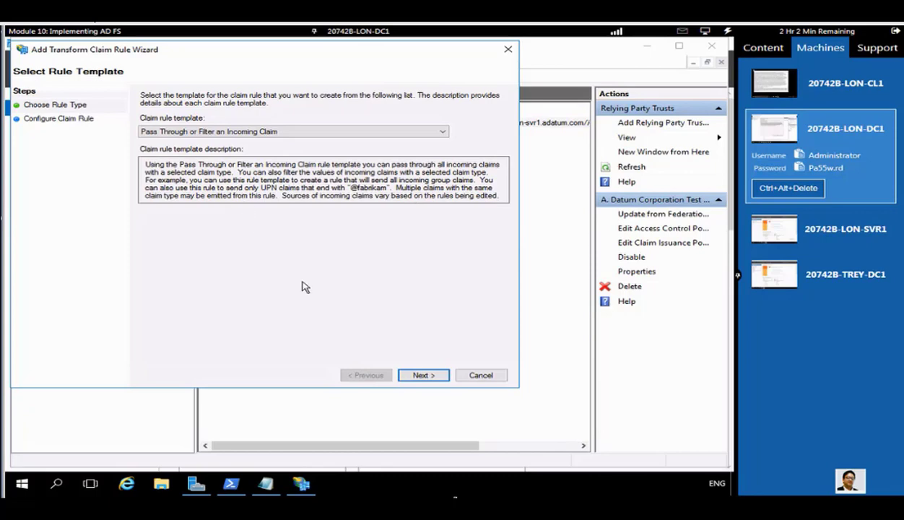
click(416, 376)
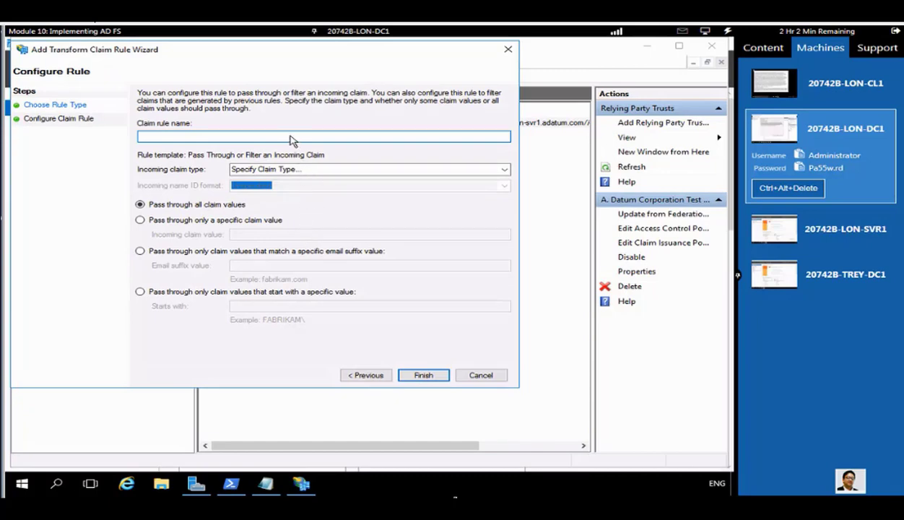
text(Pass through Name)
click(504, 171)
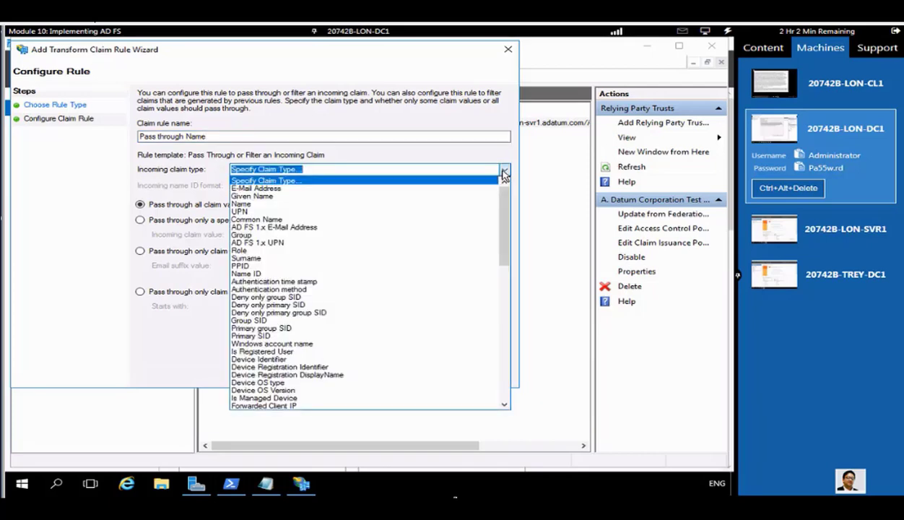
click(275, 206)
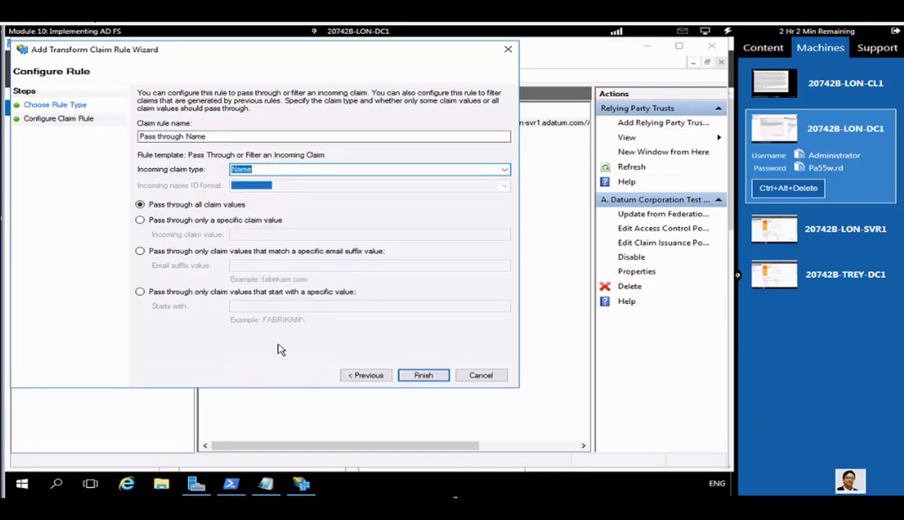
click(421, 376)
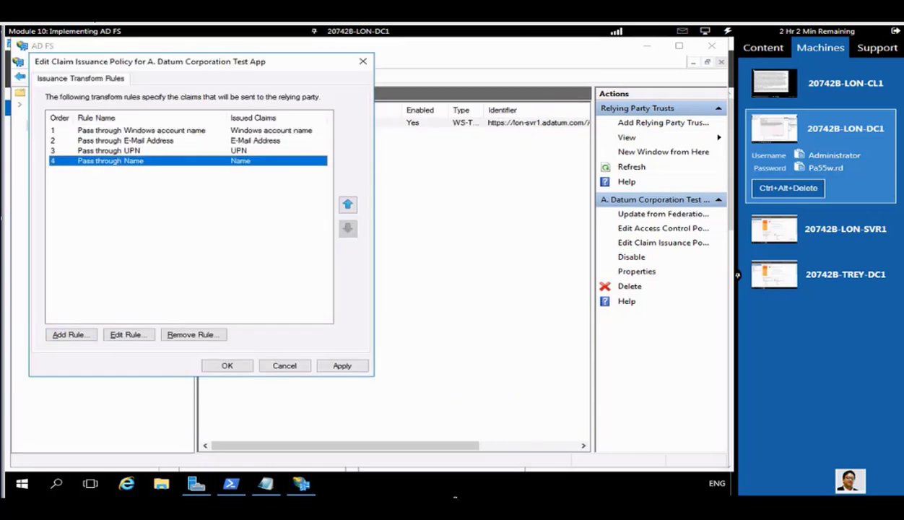
Review the four rules: Windows account name, E-Mail Address, UPN and Name
click(106, 130)
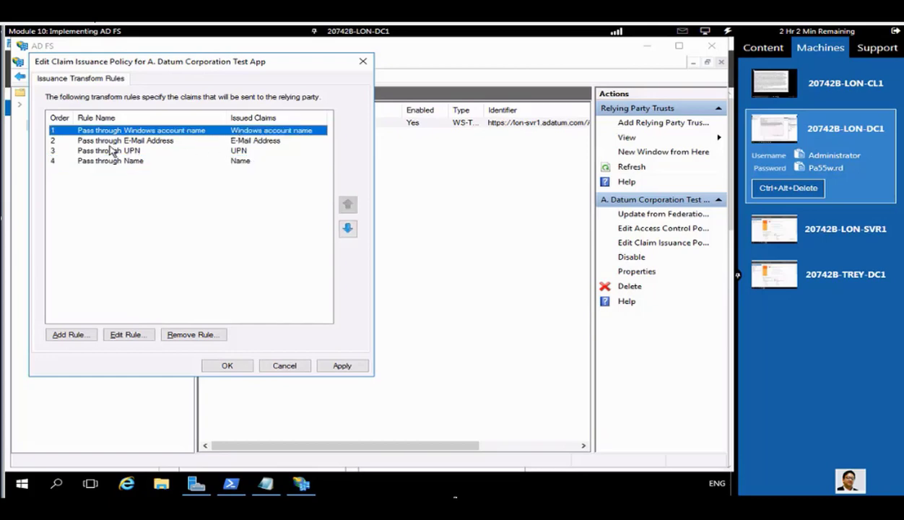
click(106, 142)
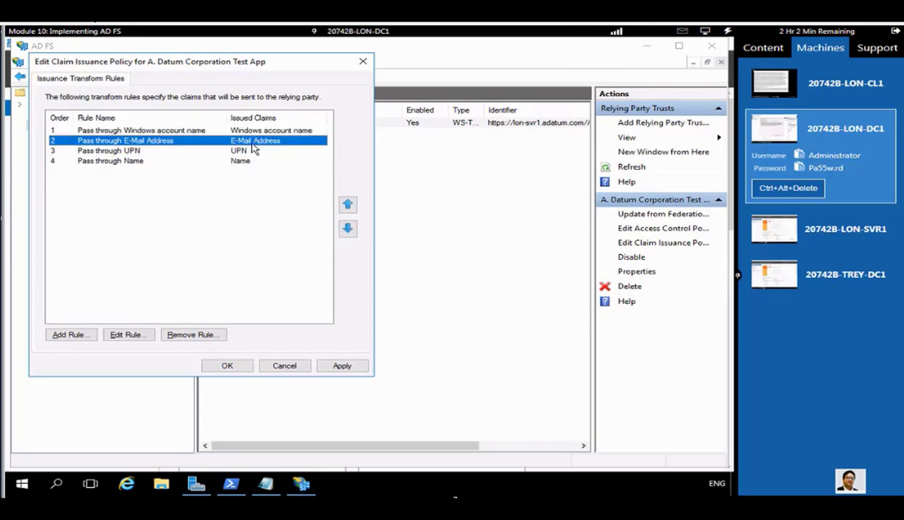
click(104, 151)
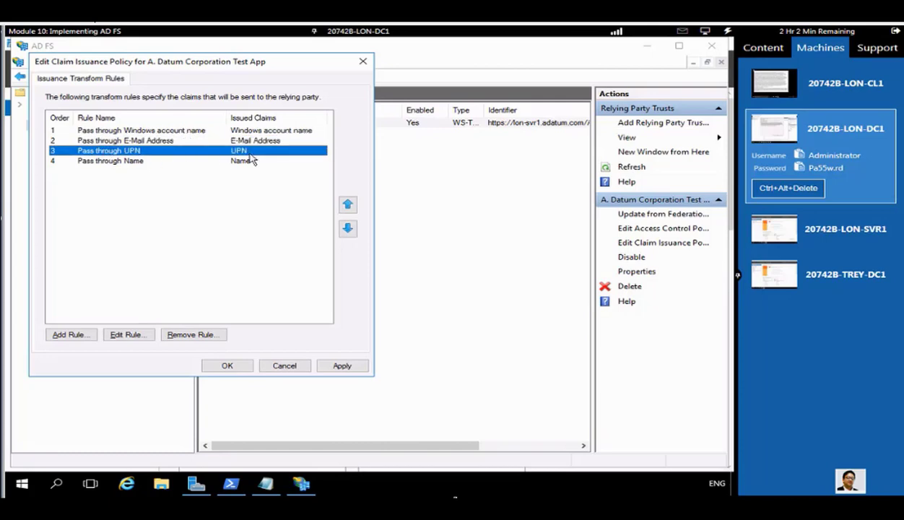
click(112, 162)
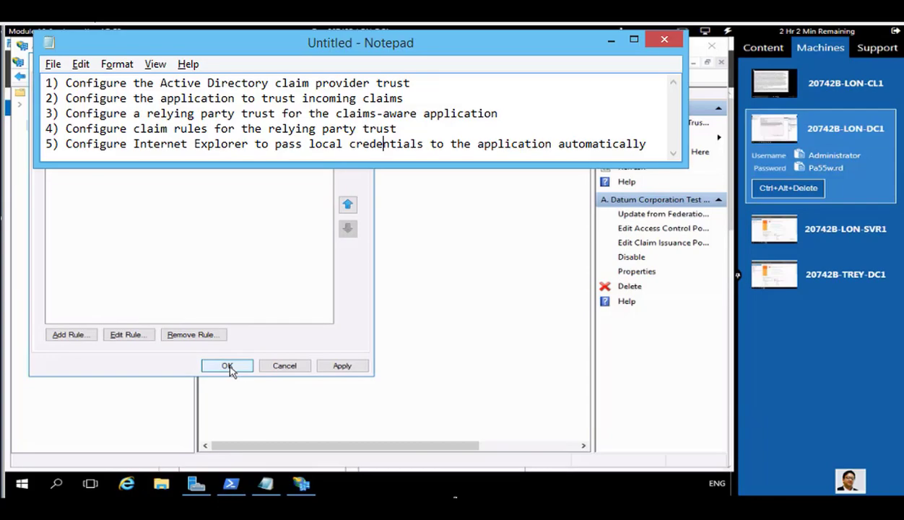
Save the four claim rules, then set the test app trust's access control policy to Permit everyone
click(228, 366)
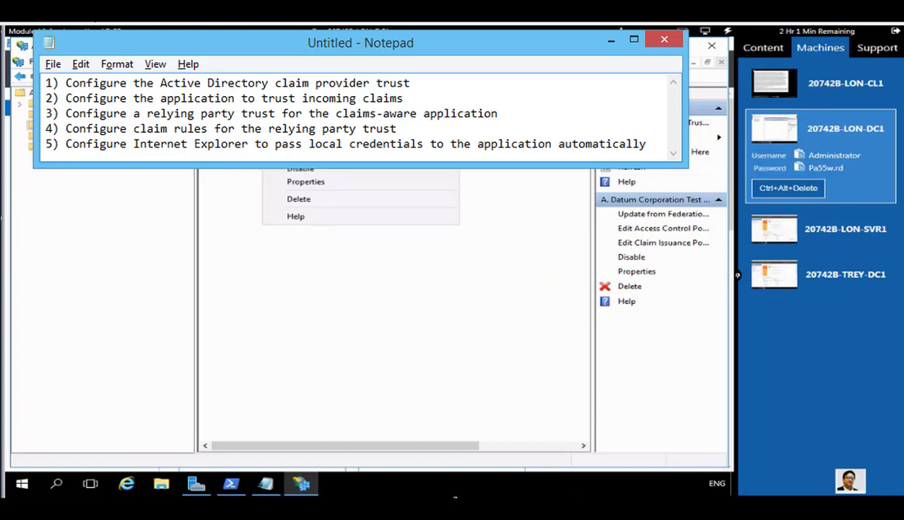
key(Down)
key(Down)
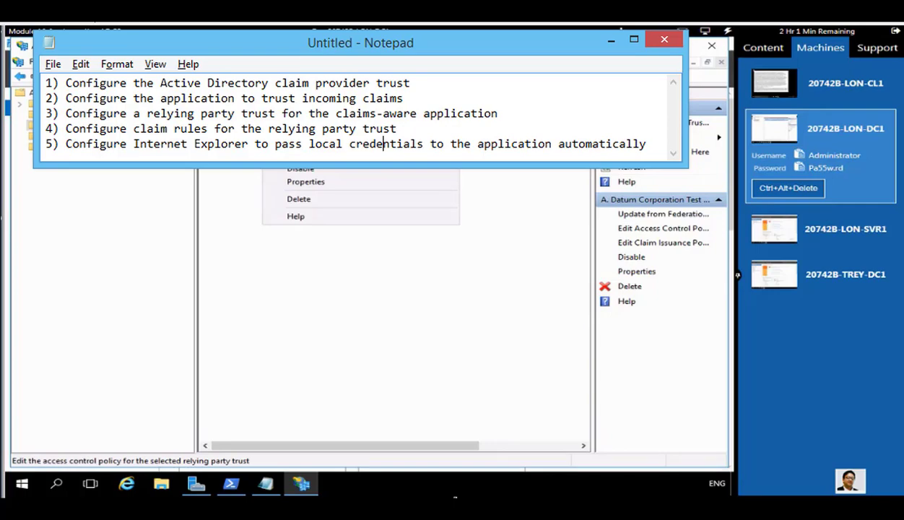
key(Return)
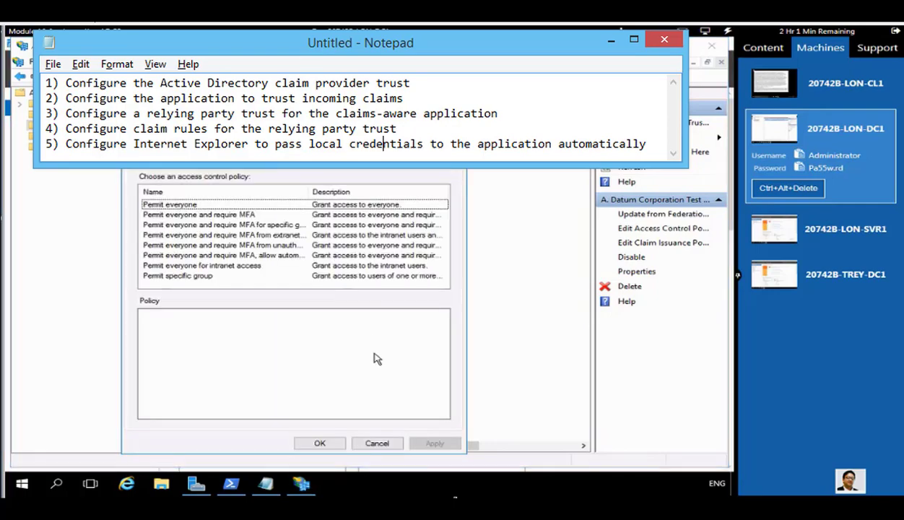
click(179, 208)
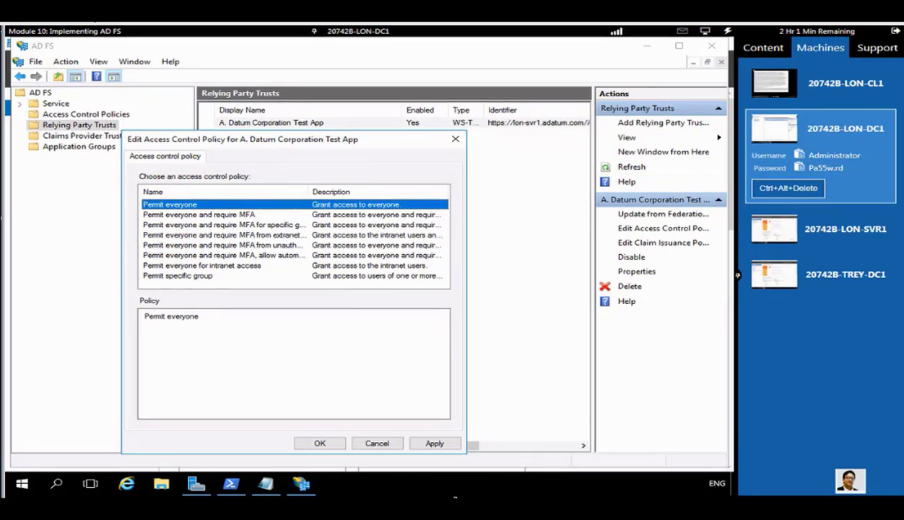
click(320, 444)
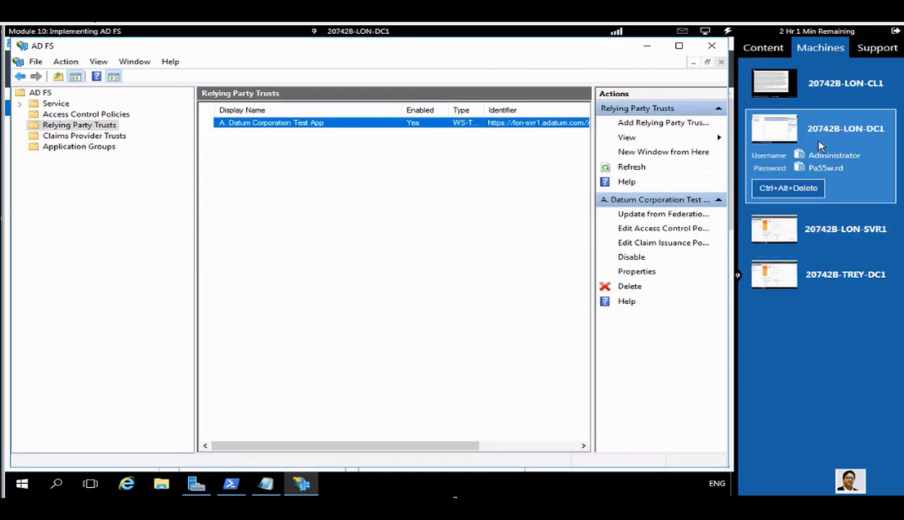
click(820, 83)
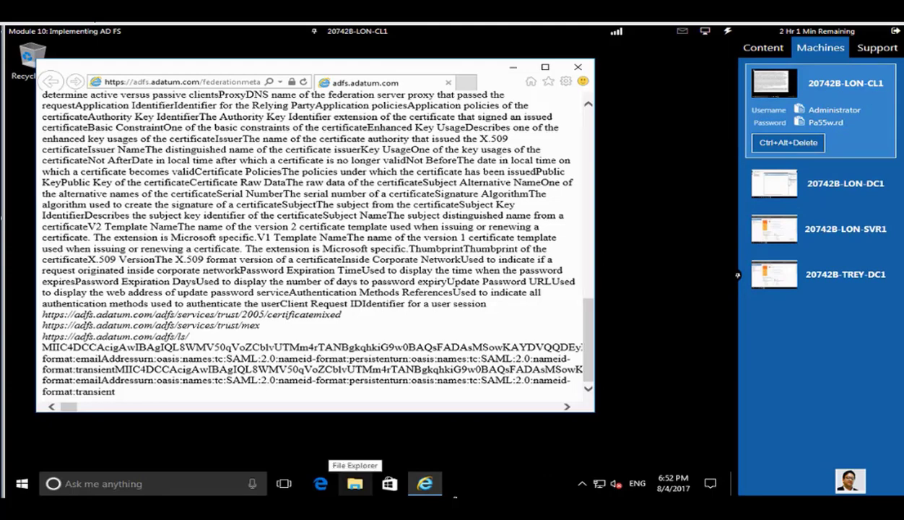
key(alt+Tab)
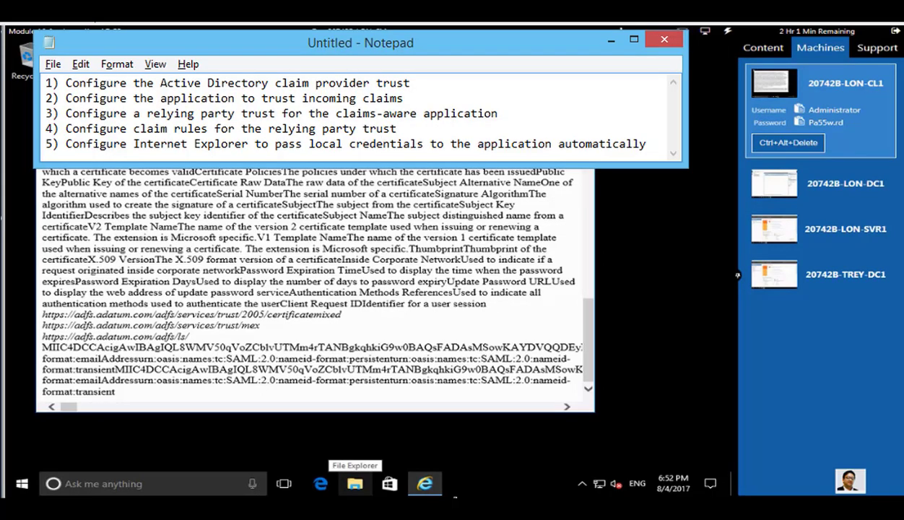
click(375, 144)
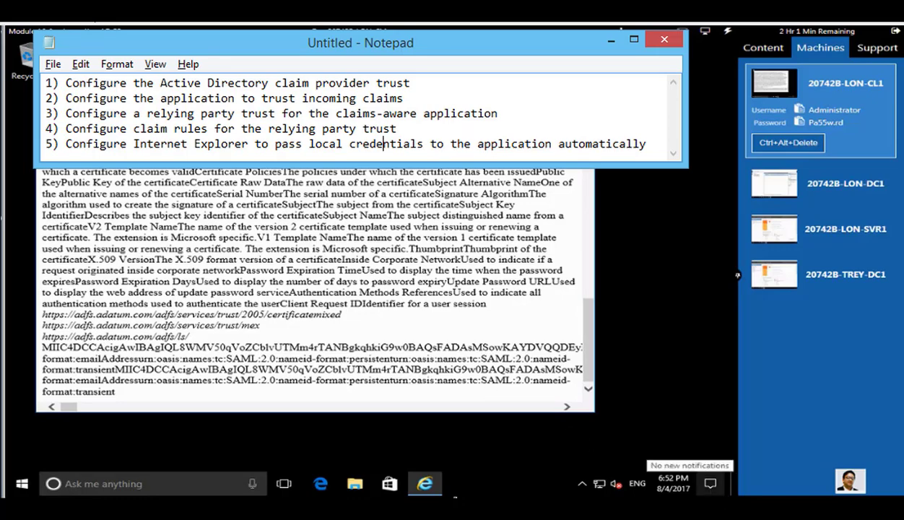
key(alt+Tab)
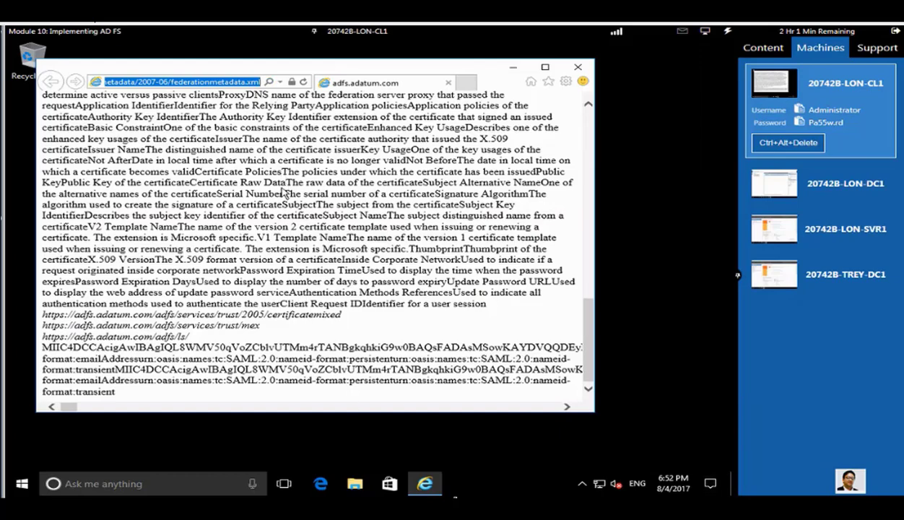
text(https:)
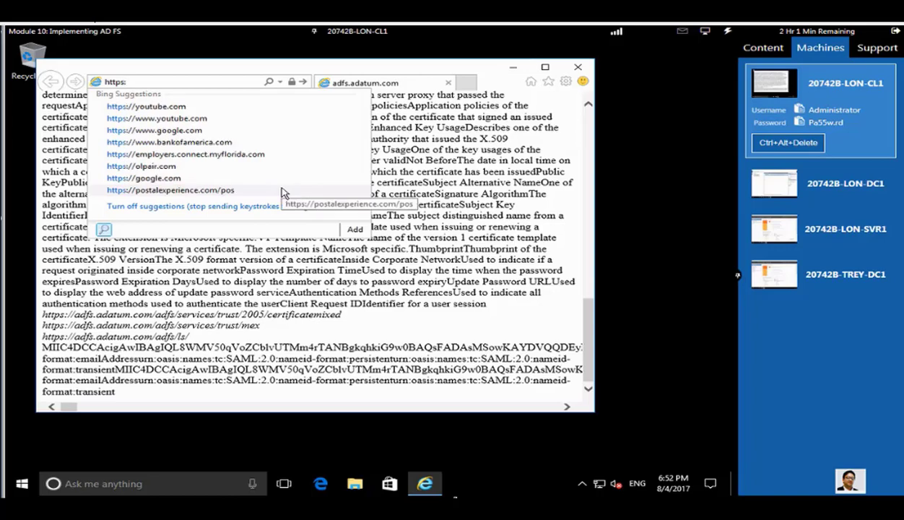
text(//)
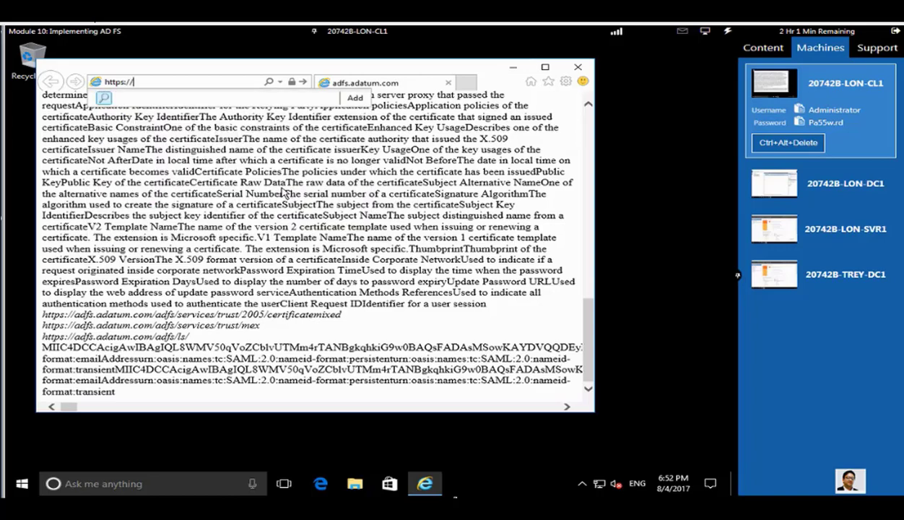
text(lon-svr1.adatum.com/A)
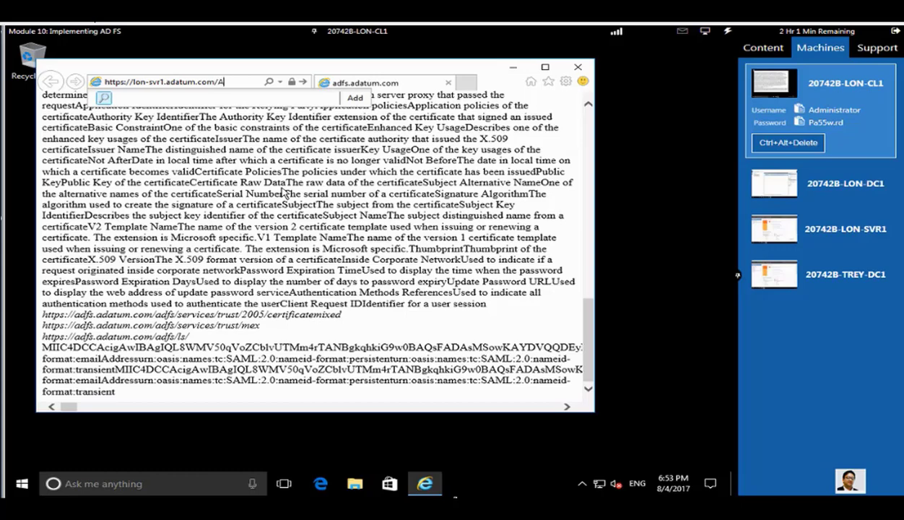
text(datumTestApp)
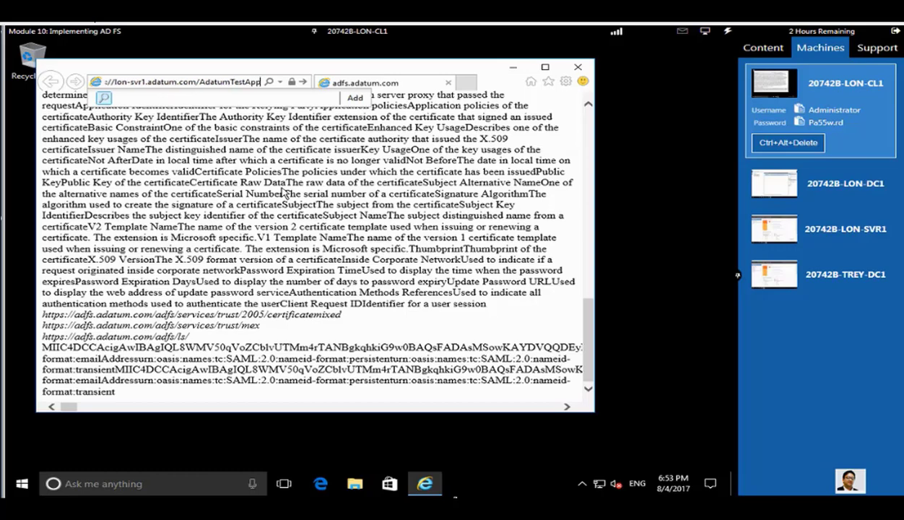
text(/)
key(Return)
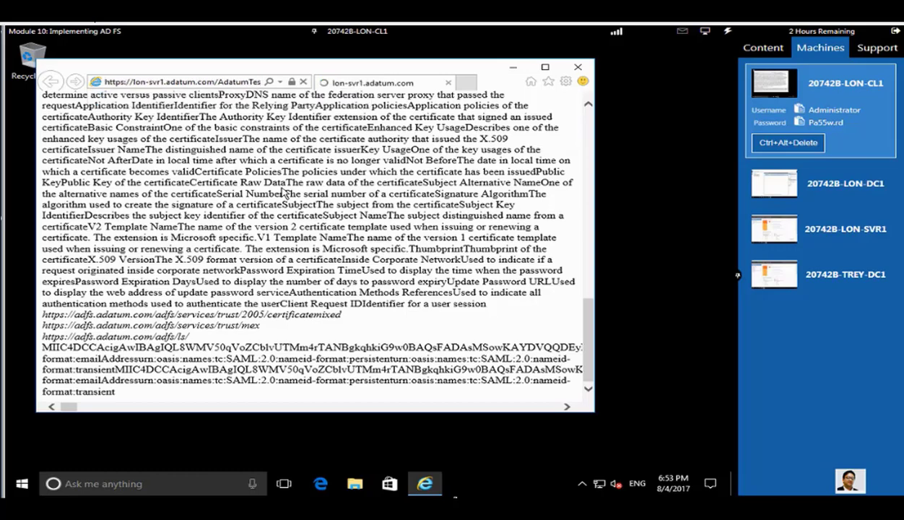
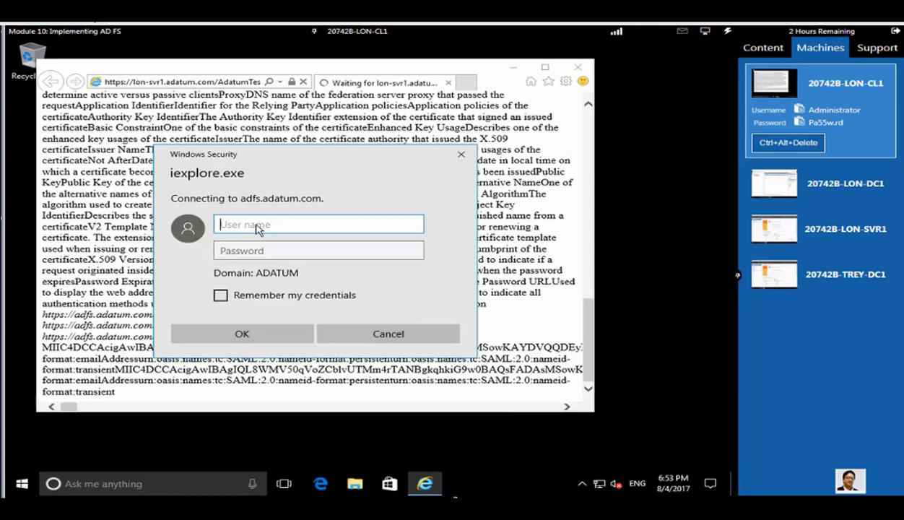
Enter the ADATUM user's name, then remove the Adatum\ domain prefix from it
text(Adatum\)
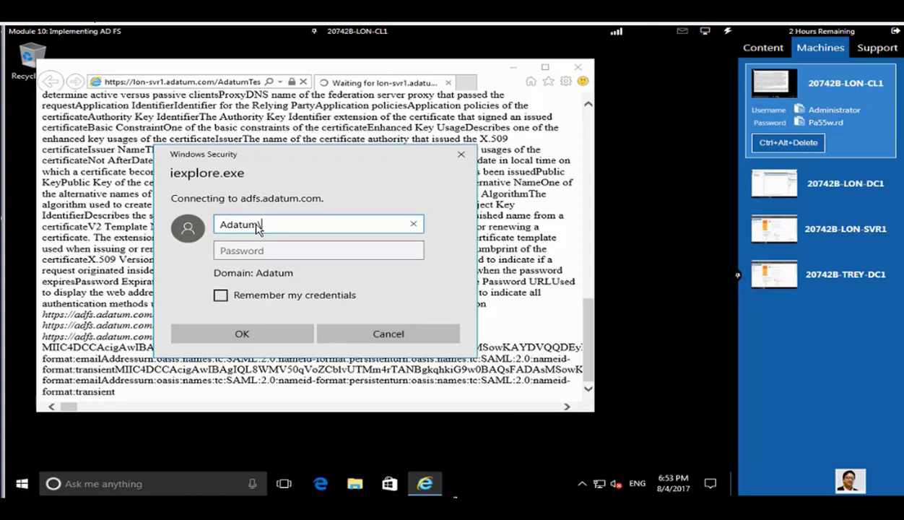
text(Adam)
key(Tab)
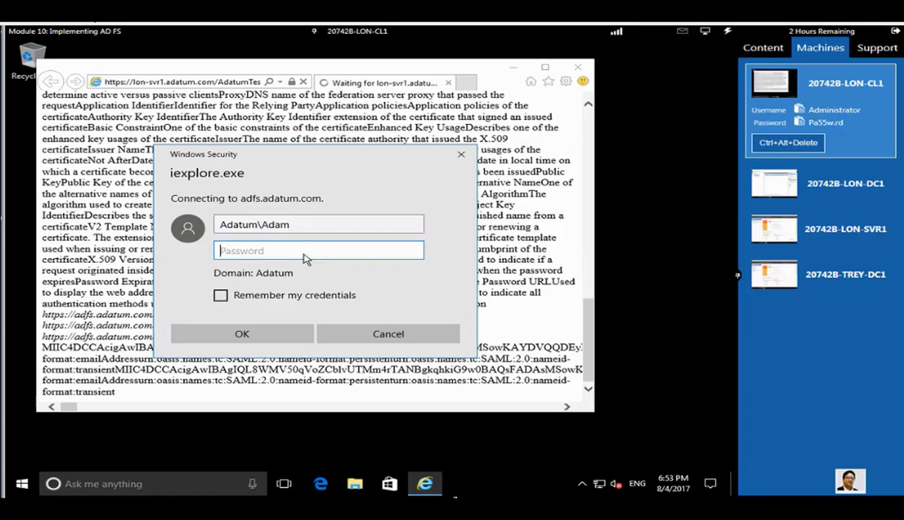
click(263, 226)
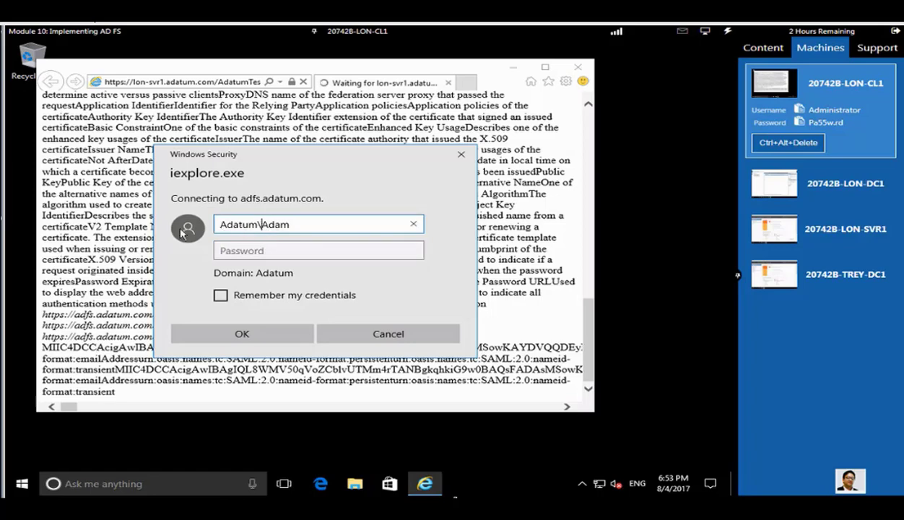
key(shift+Home)
key(BackSpace)
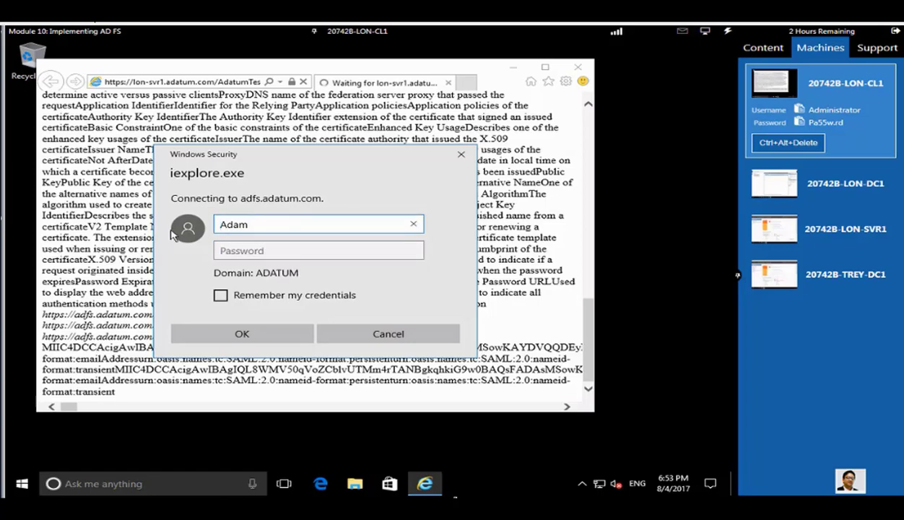
Paste the account password from the lab toolbar and submit the sign-in
click(285, 254)
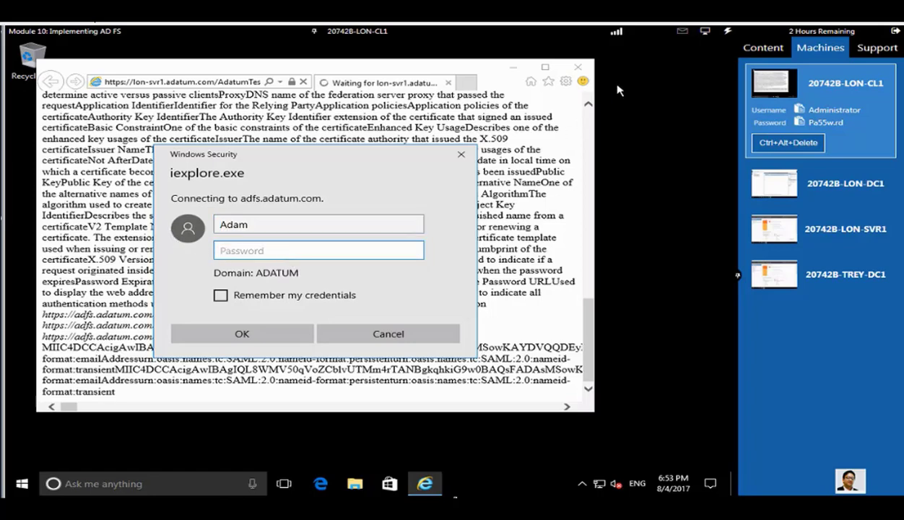
click(726, 35)
mouse_move(729, 78)
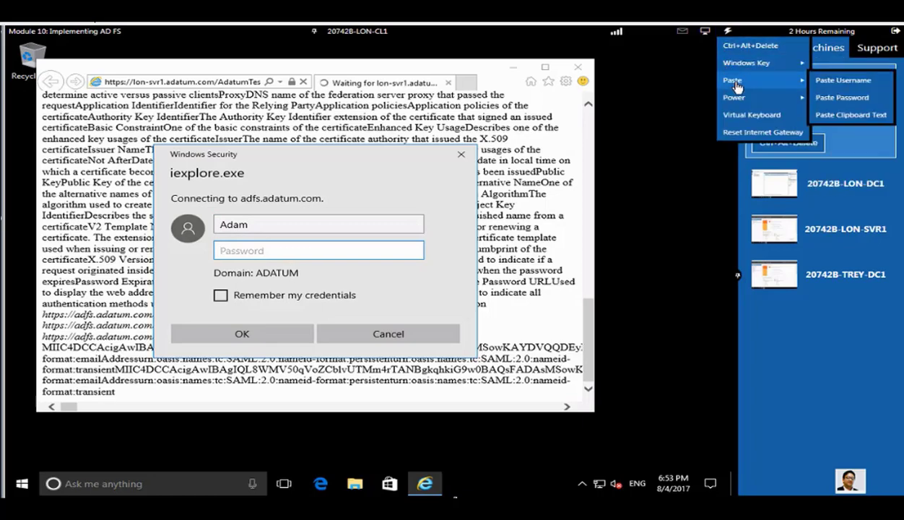
click(829, 100)
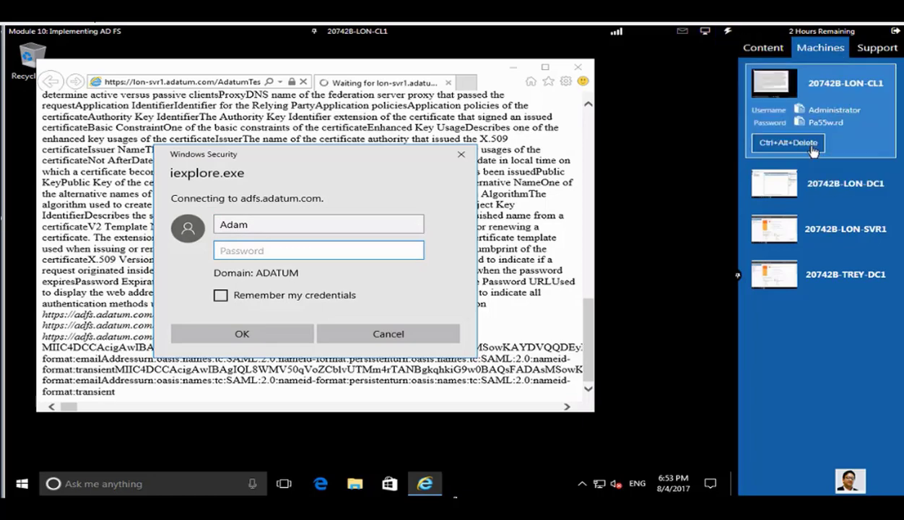
click(248, 335)
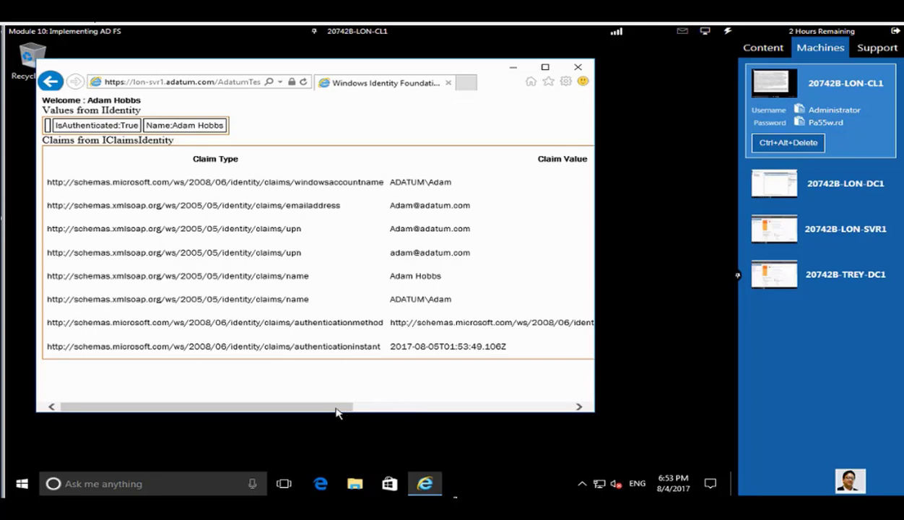
Close the Internet Explorer window showing the AdatumTestApp claims page
drag(332, 405, 101, 384)
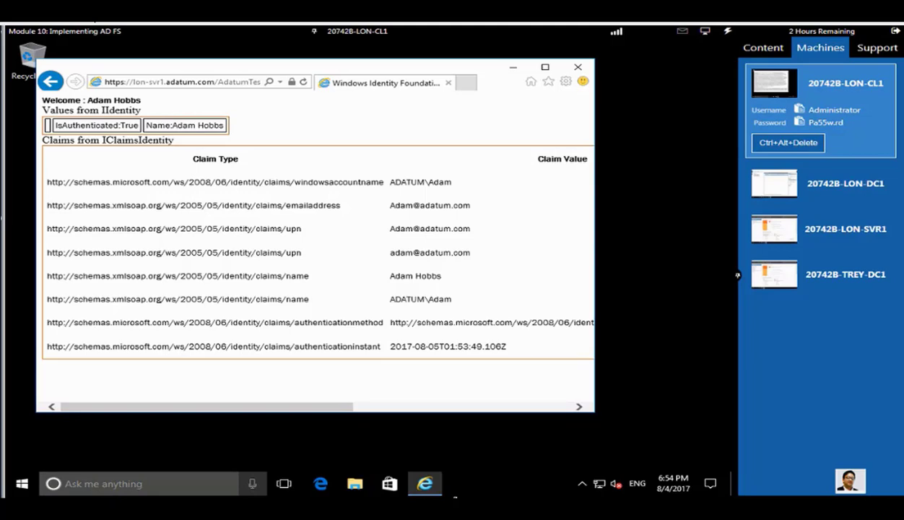
click(578, 66)
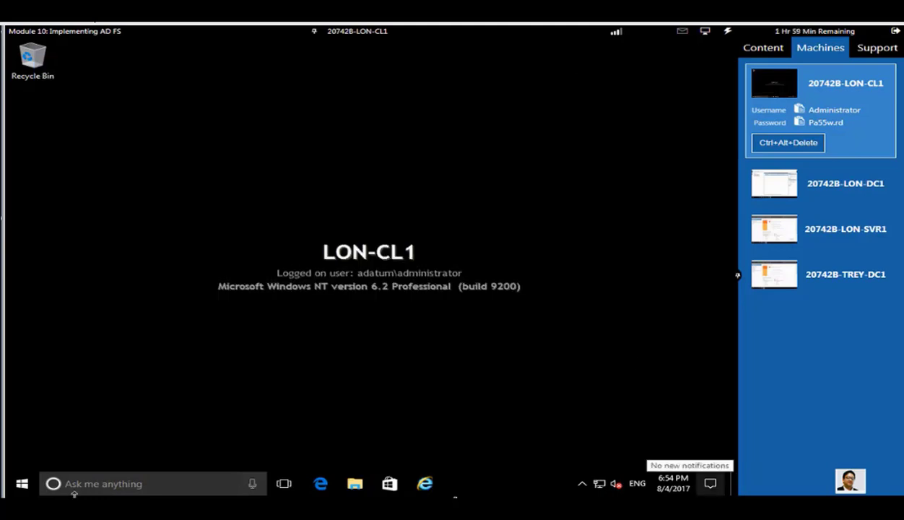
Find Internet Options through Windows search and open Security > Local intranet > Sites
click(97, 491)
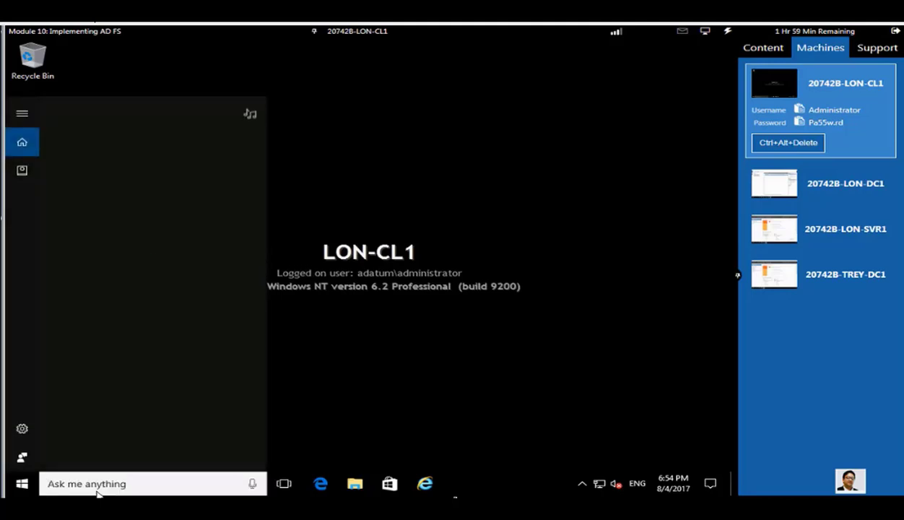
text(internet optio)
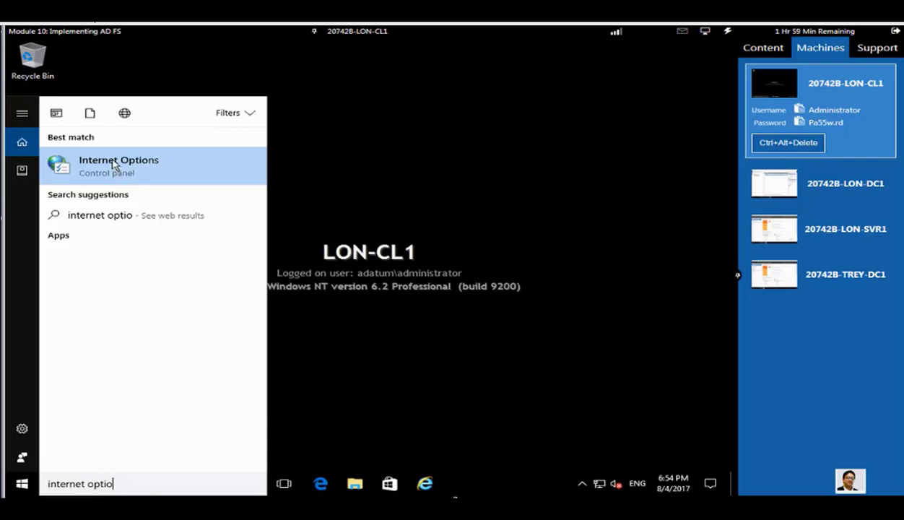
key(Escape)
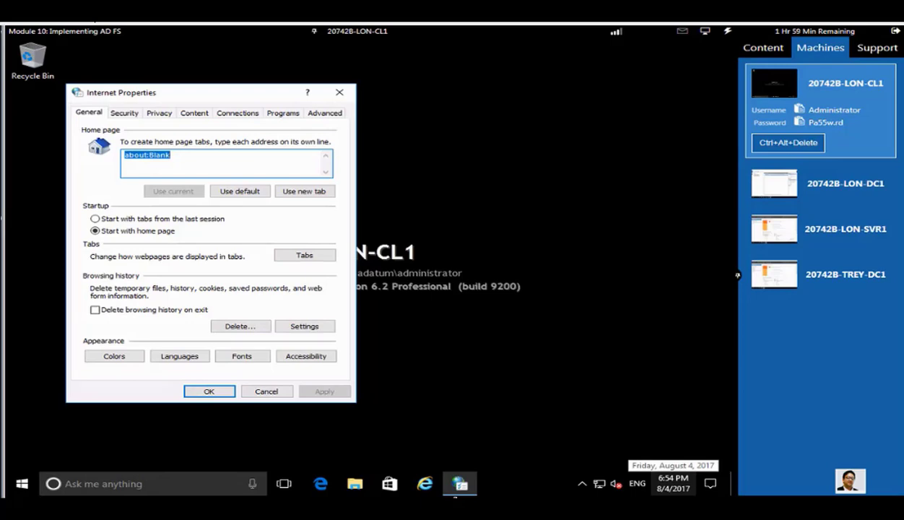
click(125, 117)
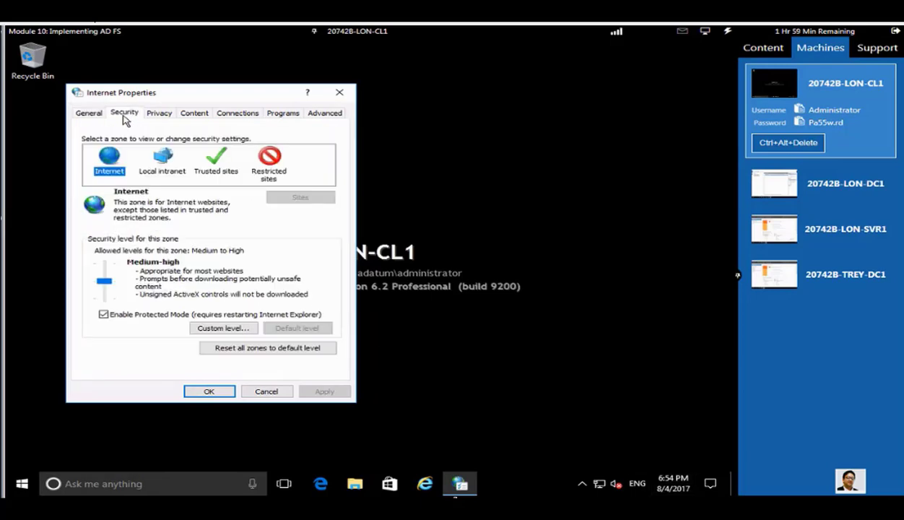
click(171, 173)
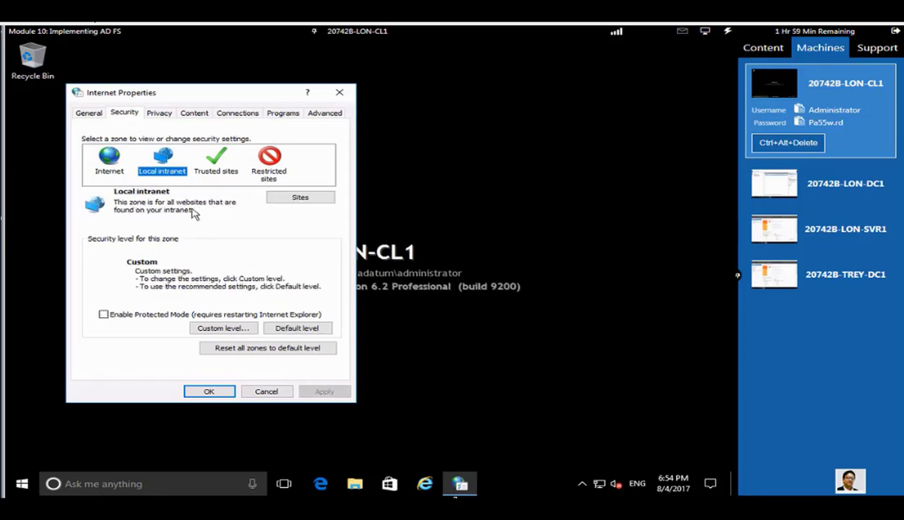
click(304, 199)
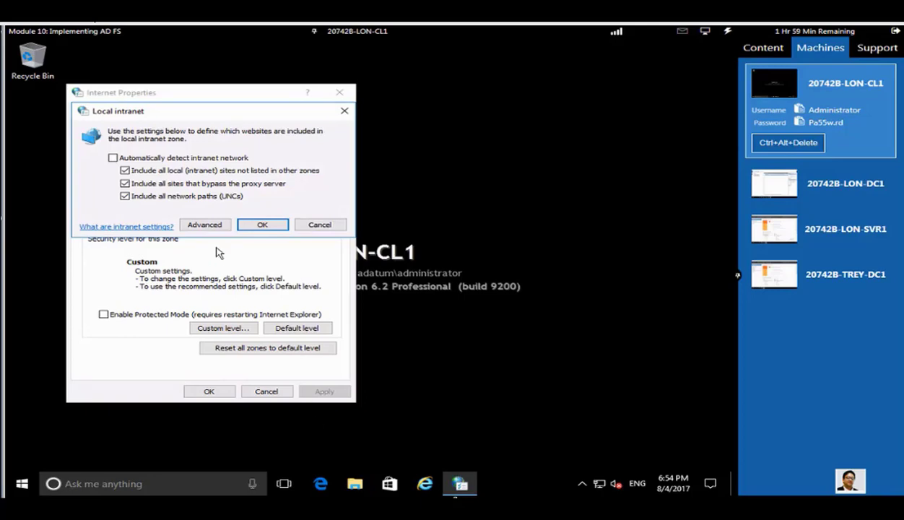
click(202, 224)
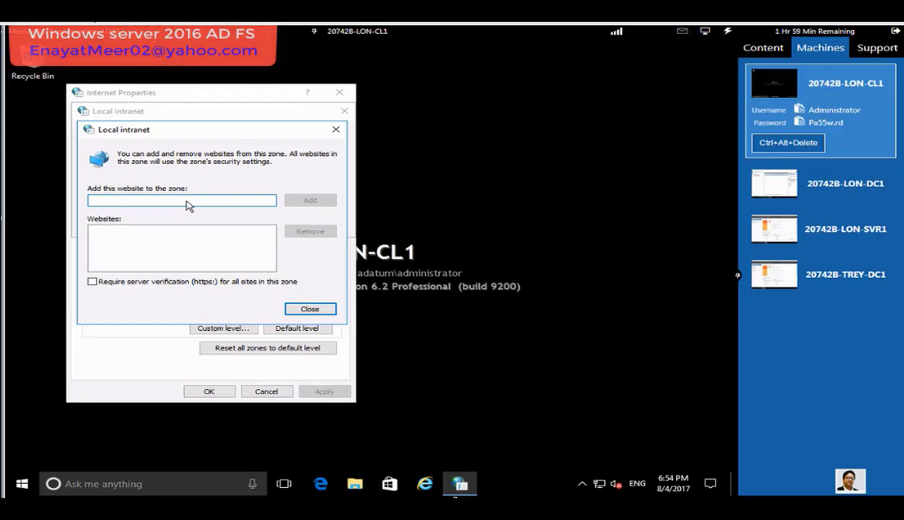
text(https:)
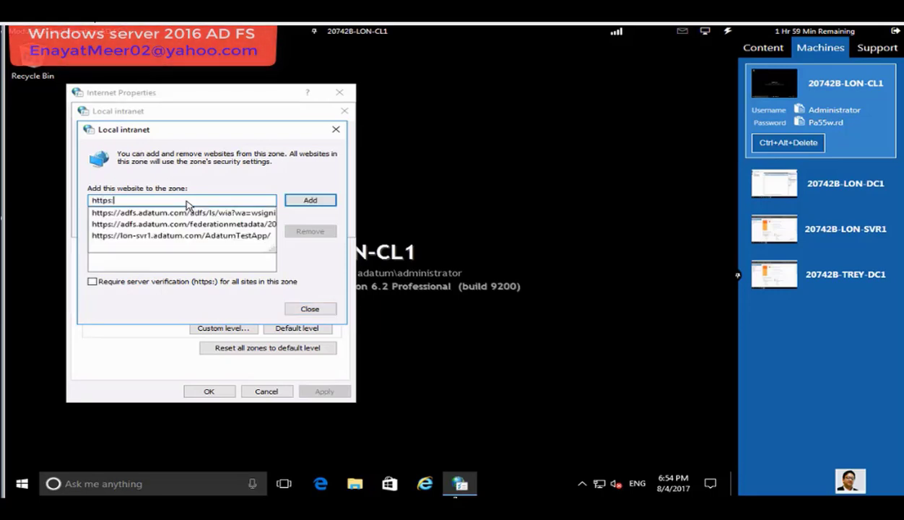
text(//adfs)
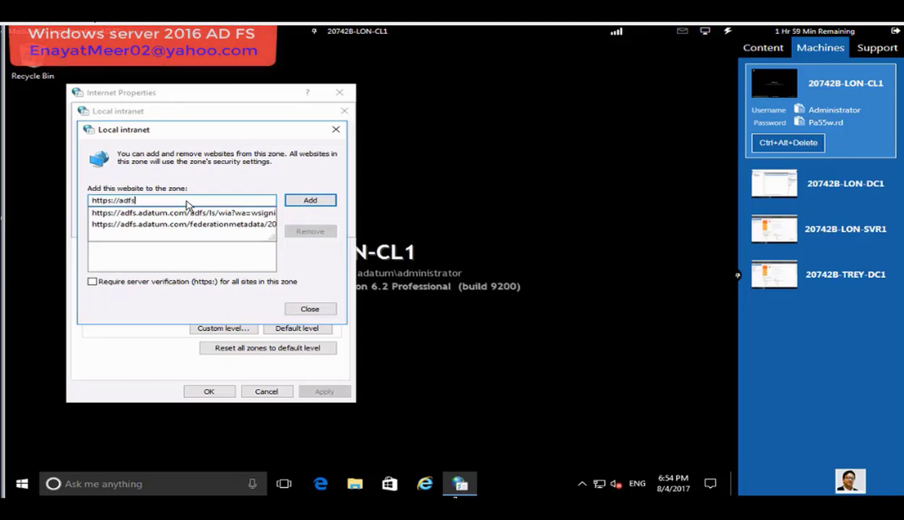
text(.ad)
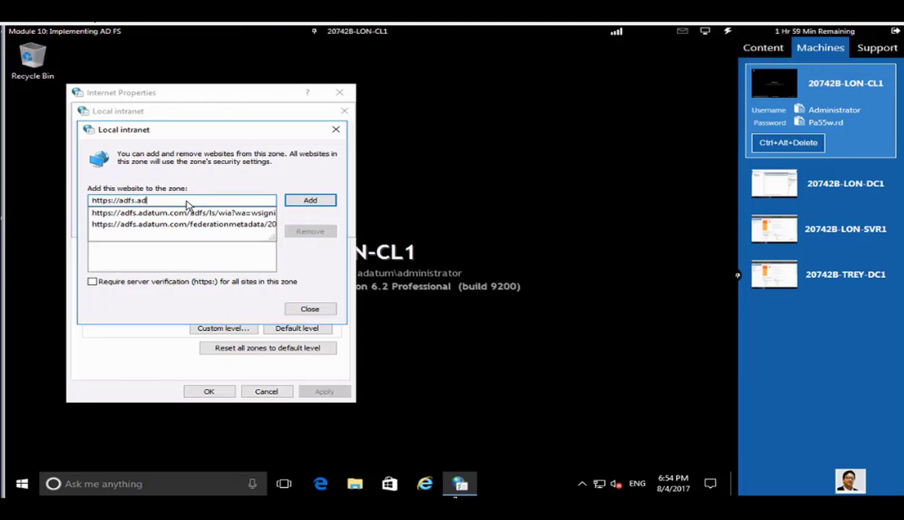
text(atum.com)
click(319, 201)
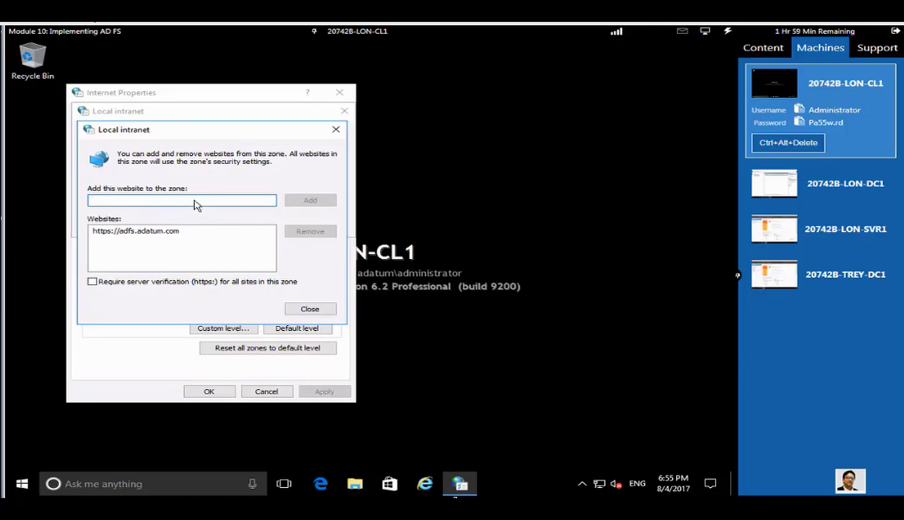
text(htt)
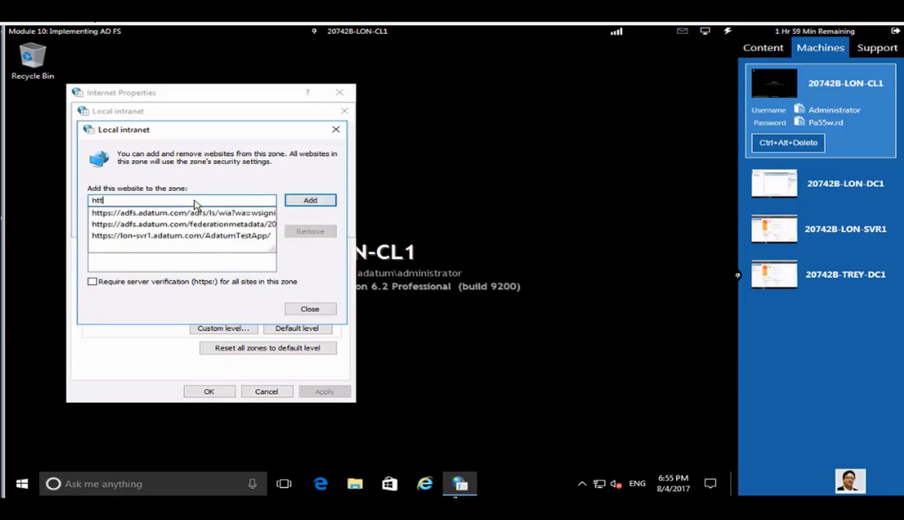
text(ps://lon)
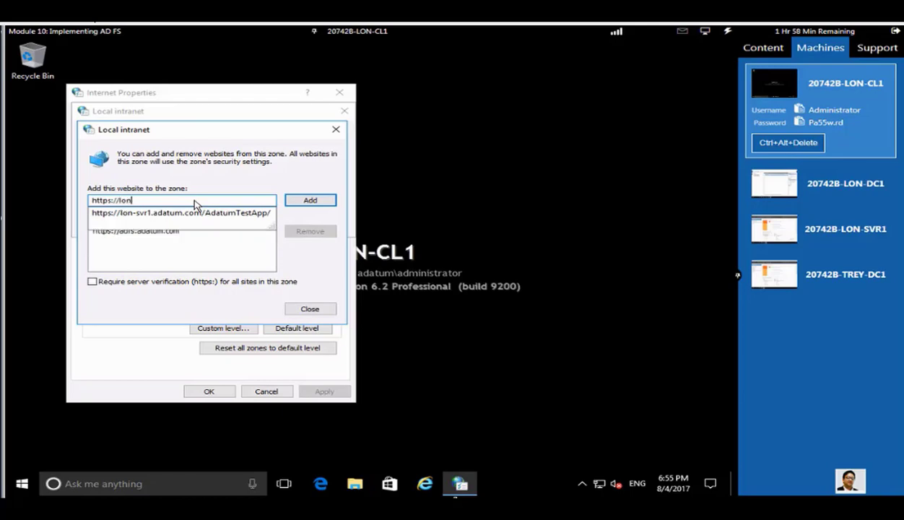
text(-svr)
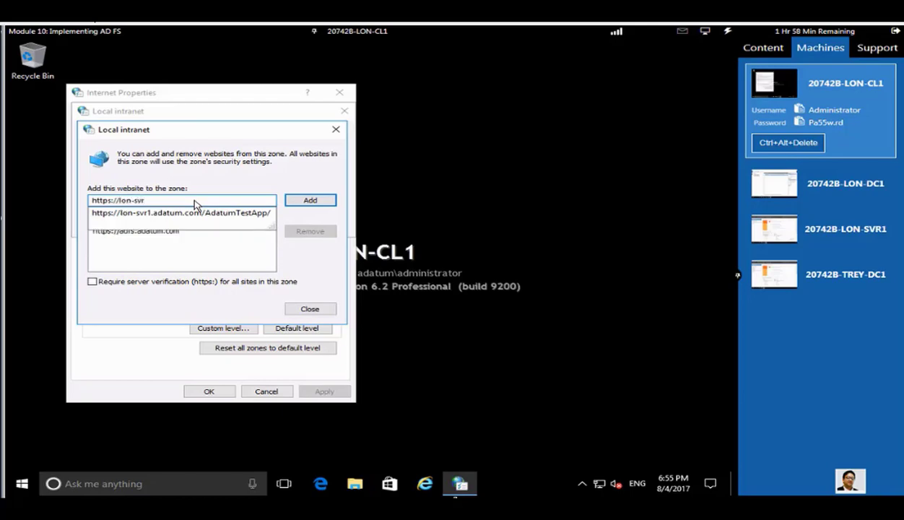
text(1.adatum.com)
click(312, 201)
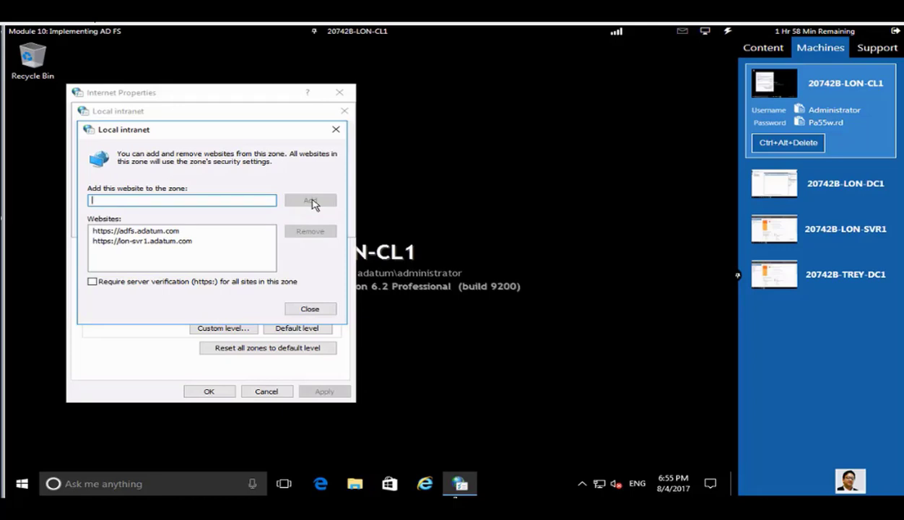
click(309, 308)
click(263, 226)
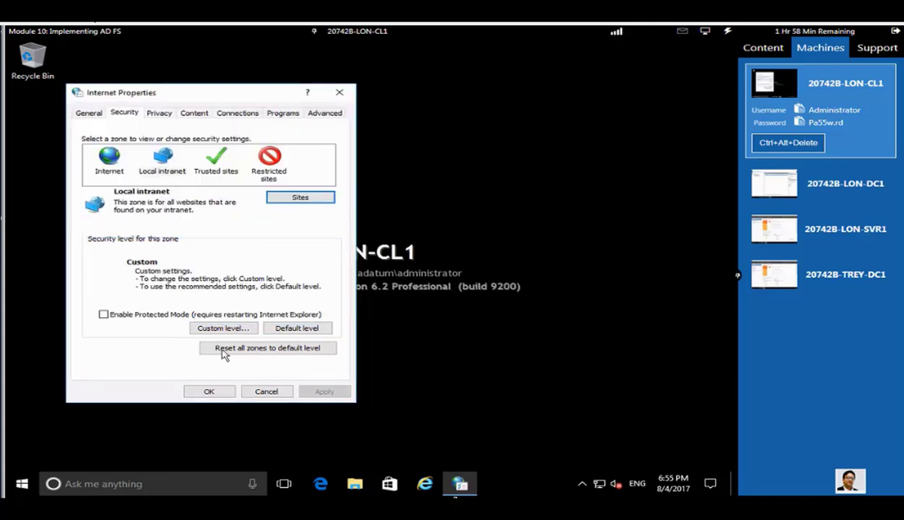
Apply the settings, reload AdatumTestApp from address history, review the Administrator's claims, and close IE
click(208, 391)
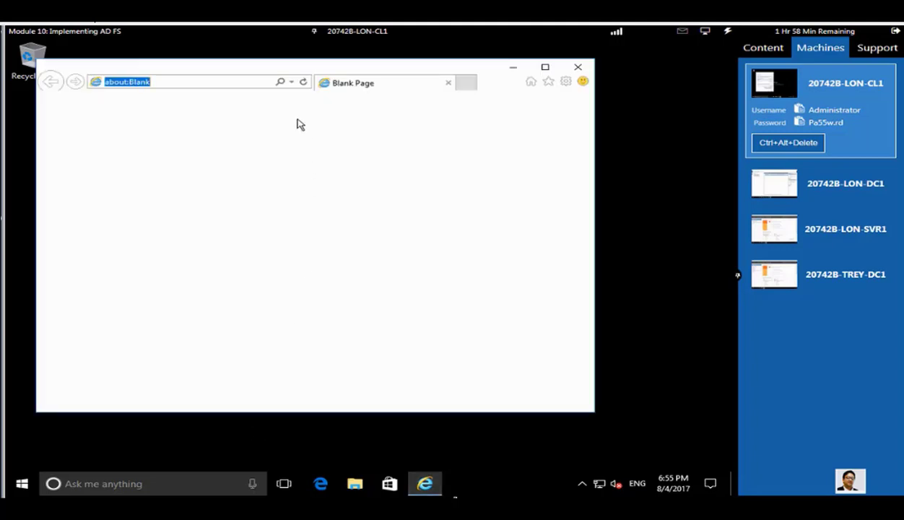
click(292, 83)
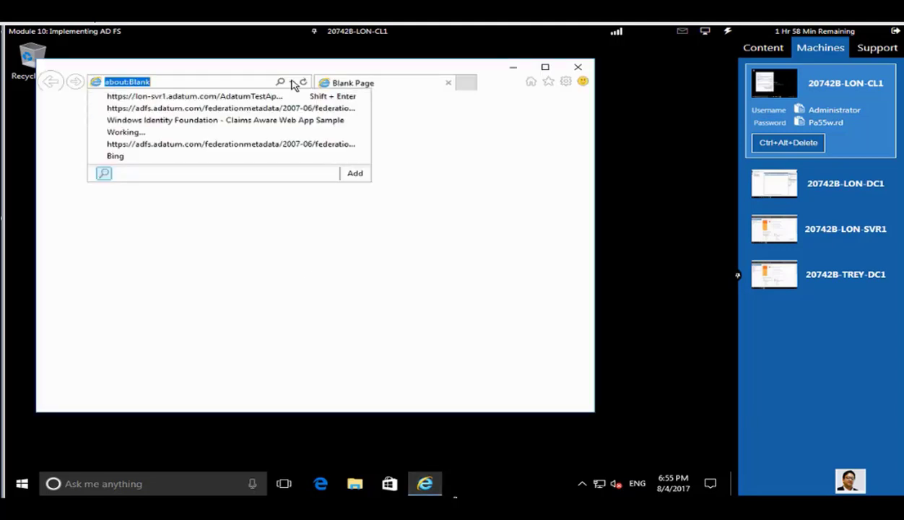
click(251, 98)
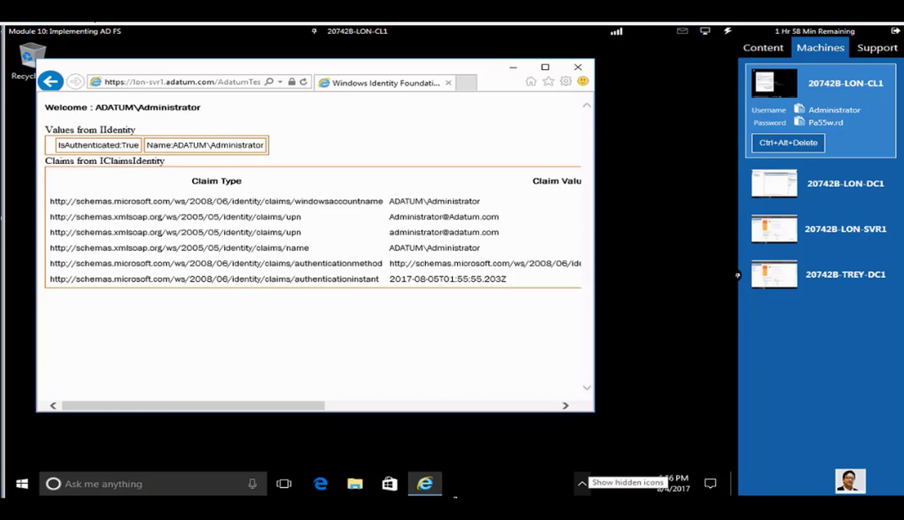
drag(284, 406, 603, 410)
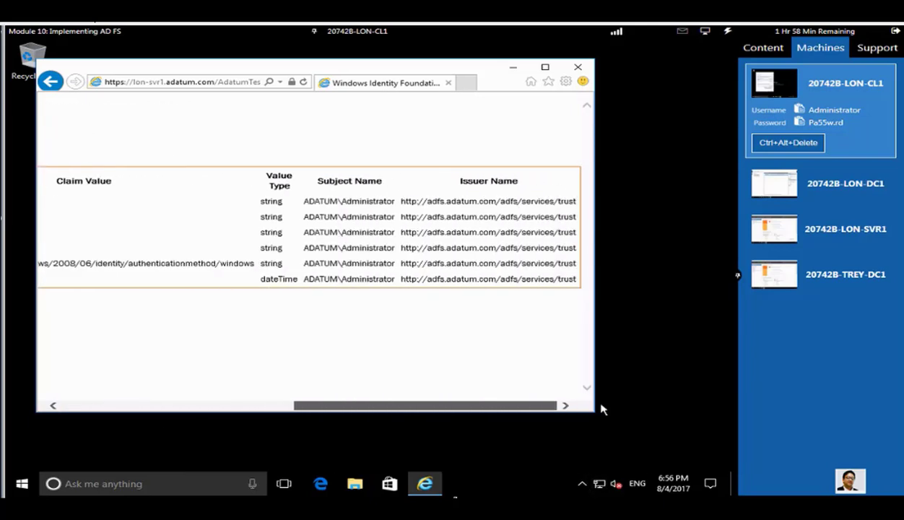
drag(322, 407, 12, 413)
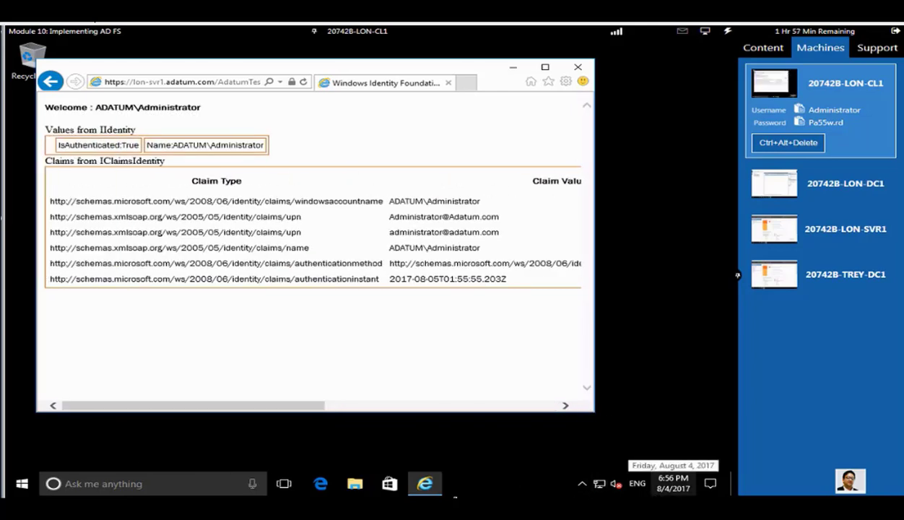
click(578, 69)
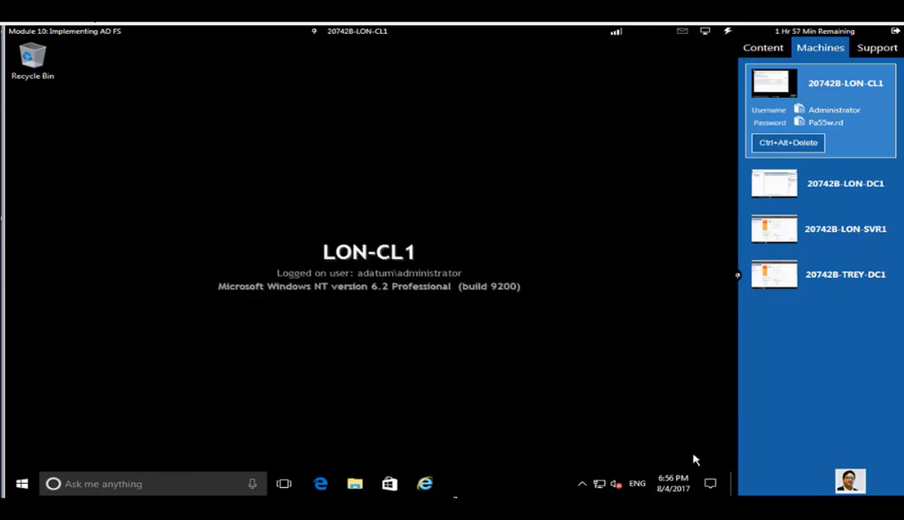
Review the completed-task summary and notes, then continue to the Federated Business Partners Part 1 exercise
key(alt+Tab)
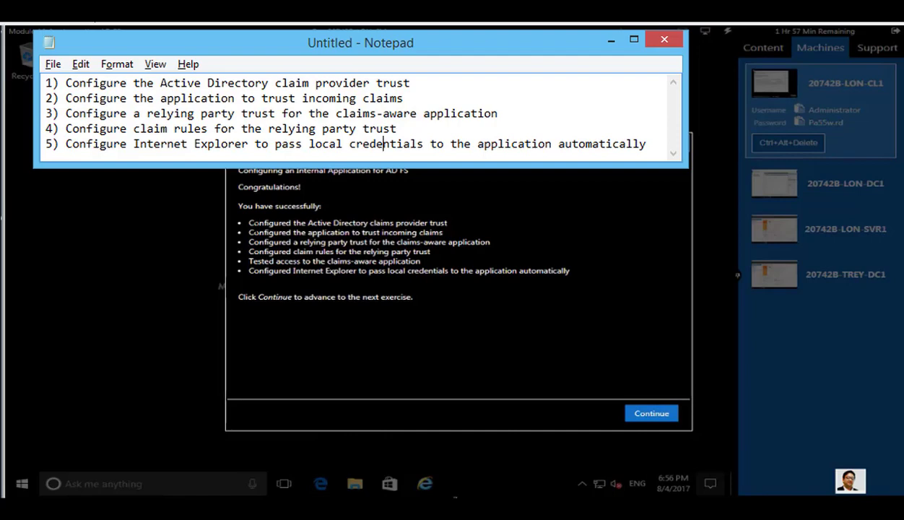
drag(246, 219, 610, 294)
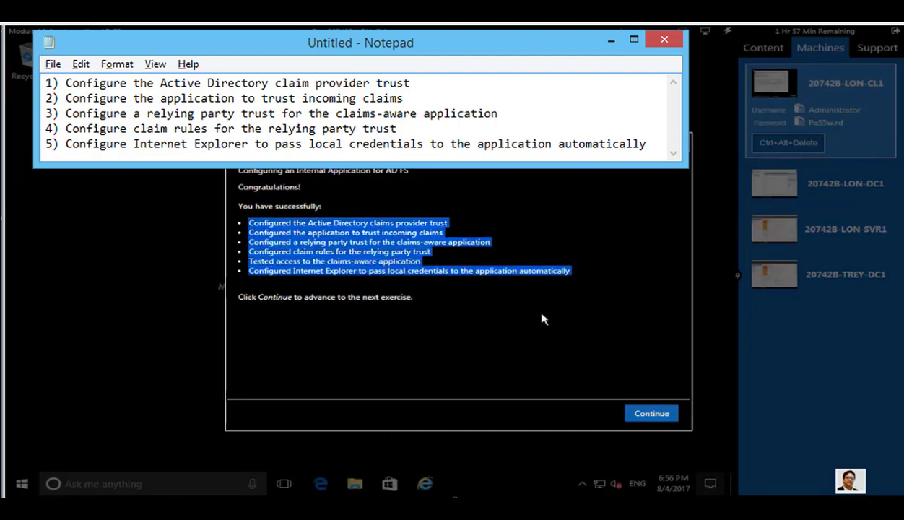
click(513, 337)
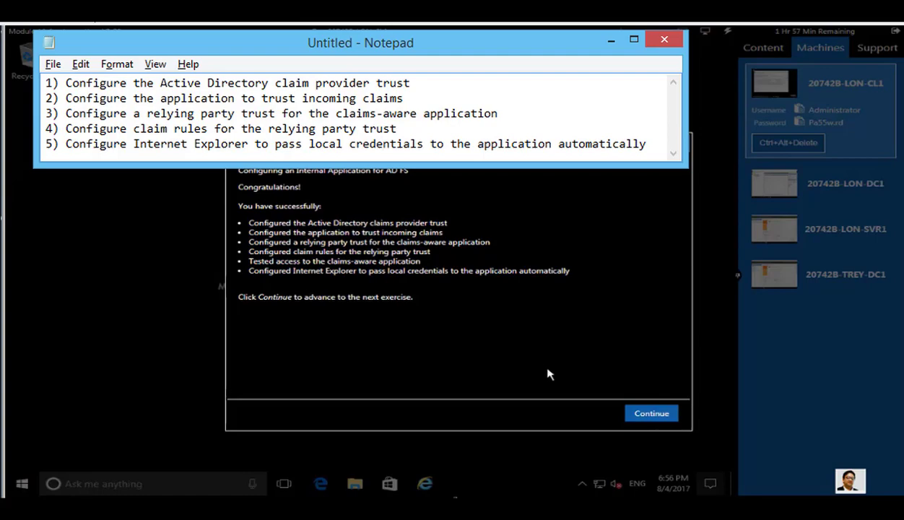
click(623, 406)
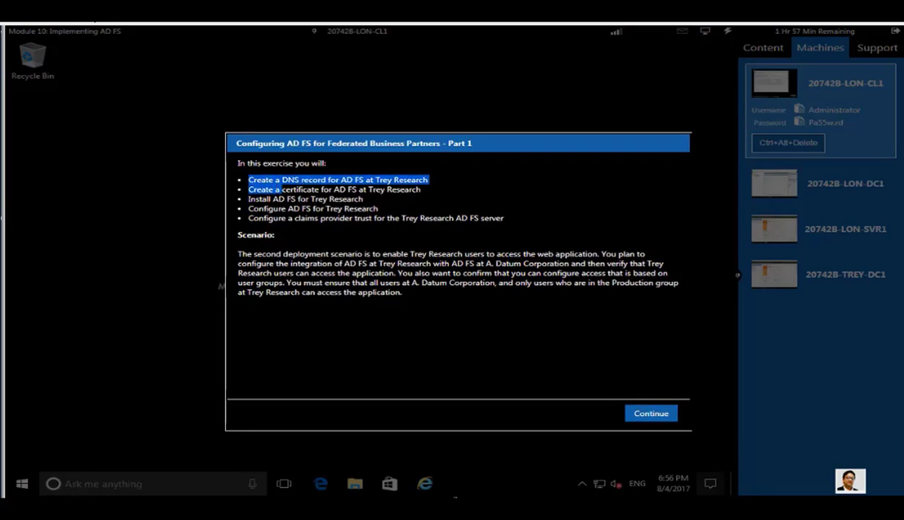
drag(281, 189, 531, 237)
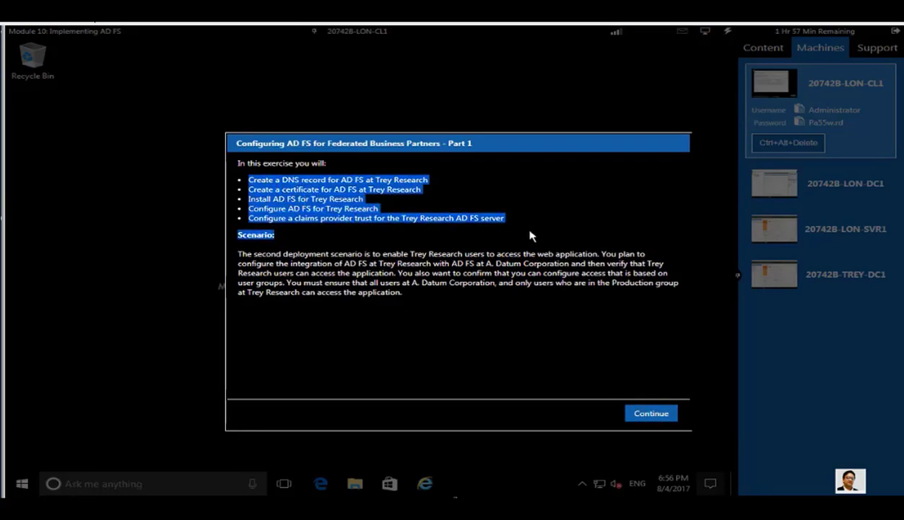